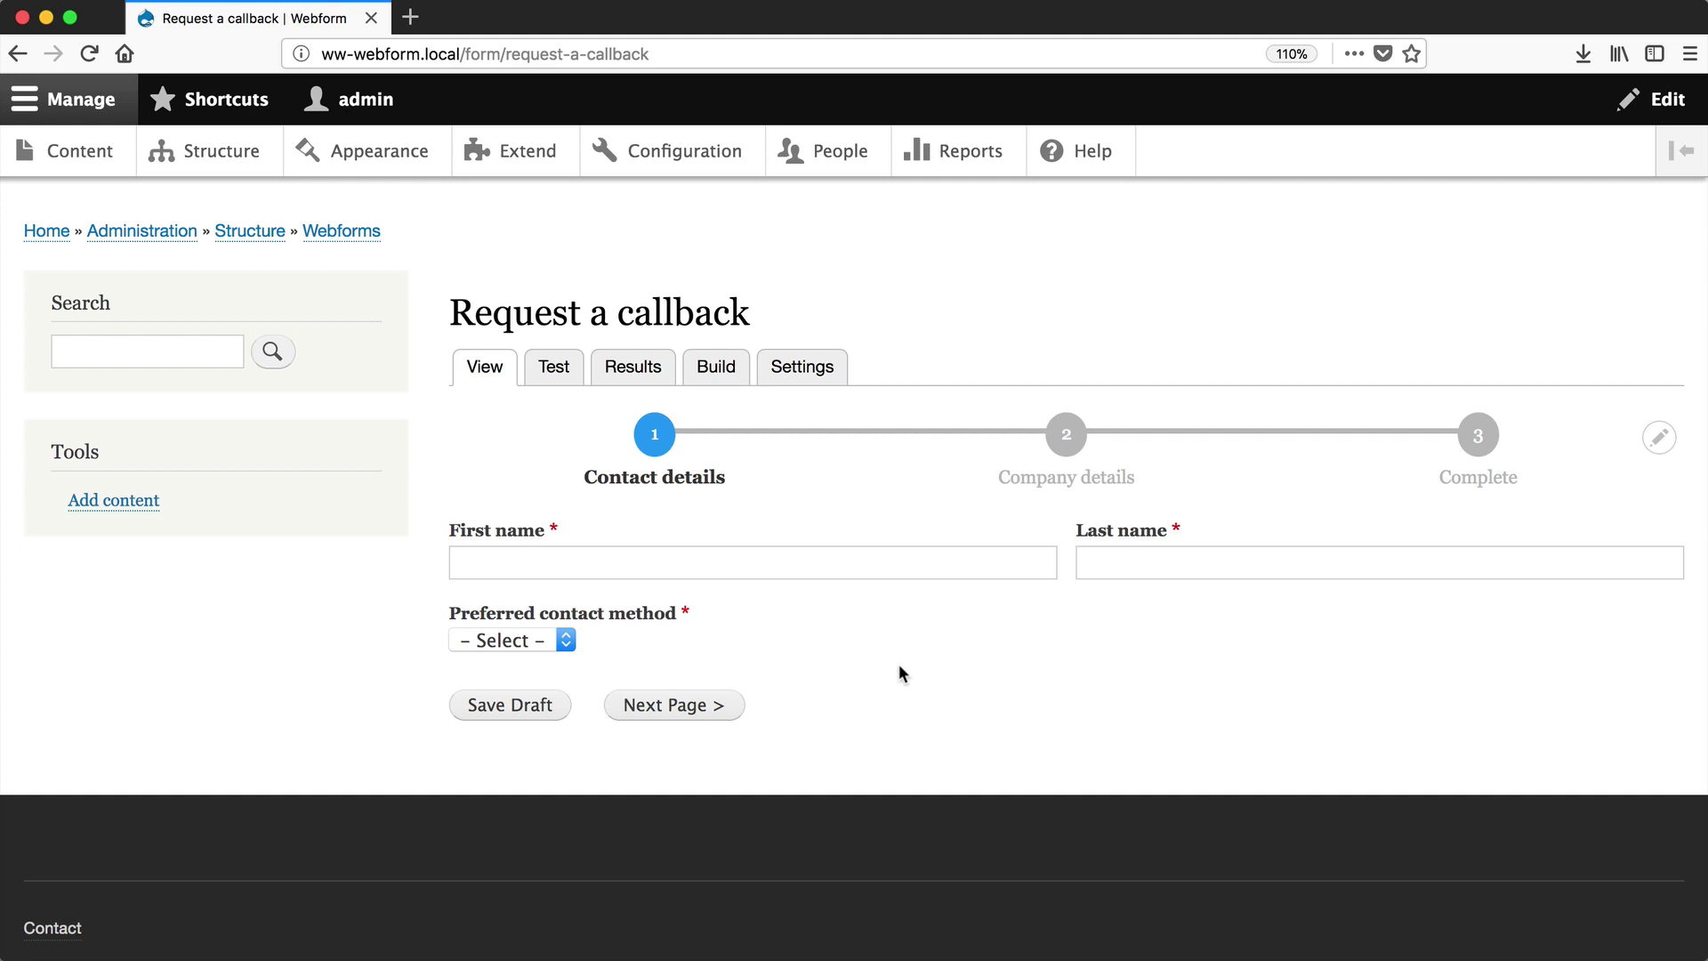
Step: From Block layout, start placing a block in Sidebar second and filter the list by 'web'
{"action": "left_click", "coordinate": [224, 152]}
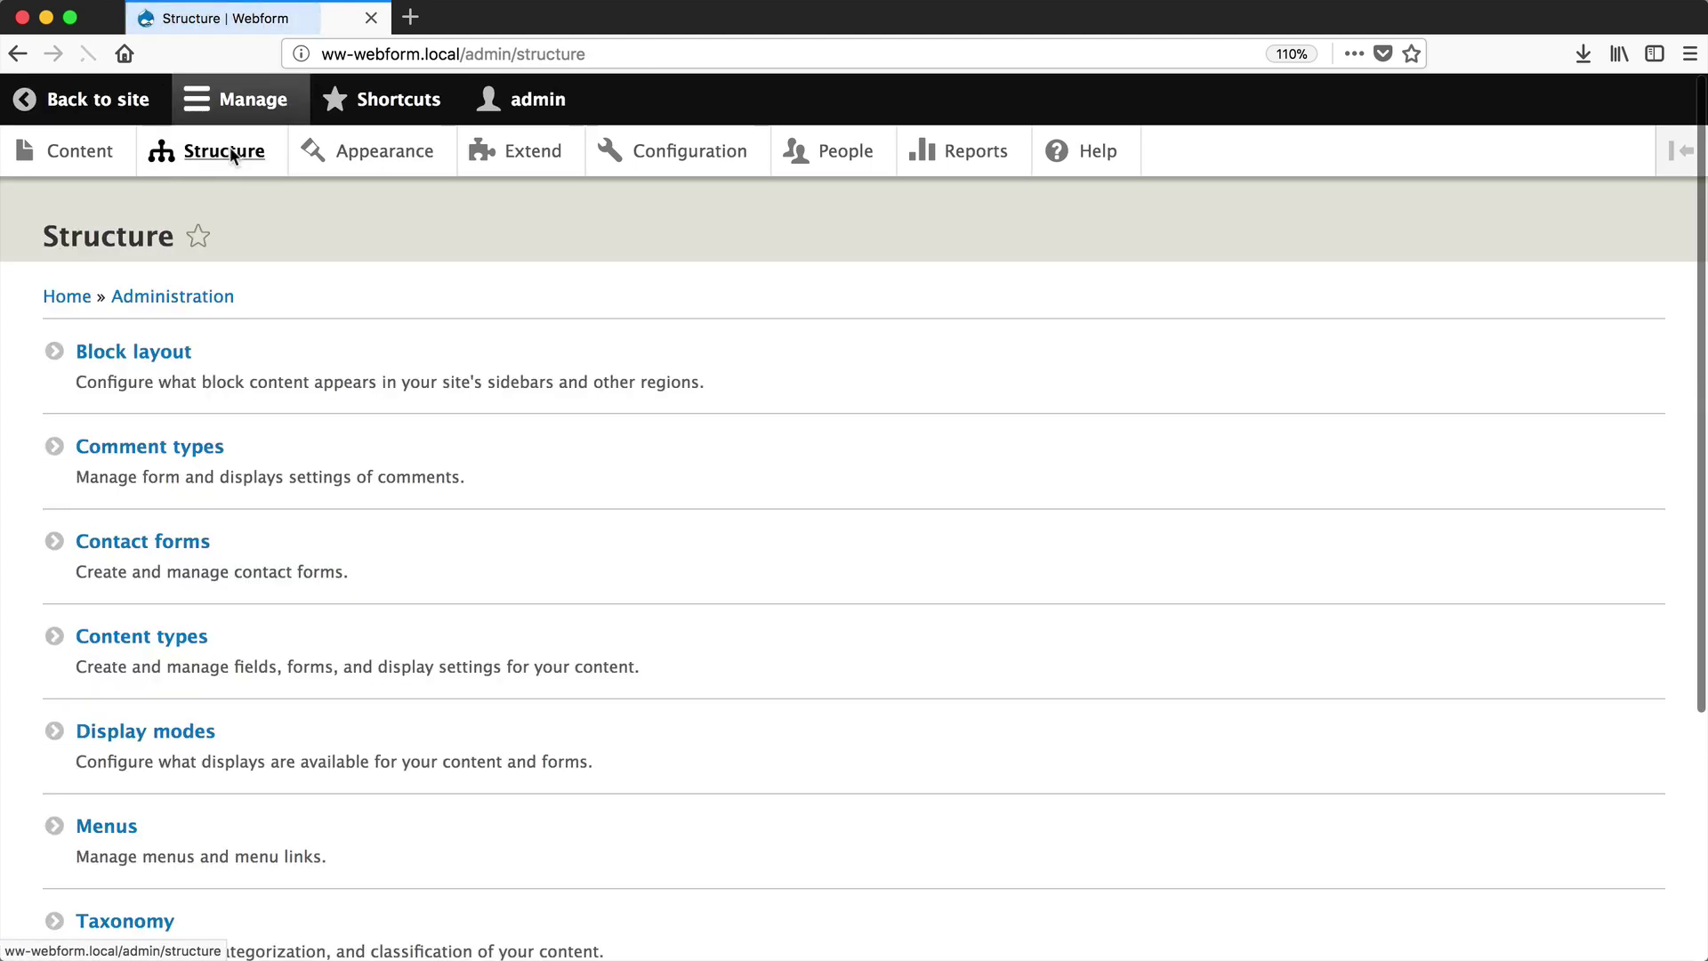
{"action": "left_click", "coordinate": [157, 359]}
{"action": "scroll", "coordinate": [626, 627], "scroll_direction": "down", "scroll_amount": 10}
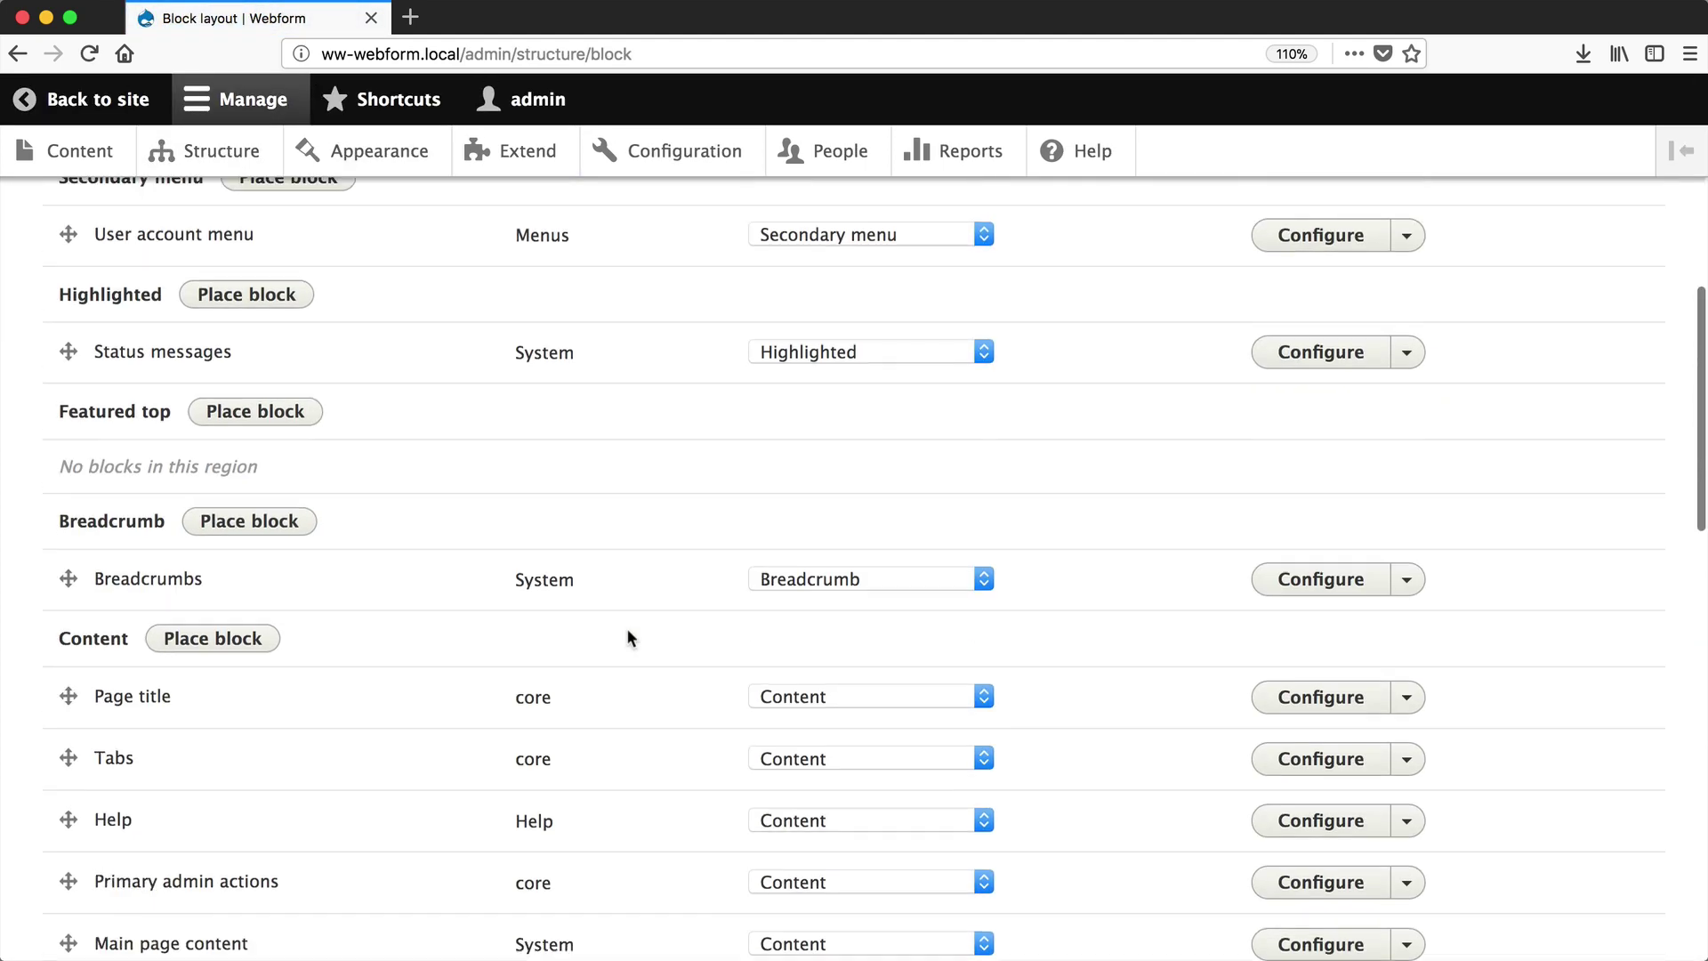
{"action": "scroll", "coordinate": [627, 632], "scroll_direction": "down", "scroll_amount": 5}
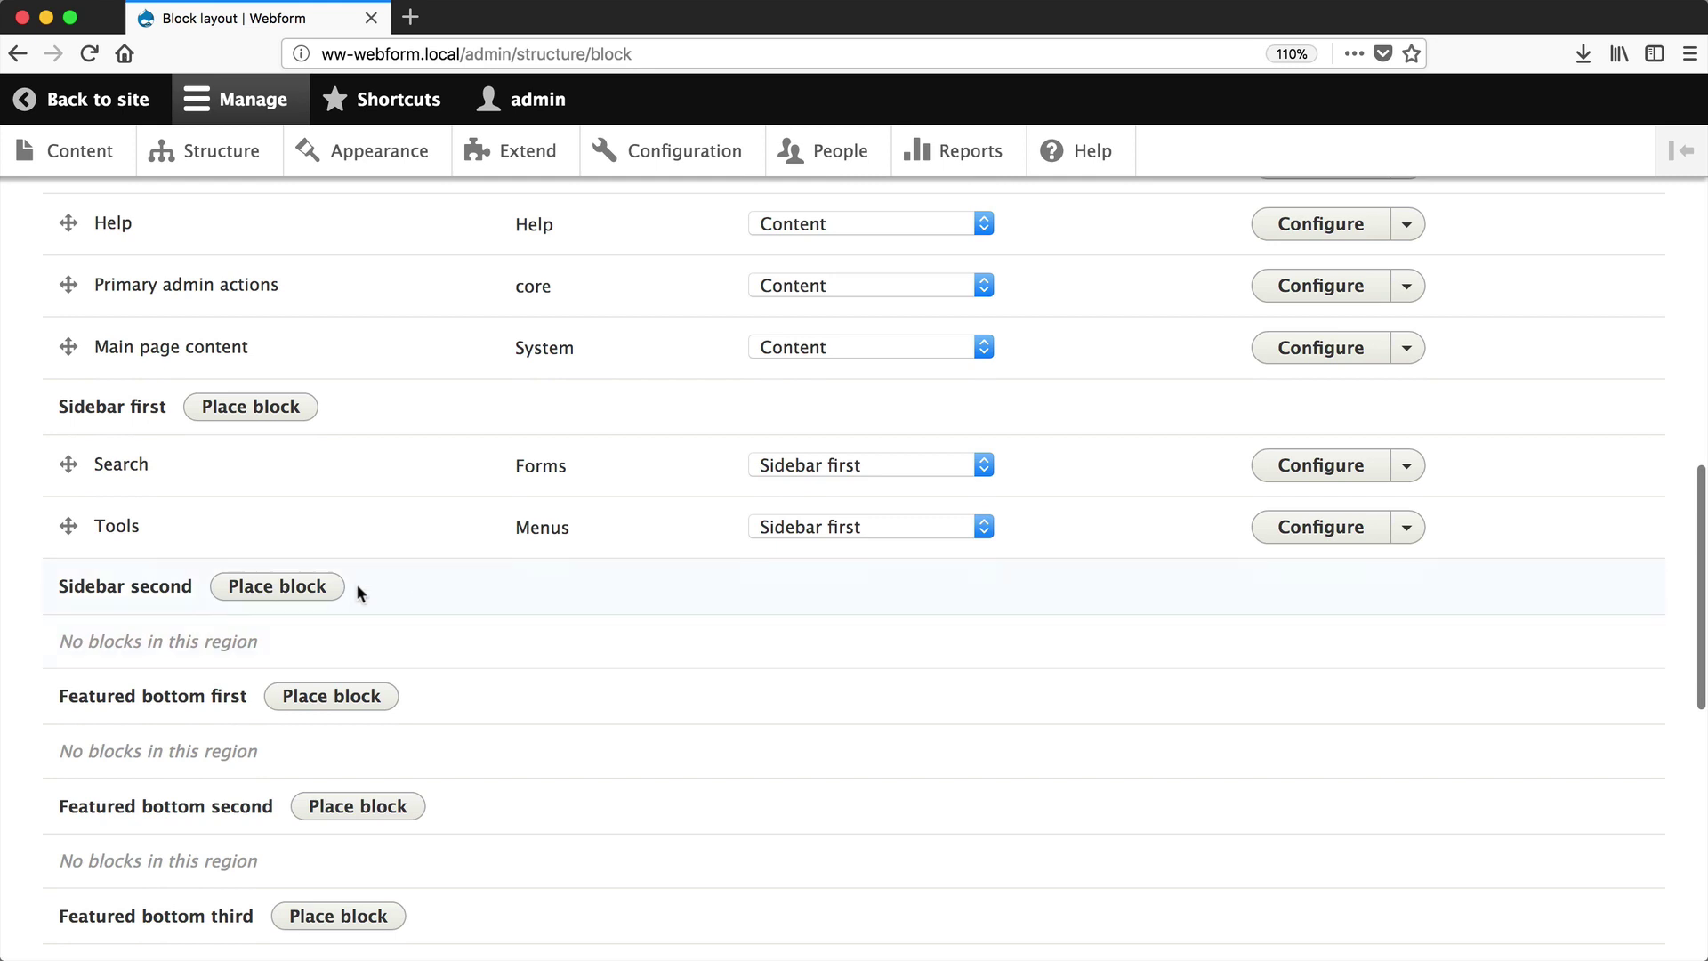
{"action": "left_click", "coordinate": [307, 594]}
{"action": "left_click", "coordinate": [501, 315]}
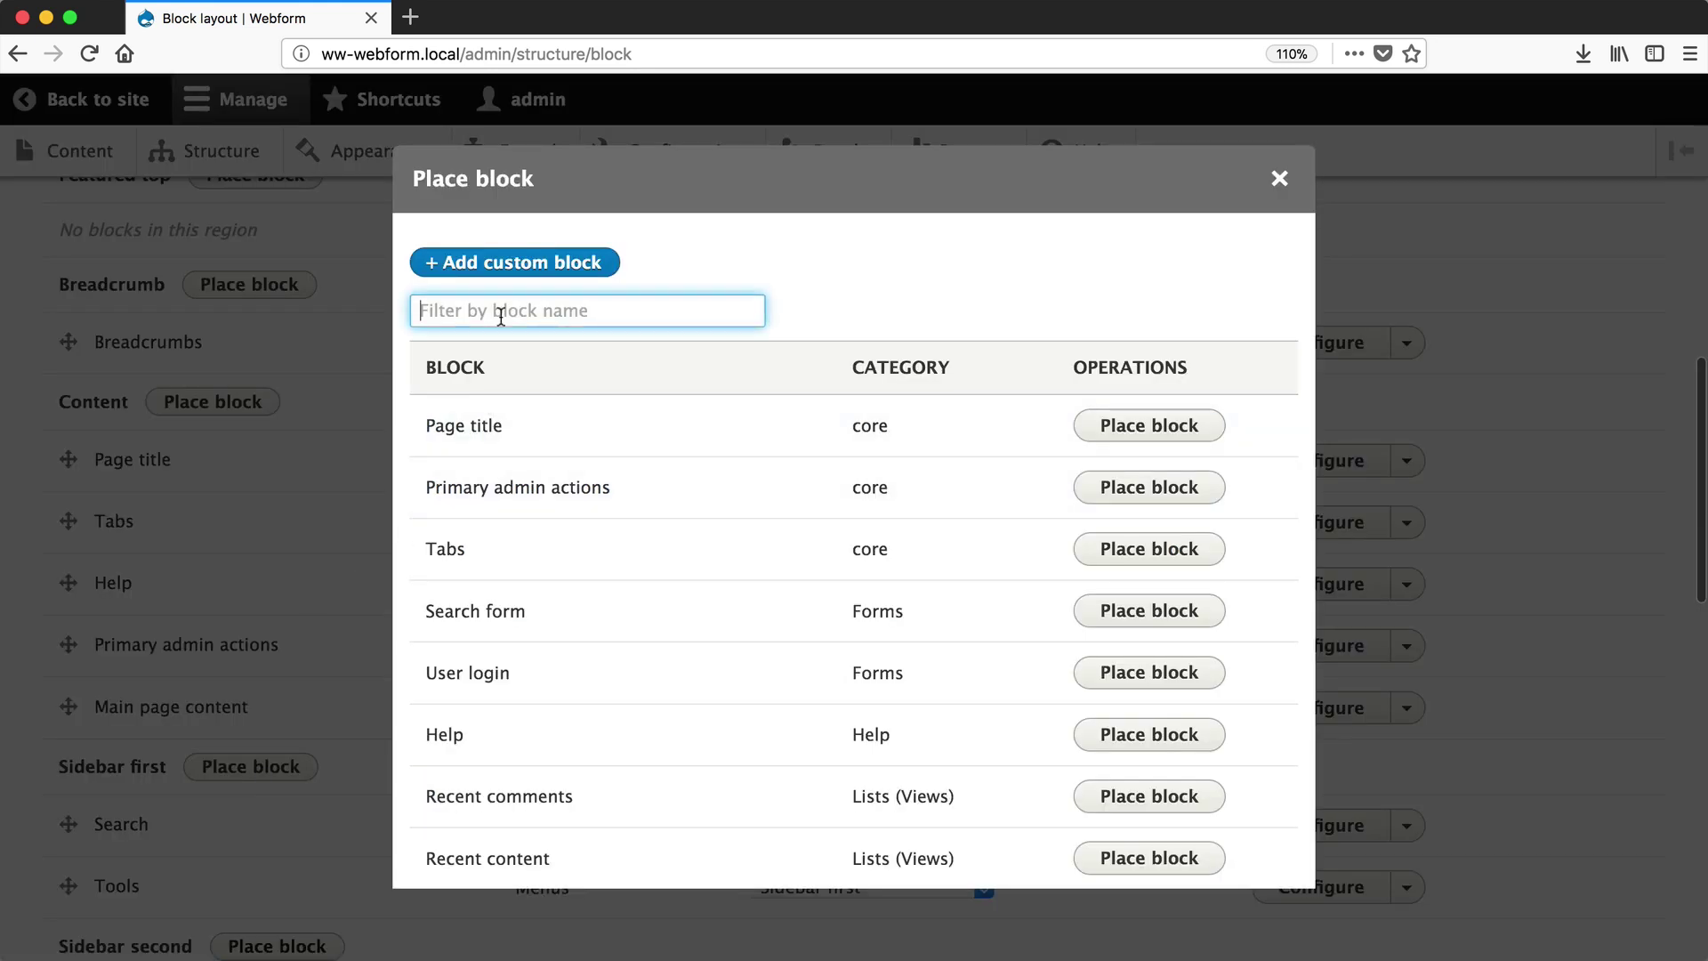
{"action": "type", "text": "web"}
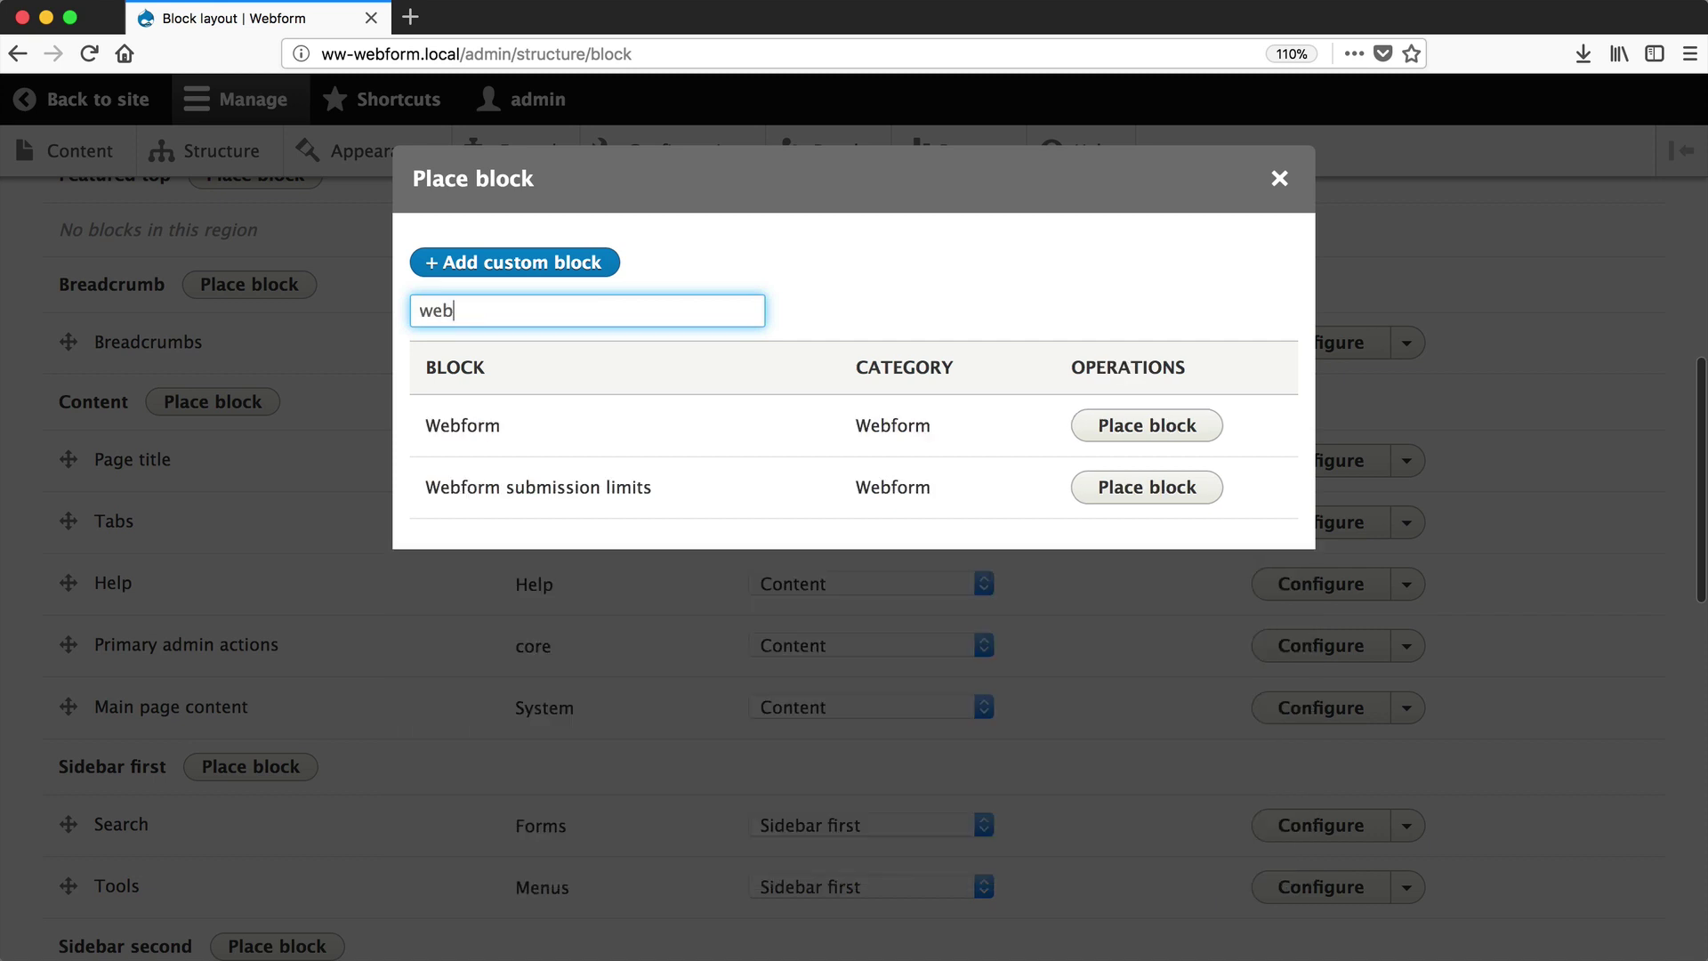
Step: Place the Webform block and select the Request a callback webform
{"action": "left_click", "coordinate": [1161, 427]}
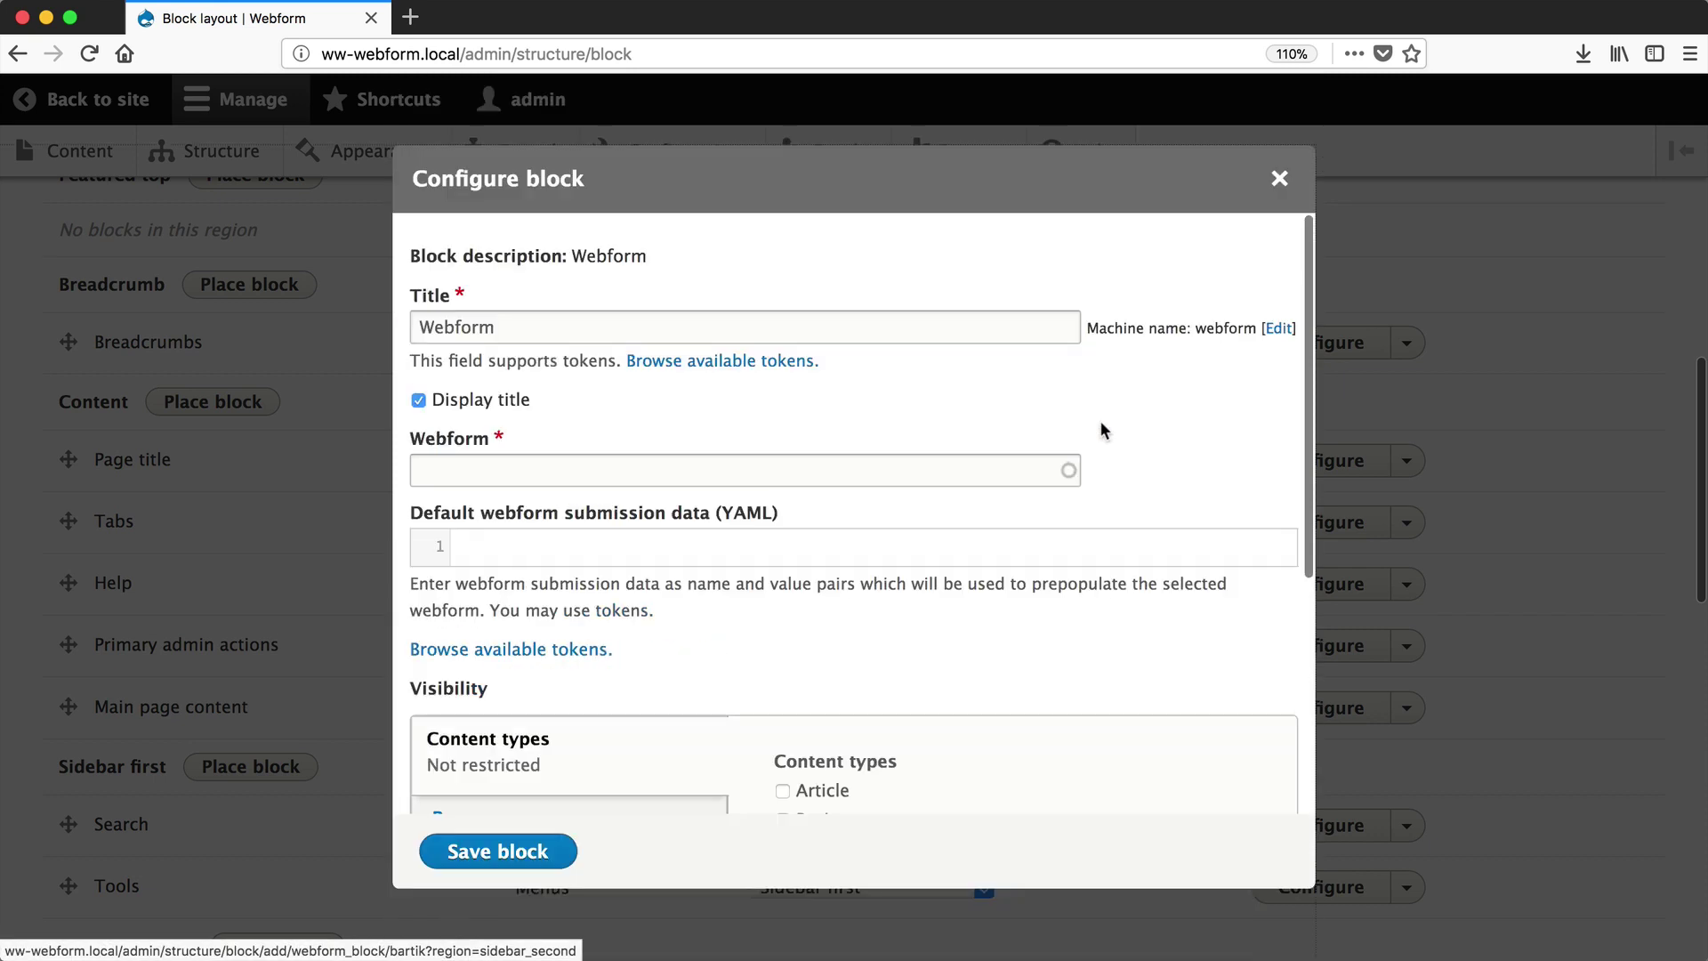
{"action": "left_click", "coordinate": [541, 468]}
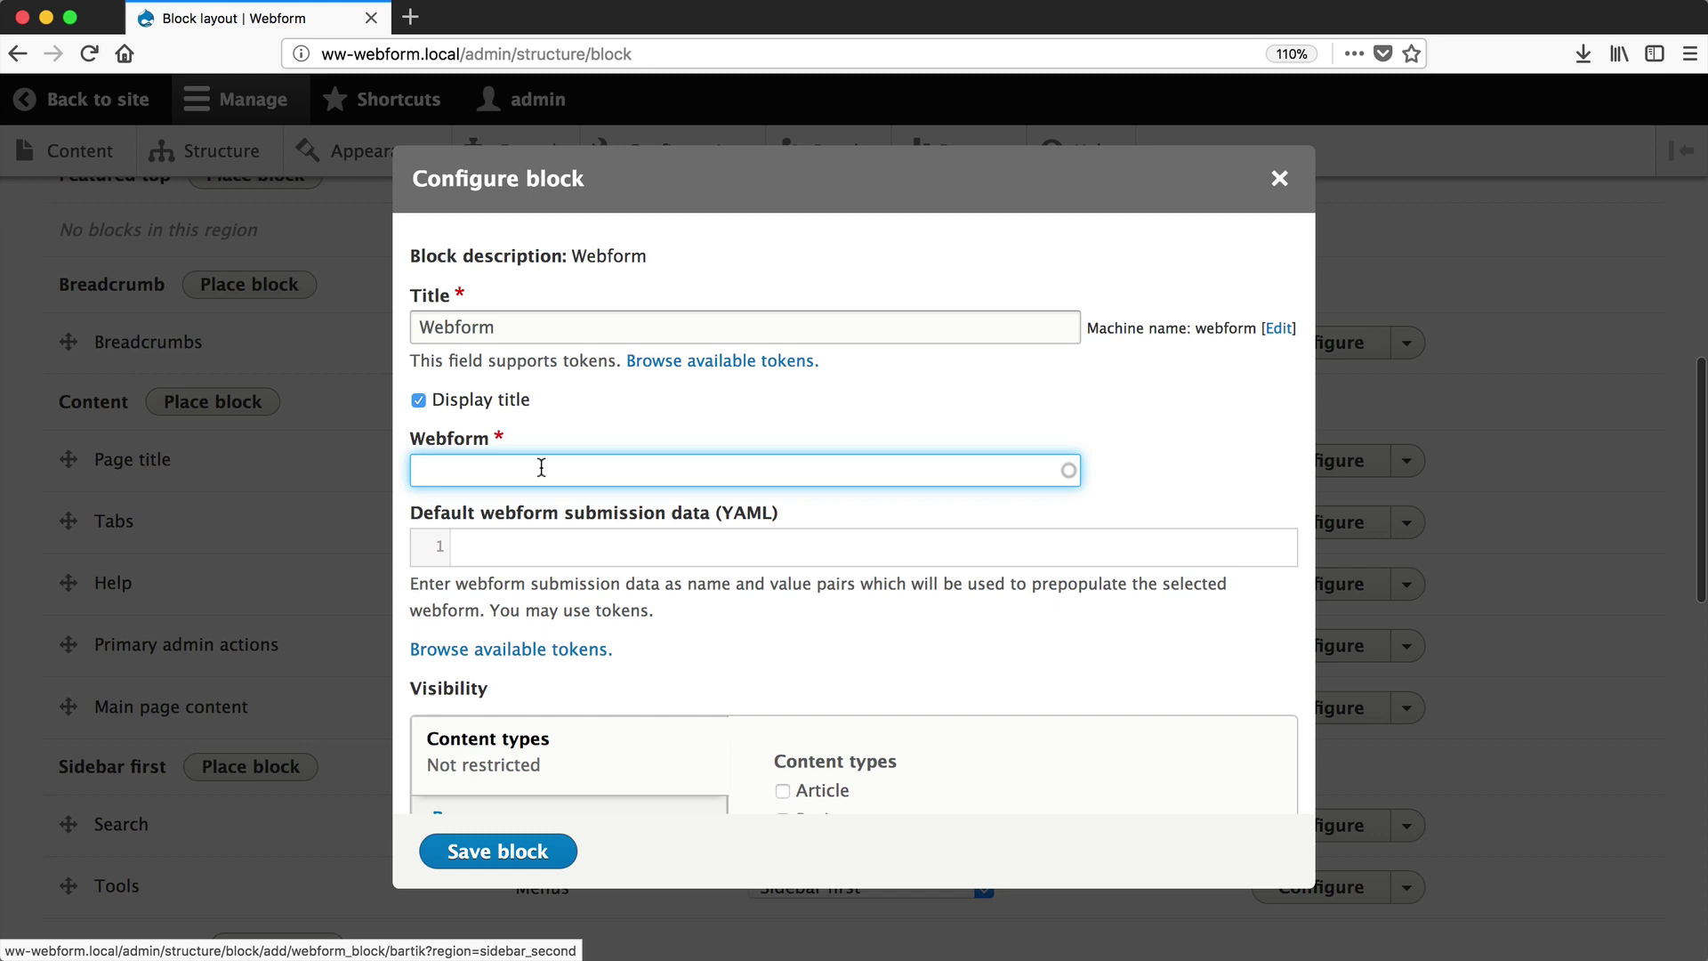
{"action": "type", "text": "req"}
{"action": "left_click", "coordinate": [541, 501]}
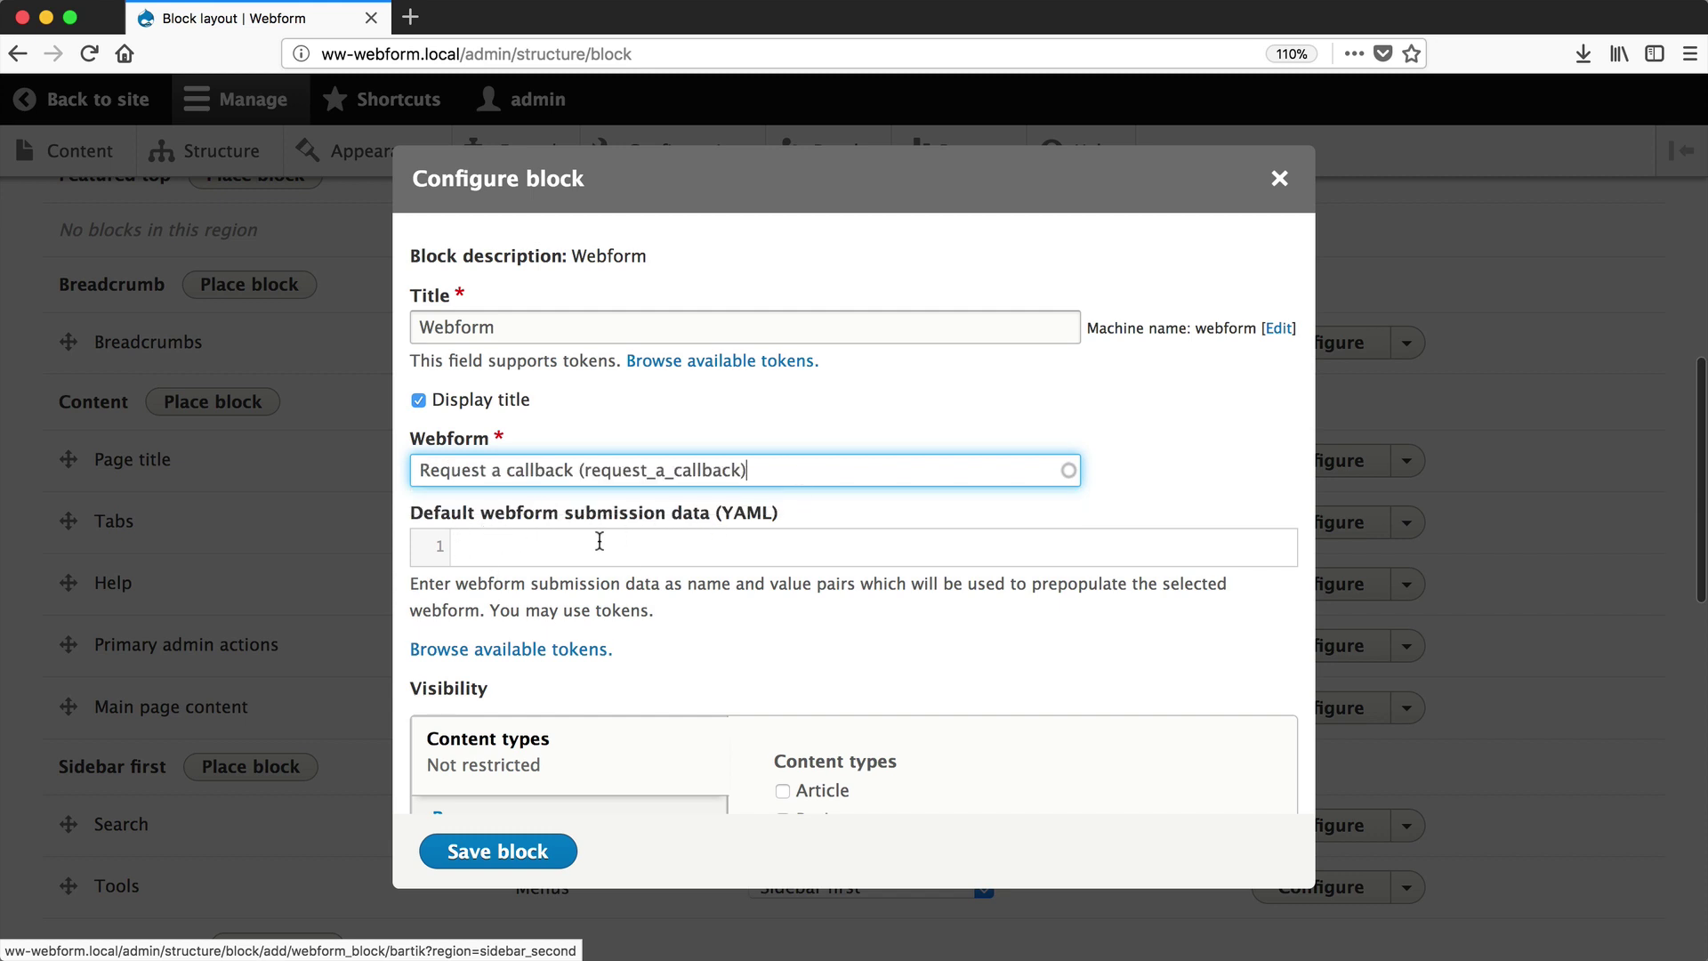
{"action": "scroll", "coordinate": [600, 540], "scroll_direction": "down", "scroll_amount": 5}
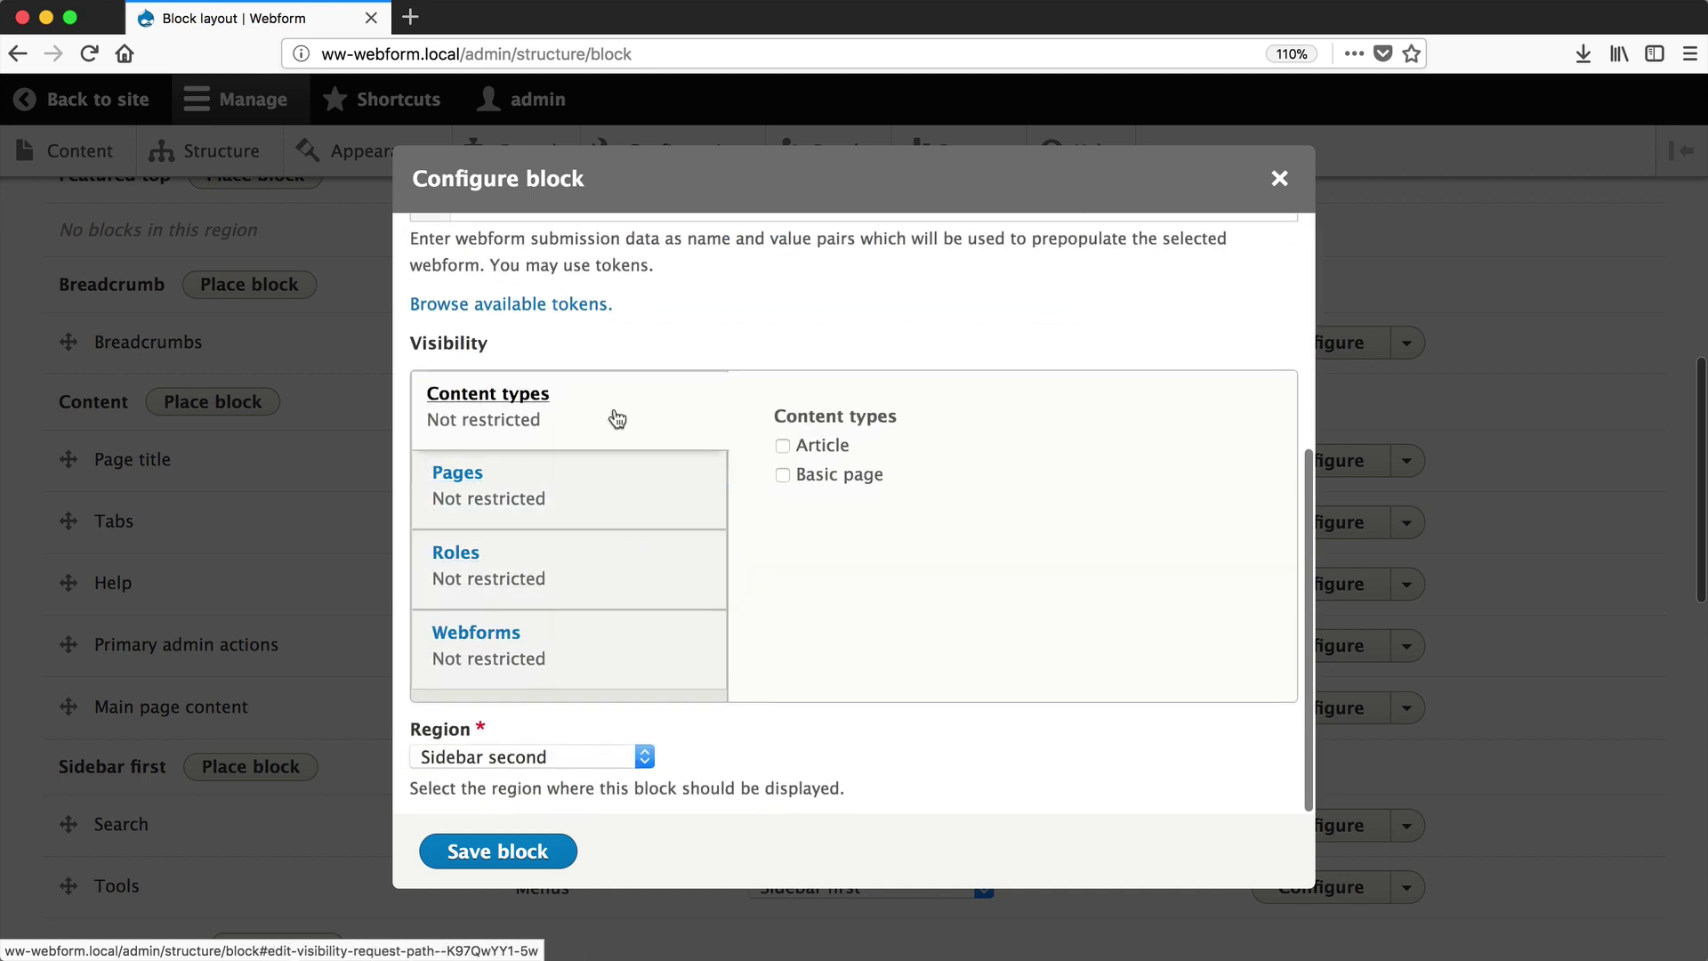
{"action": "left_click", "coordinate": [528, 503]}
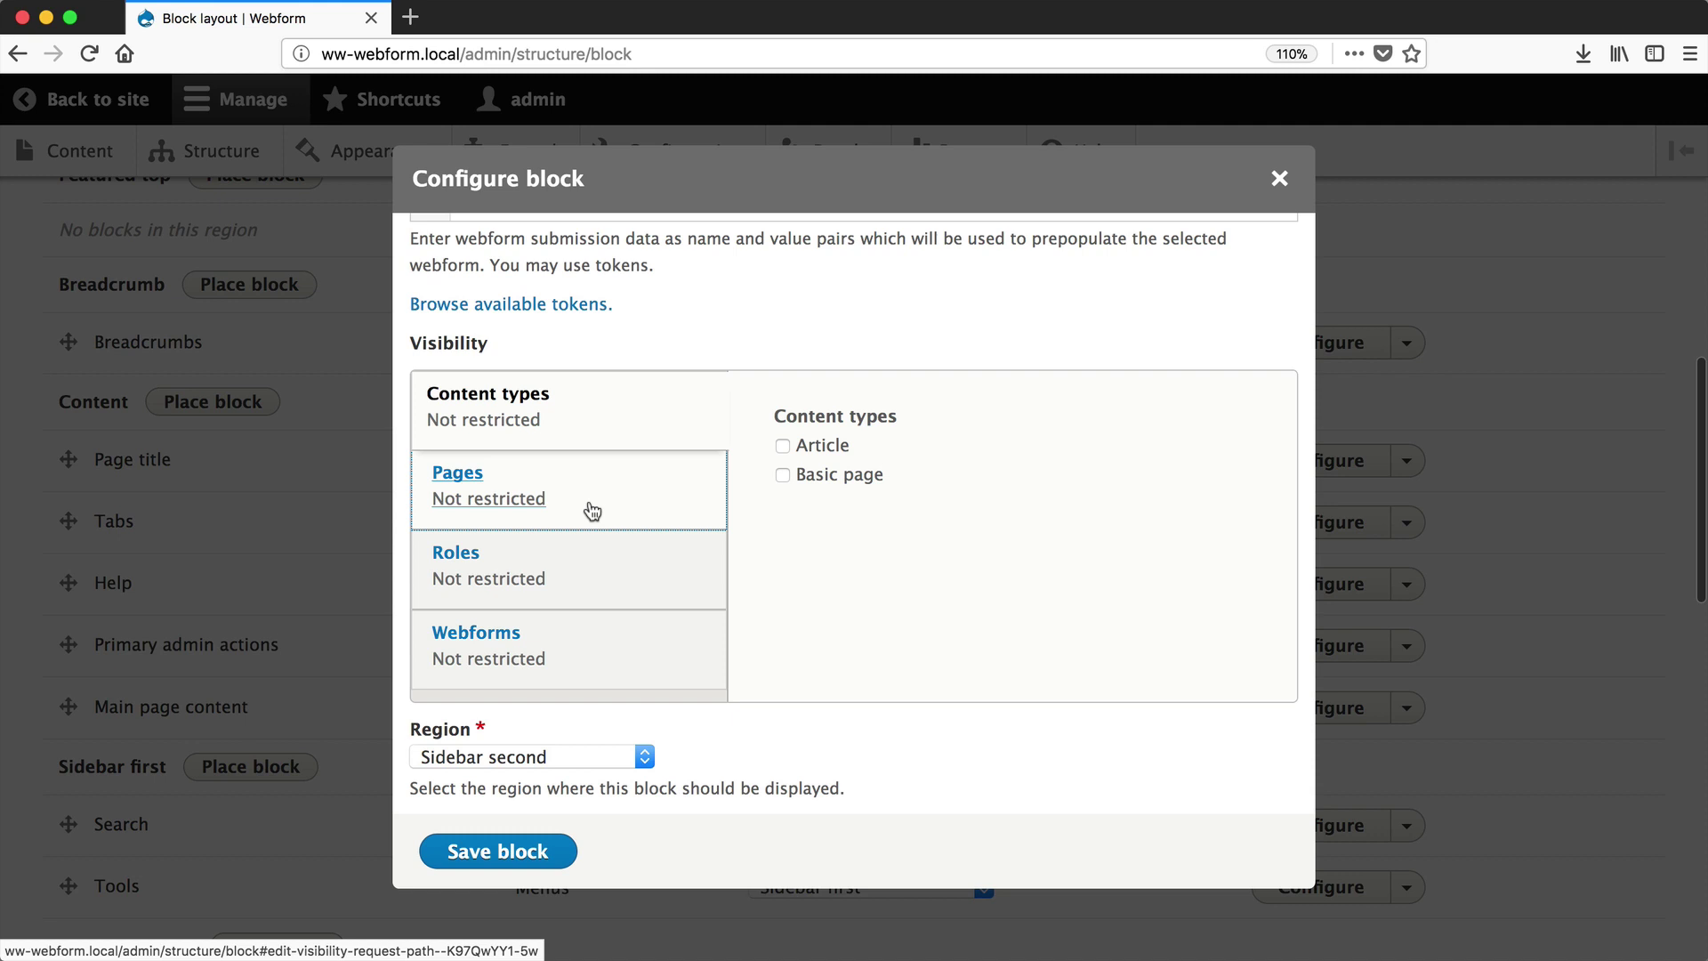
Step: Limit the block to the Basic page content type, then save the block and the block layout
{"action": "left_click", "coordinate": [783, 474]}
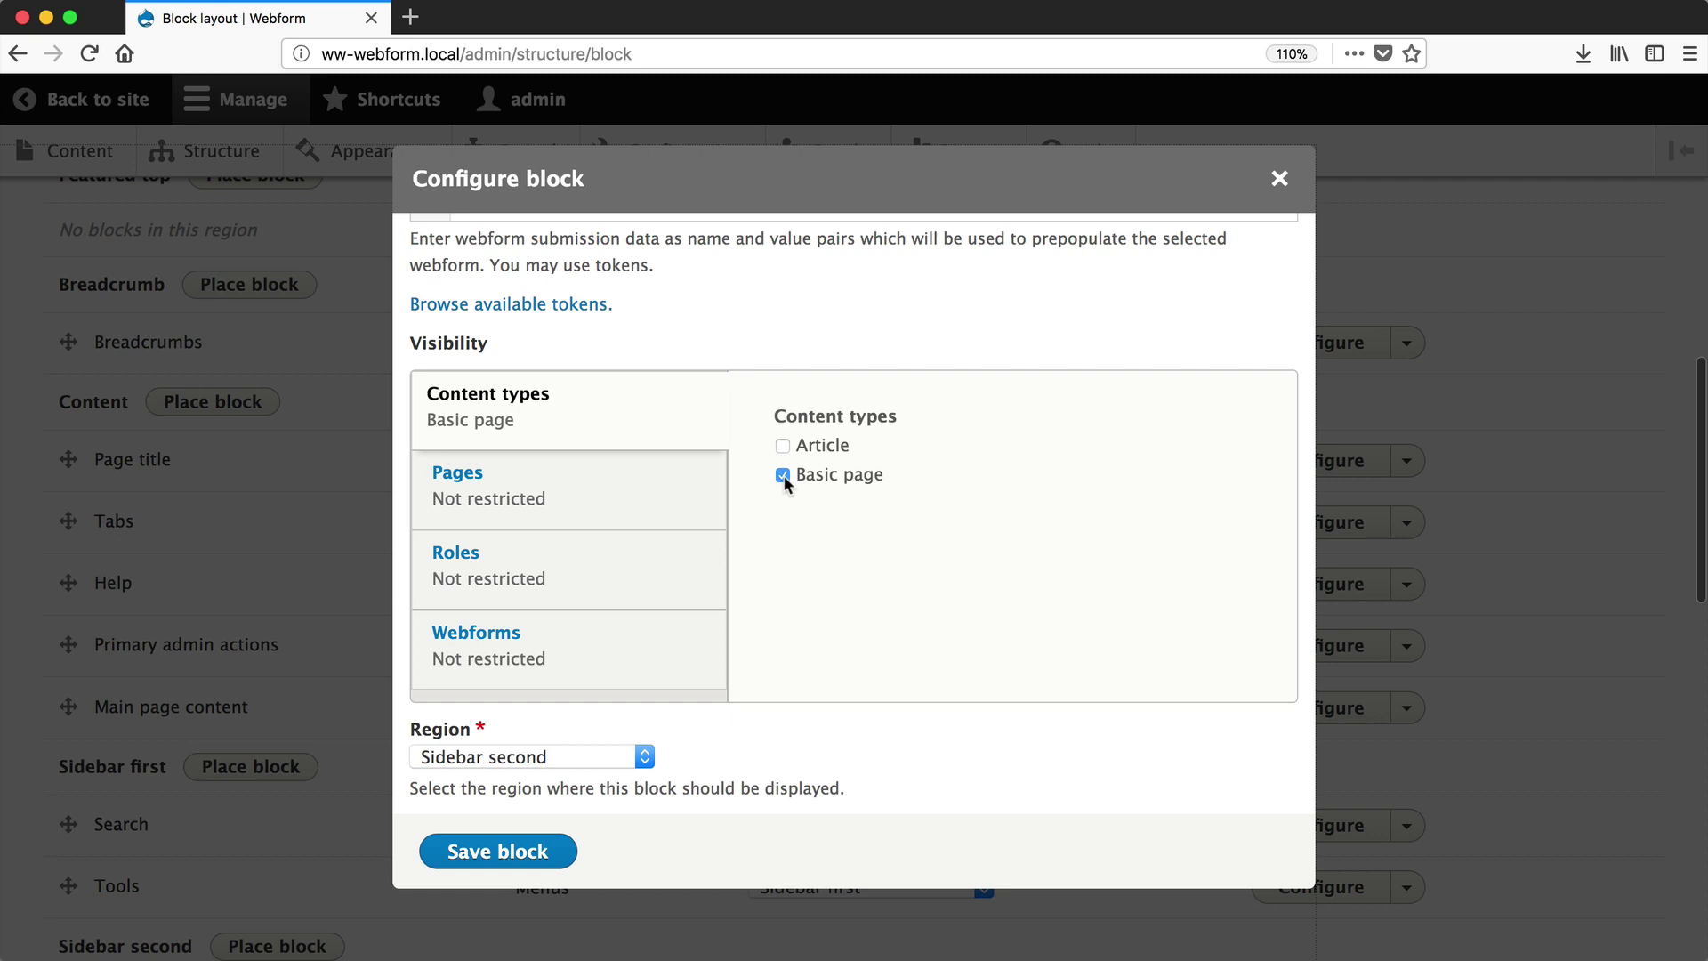
{"action": "left_click", "coordinate": [530, 851]}
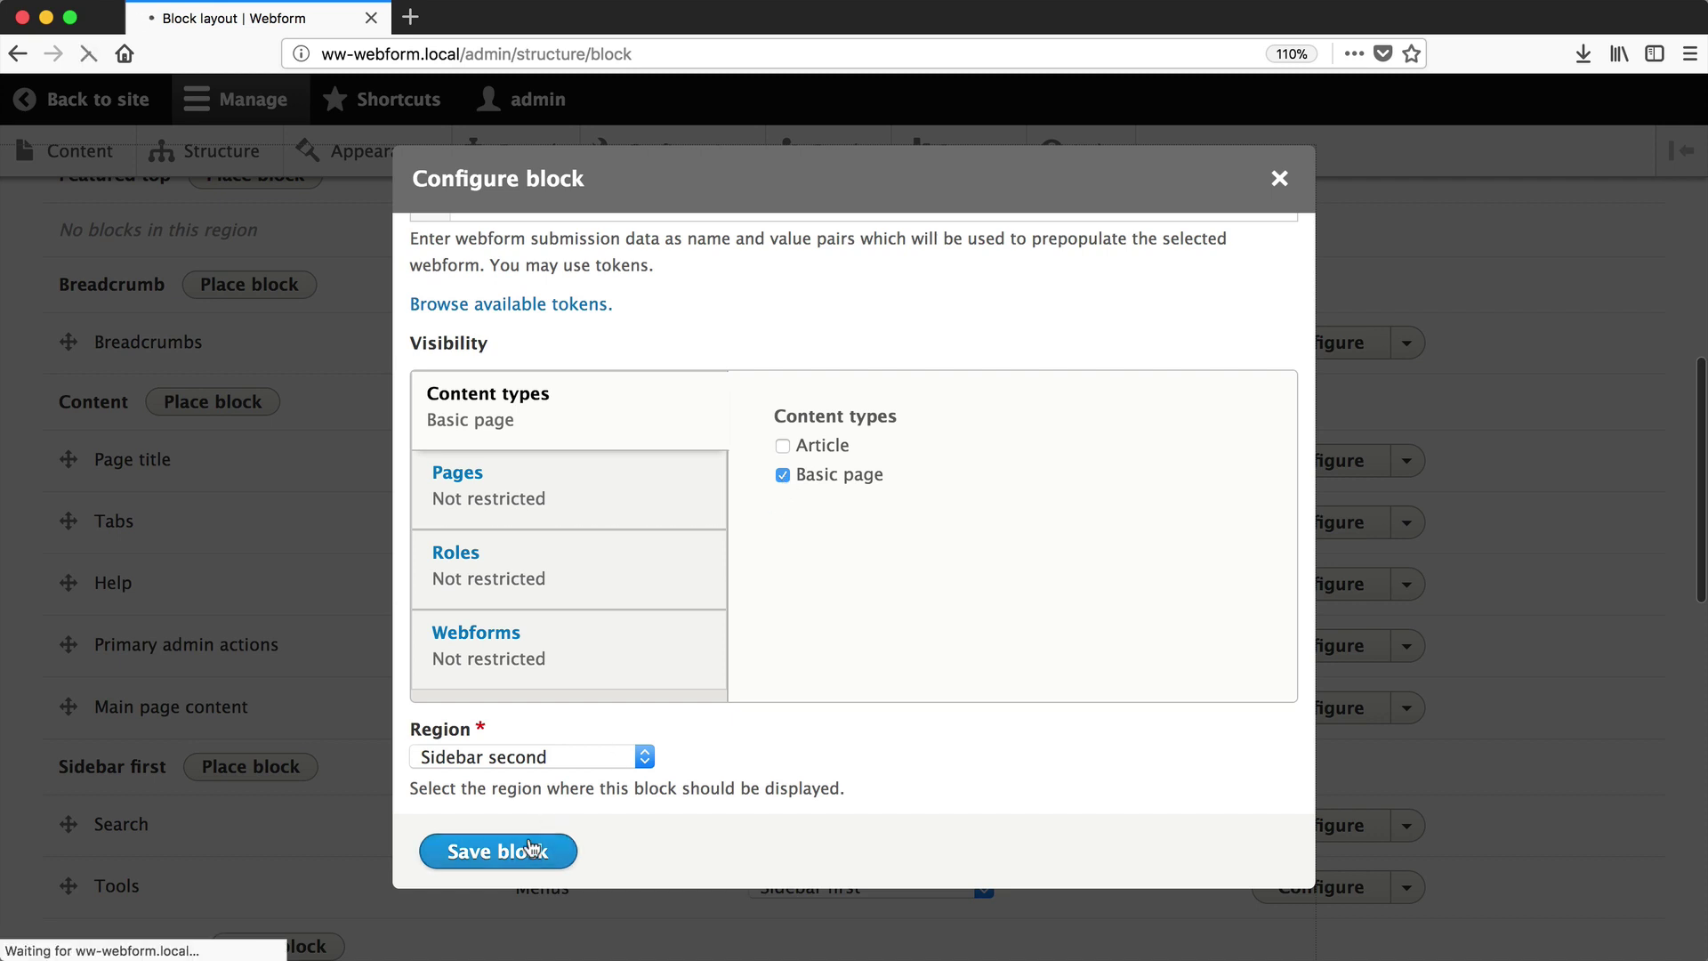
{"action": "scroll", "coordinate": [528, 836], "scroll_direction": "down", "scroll_amount": 10}
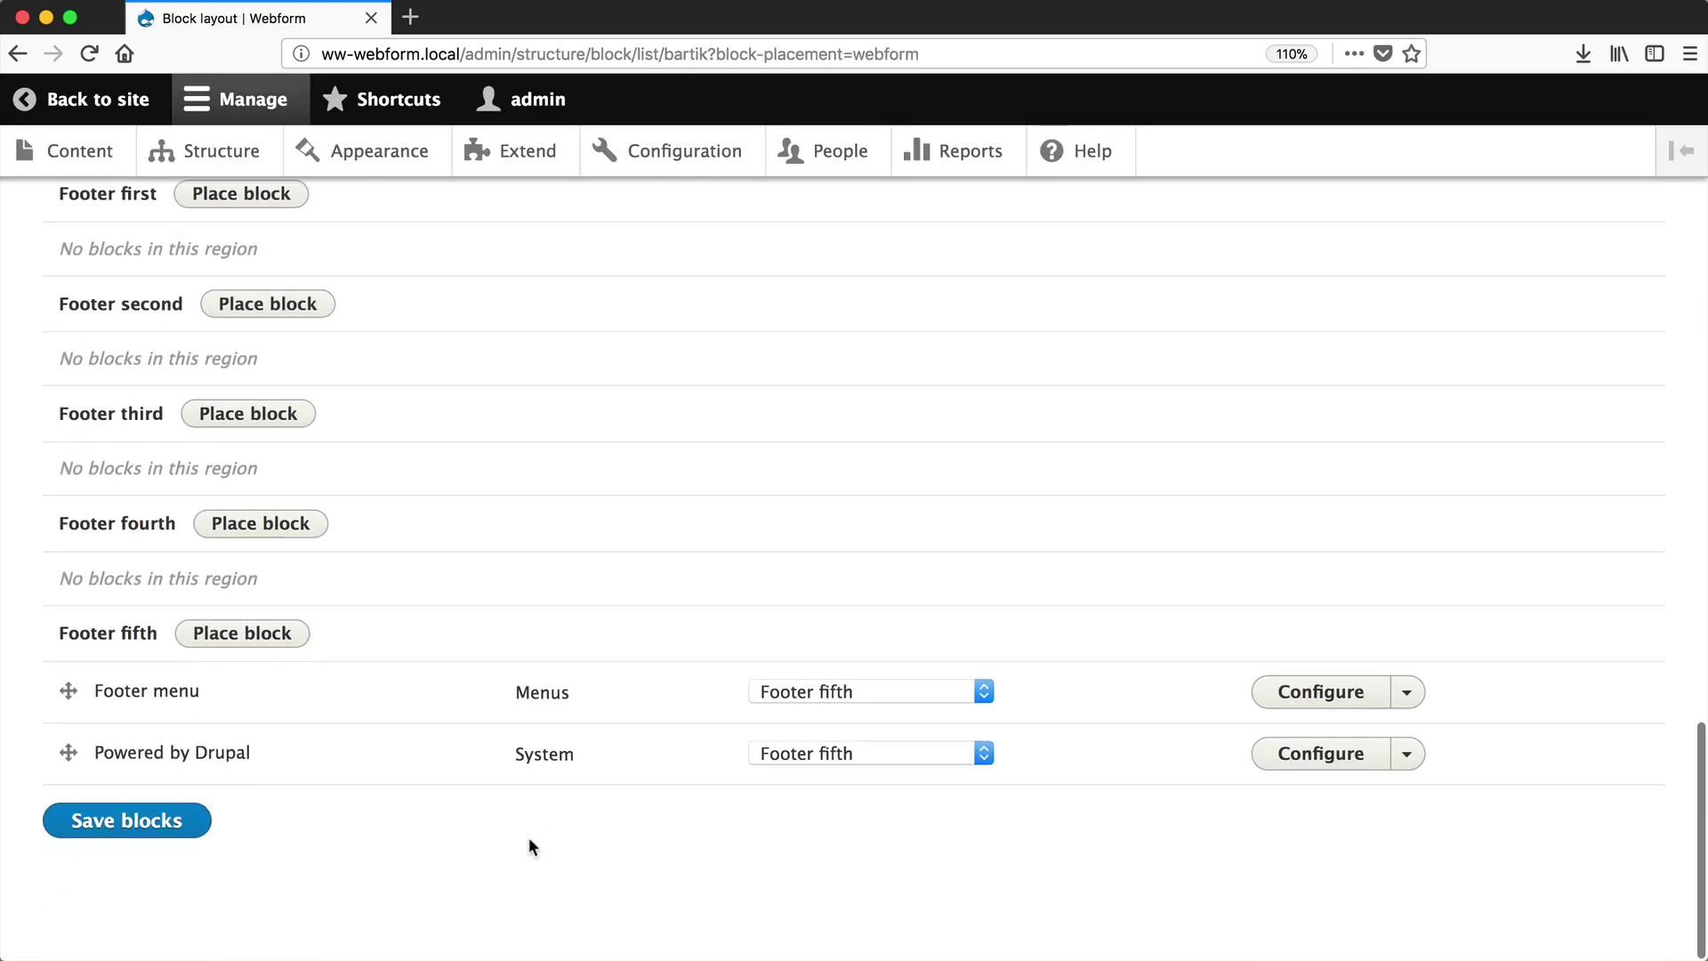
{"action": "left_click", "coordinate": [167, 820]}
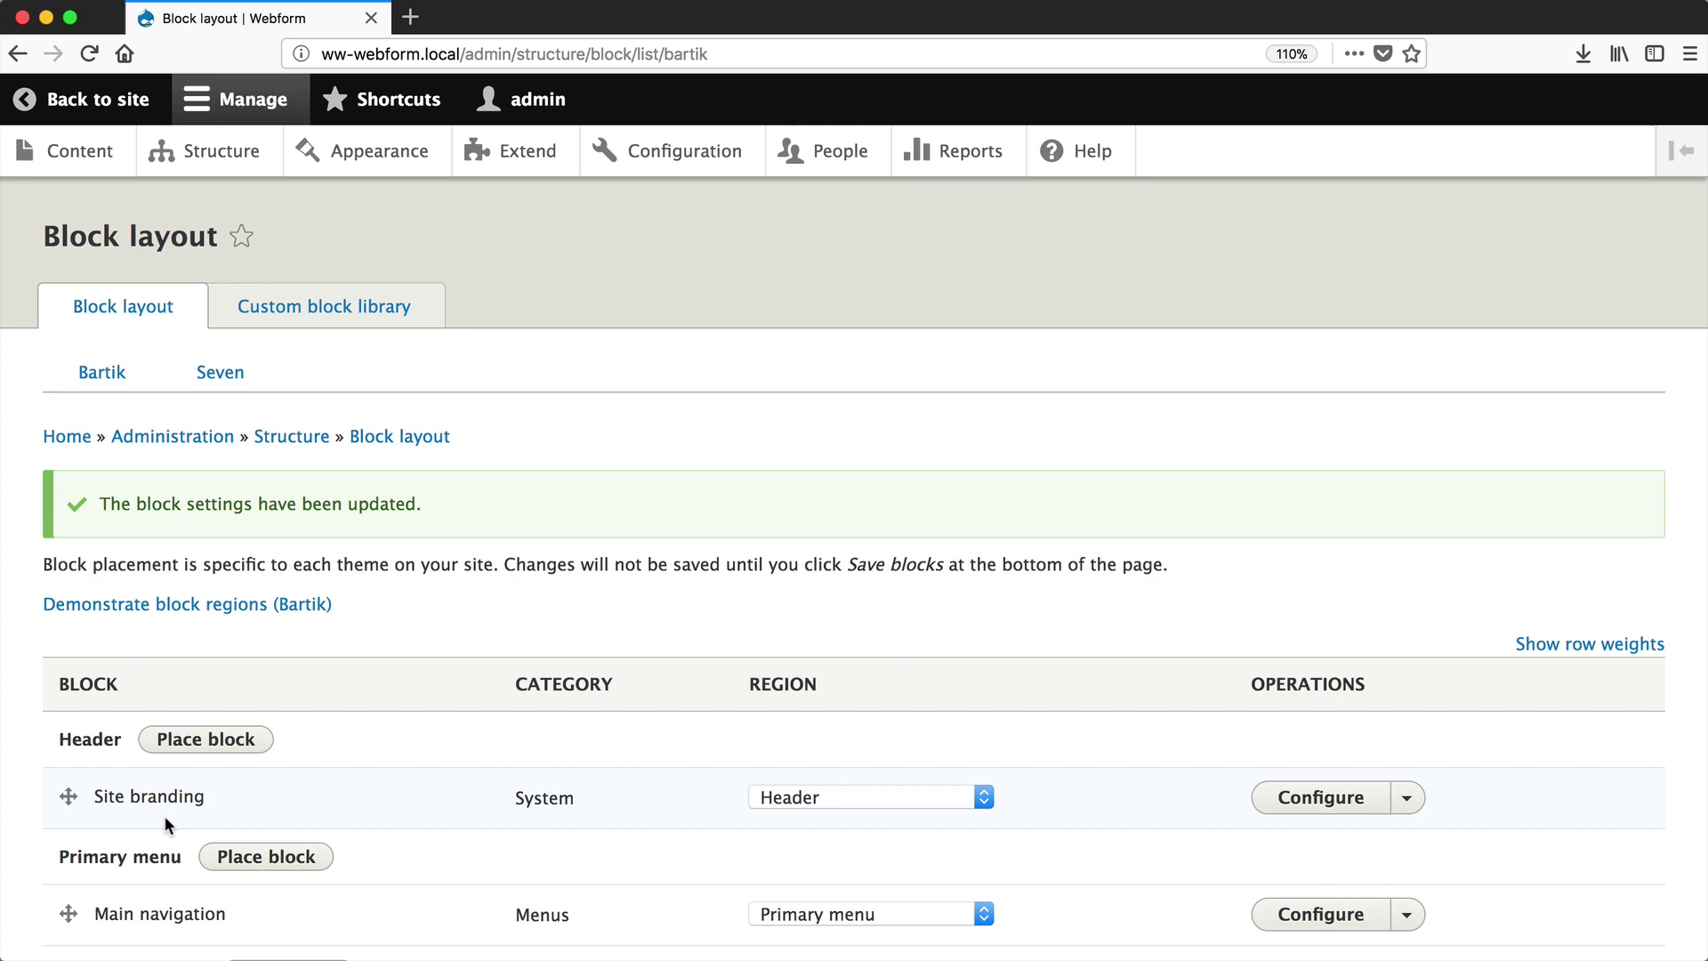
Step: Start a new Basic page from the Content list
{"action": "left_click", "coordinate": [83, 156]}
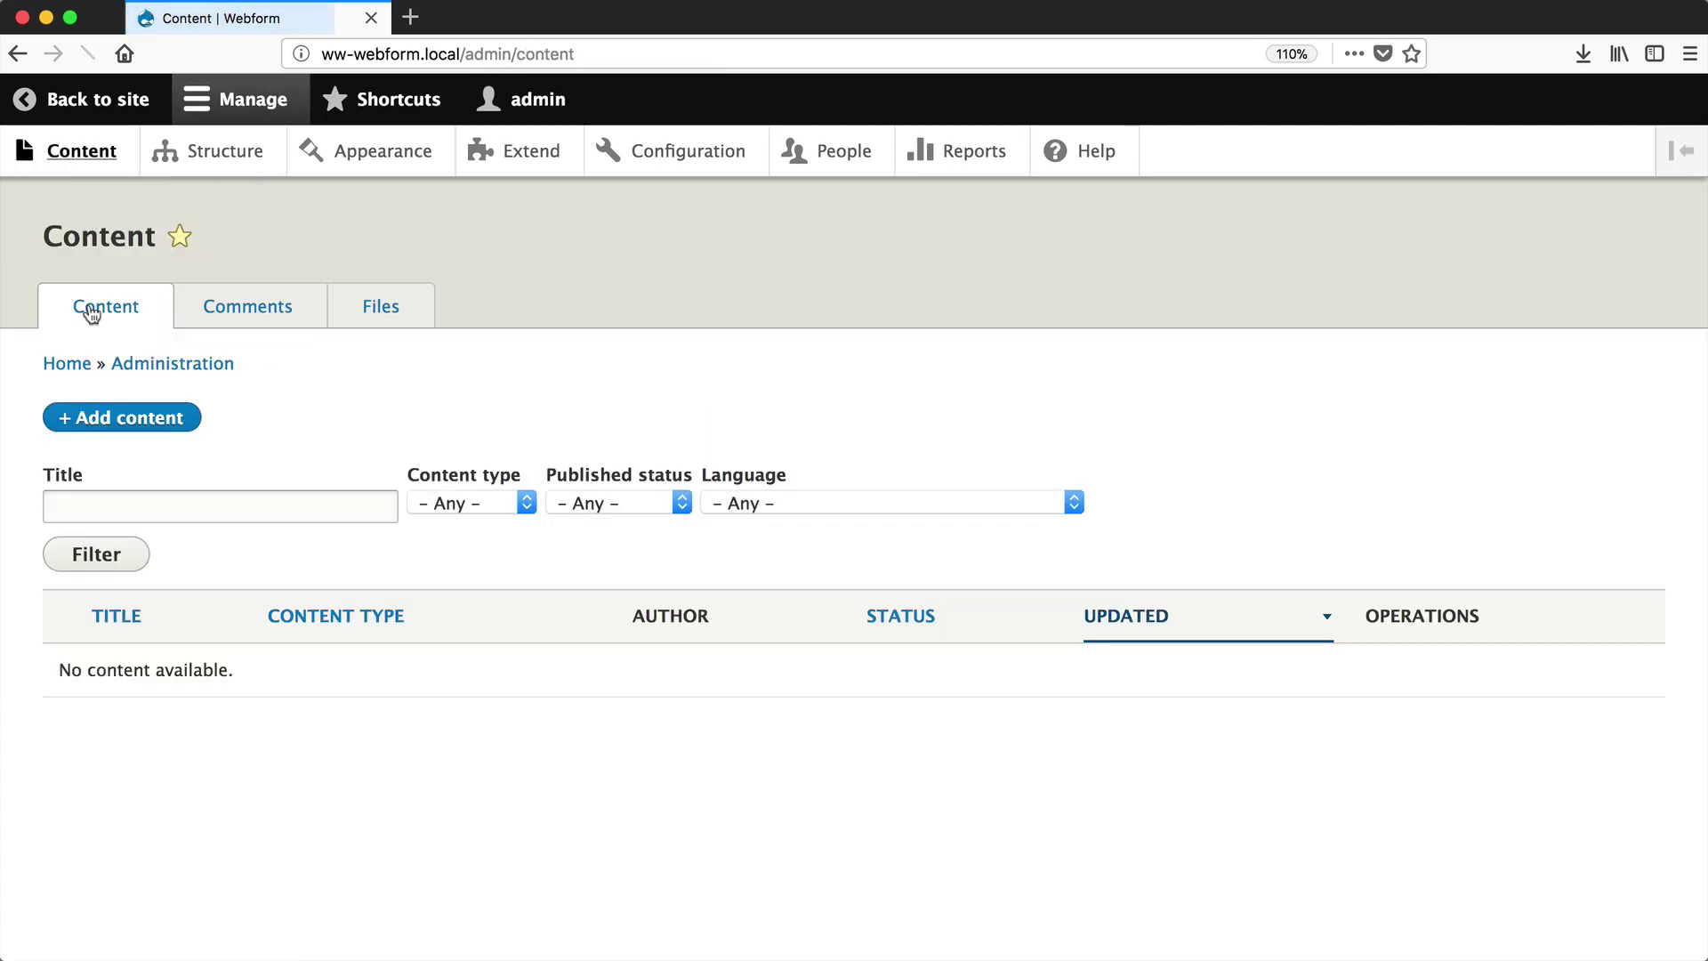
{"action": "left_click", "coordinate": [95, 411]}
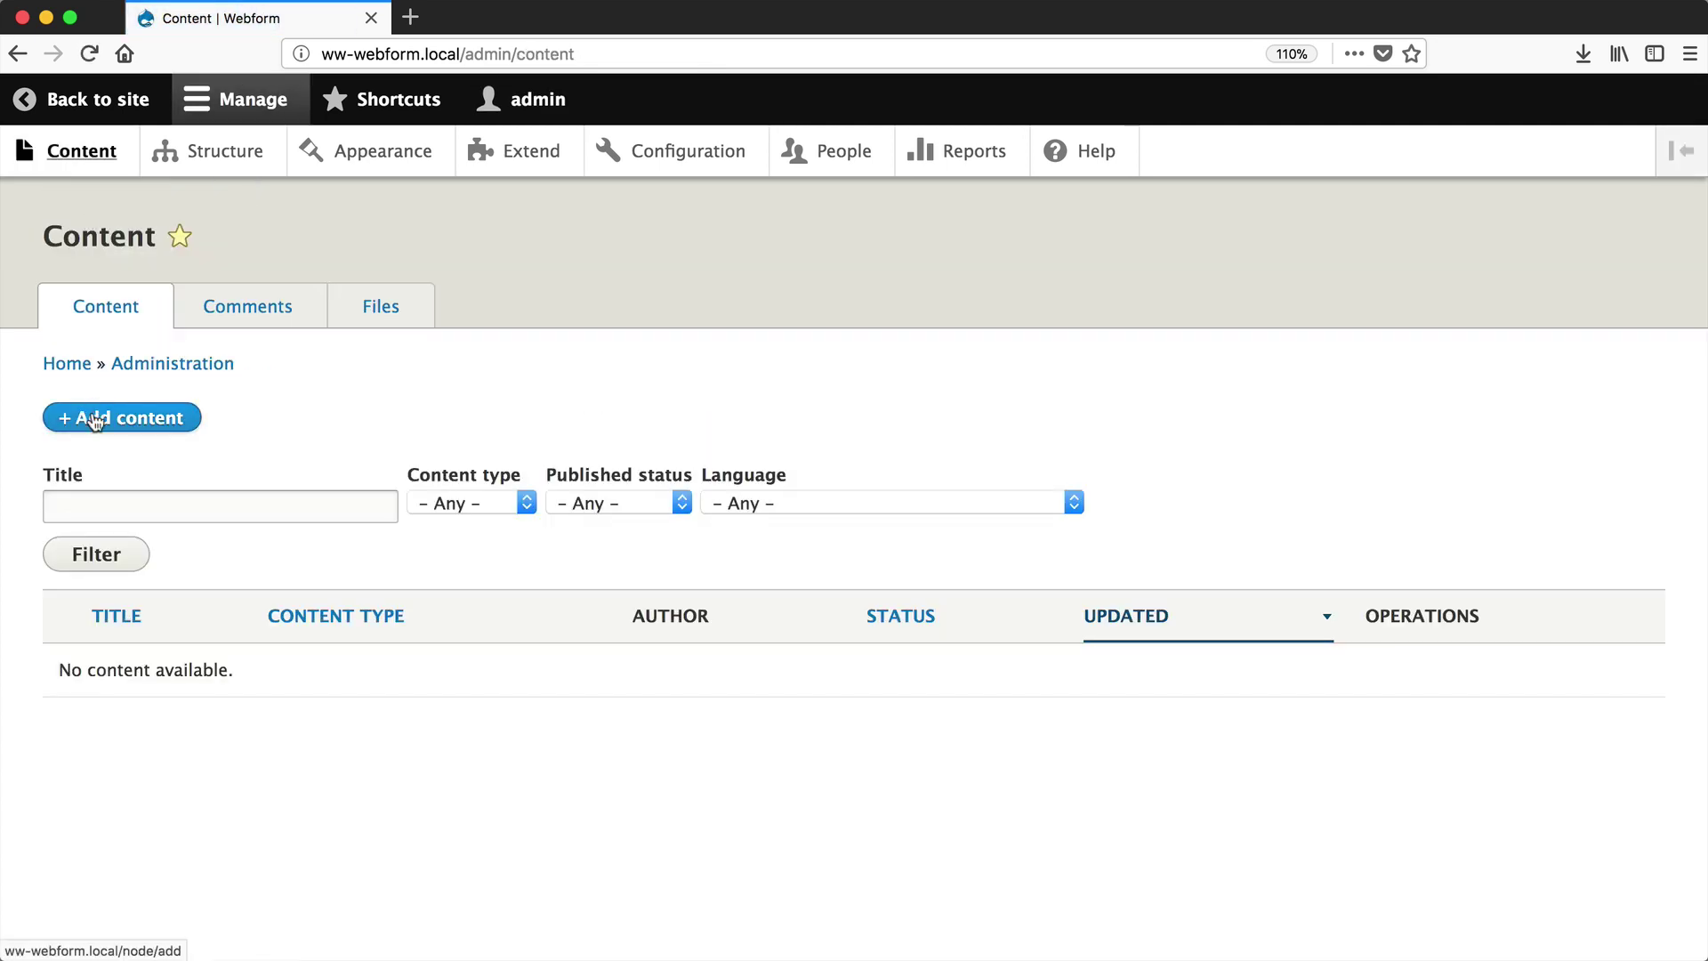
{"action": "left_click", "coordinate": [97, 449]}
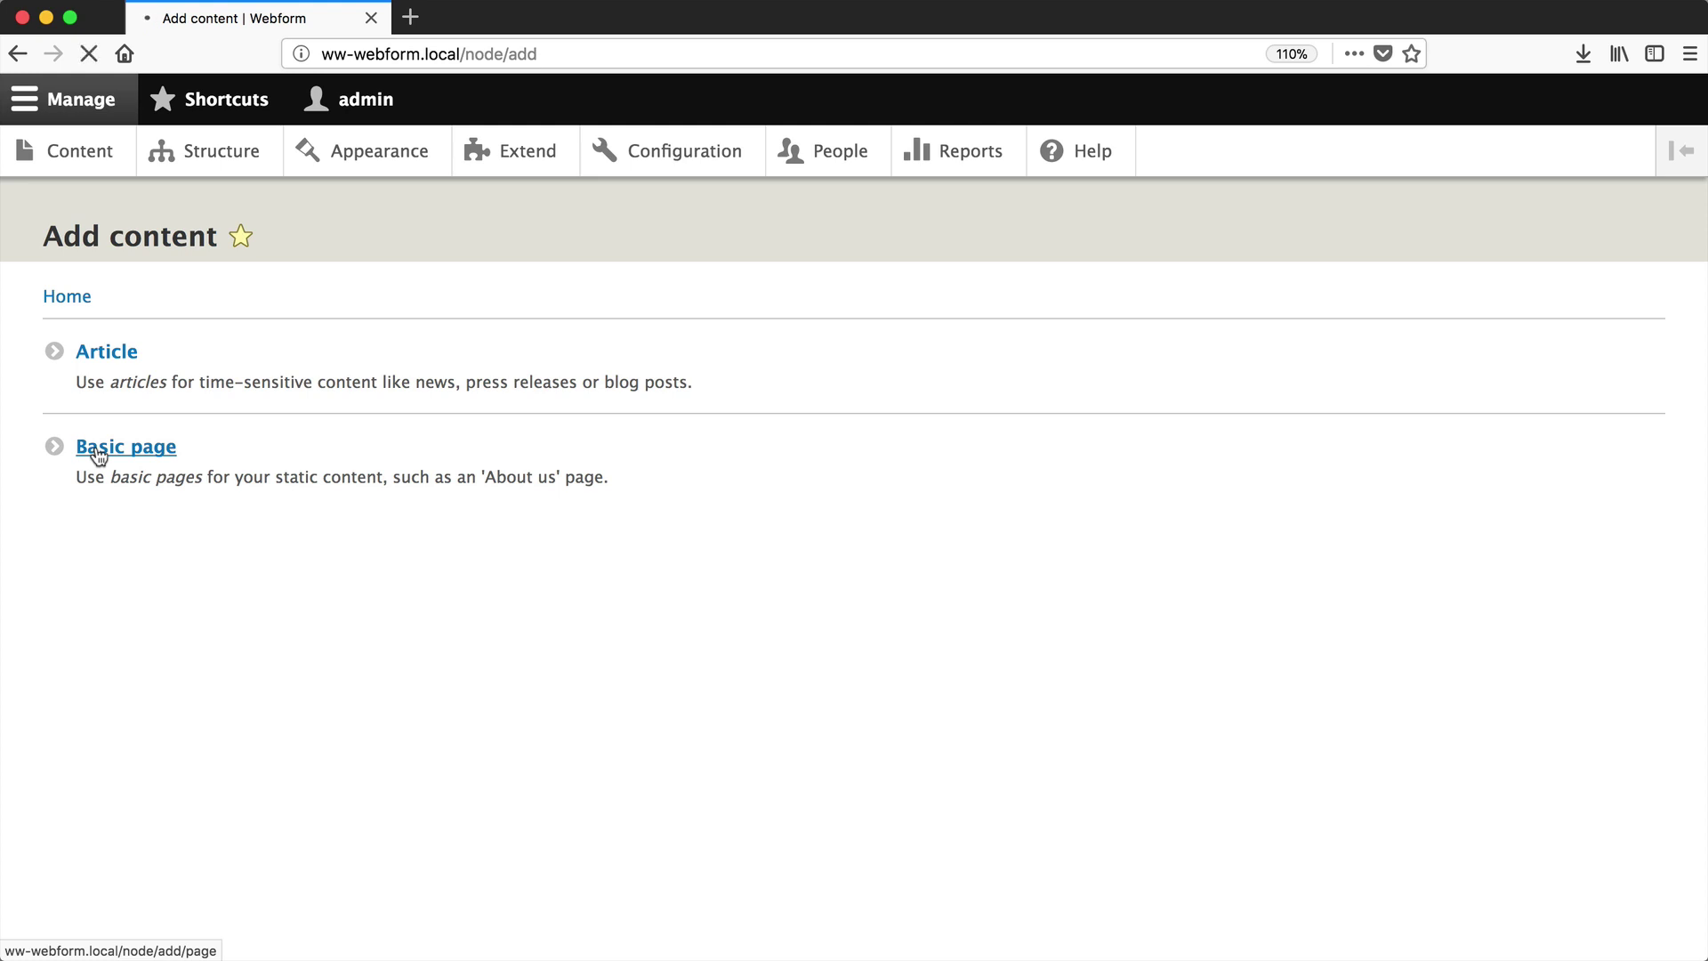
Step: Title the page 'Test page' and save it
{"action": "left_click", "coordinate": [101, 378]}
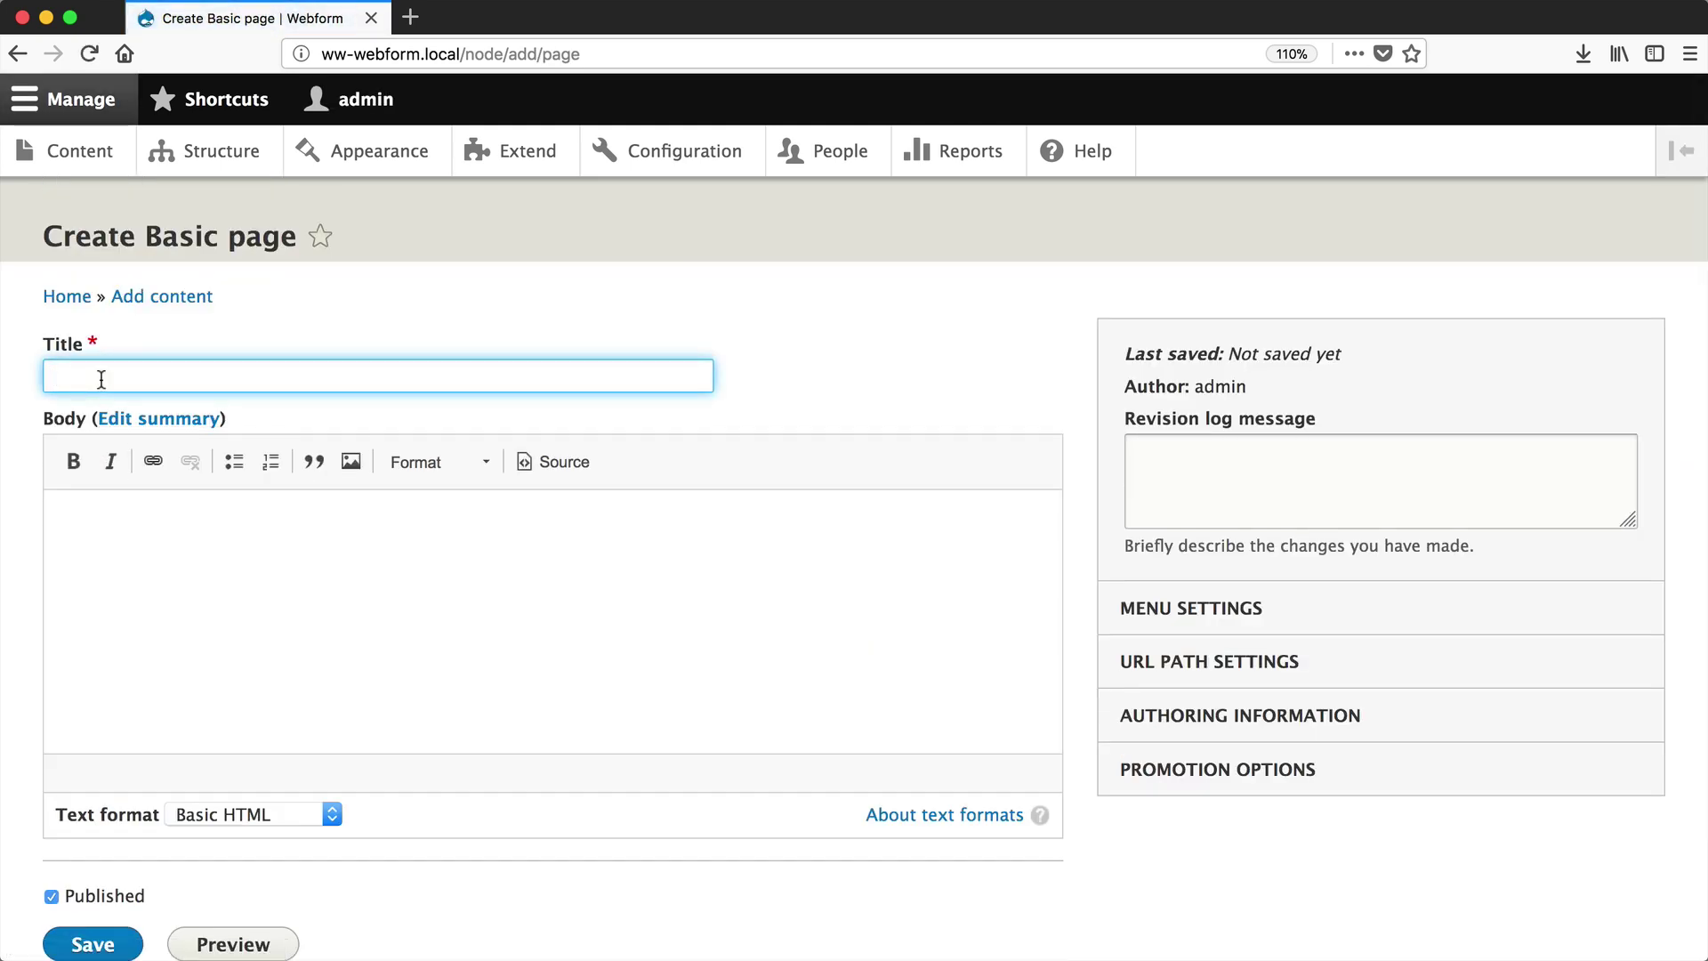
{"action": "type", "text": "Test page"}
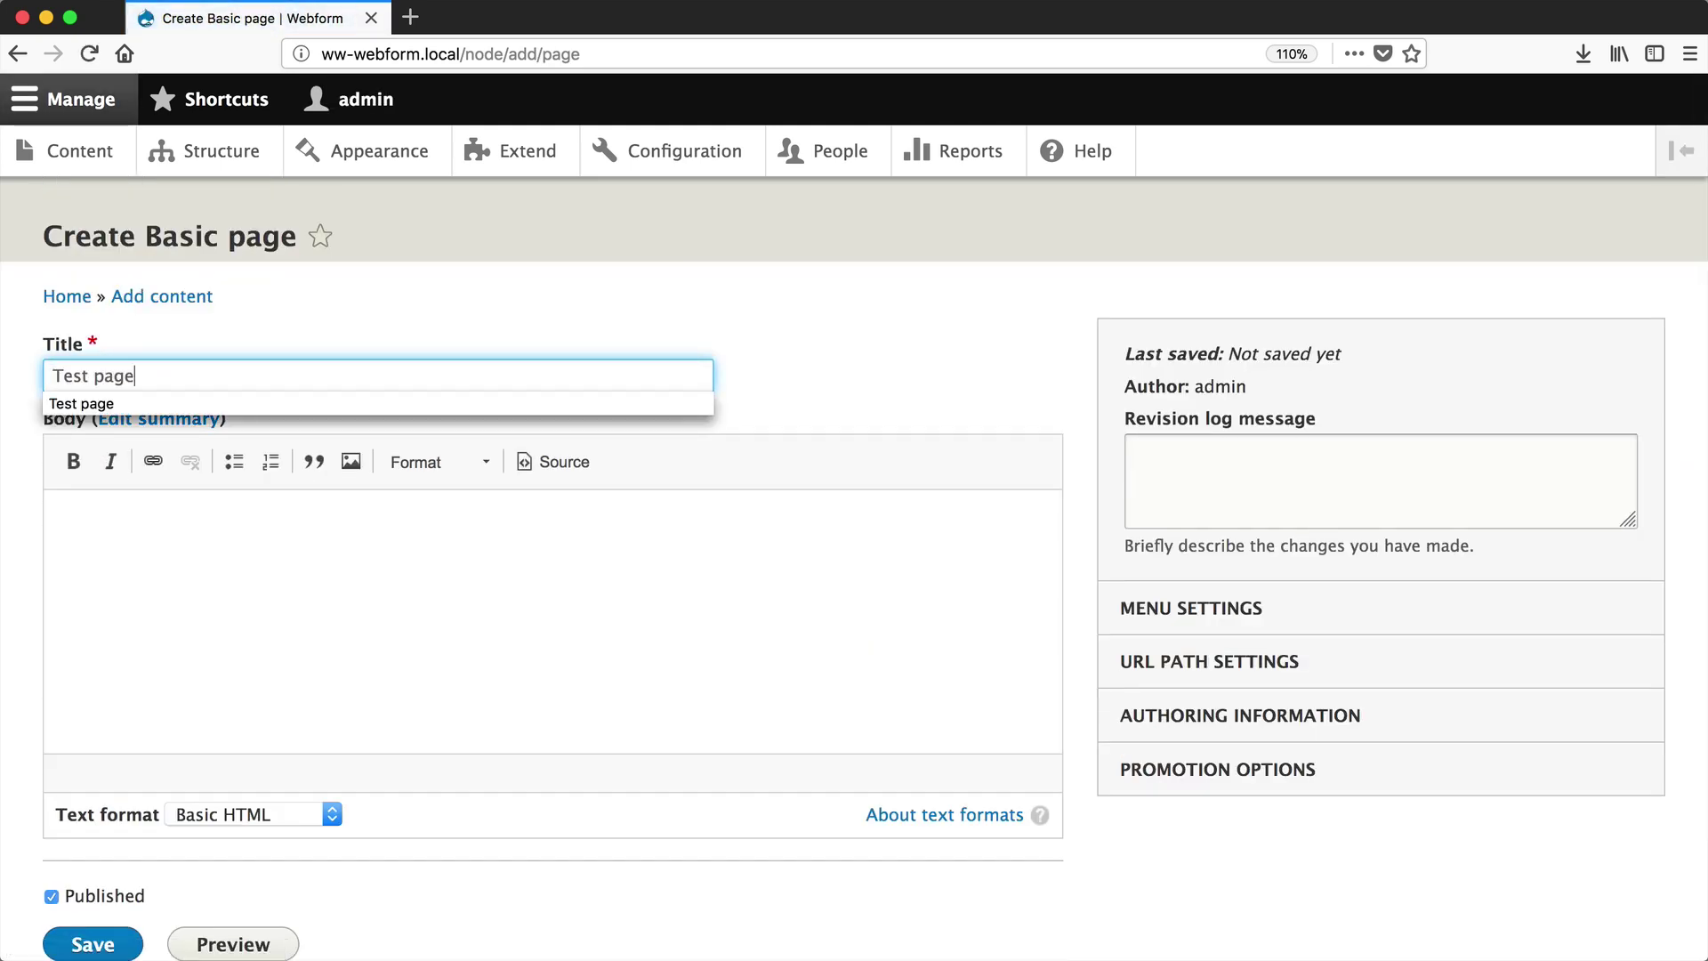
{"action": "left_click", "coordinate": [137, 547]}
{"action": "scroll", "coordinate": [137, 591], "scroll_direction": "down", "scroll_amount": 2}
{"action": "left_click", "coordinate": [104, 817]}
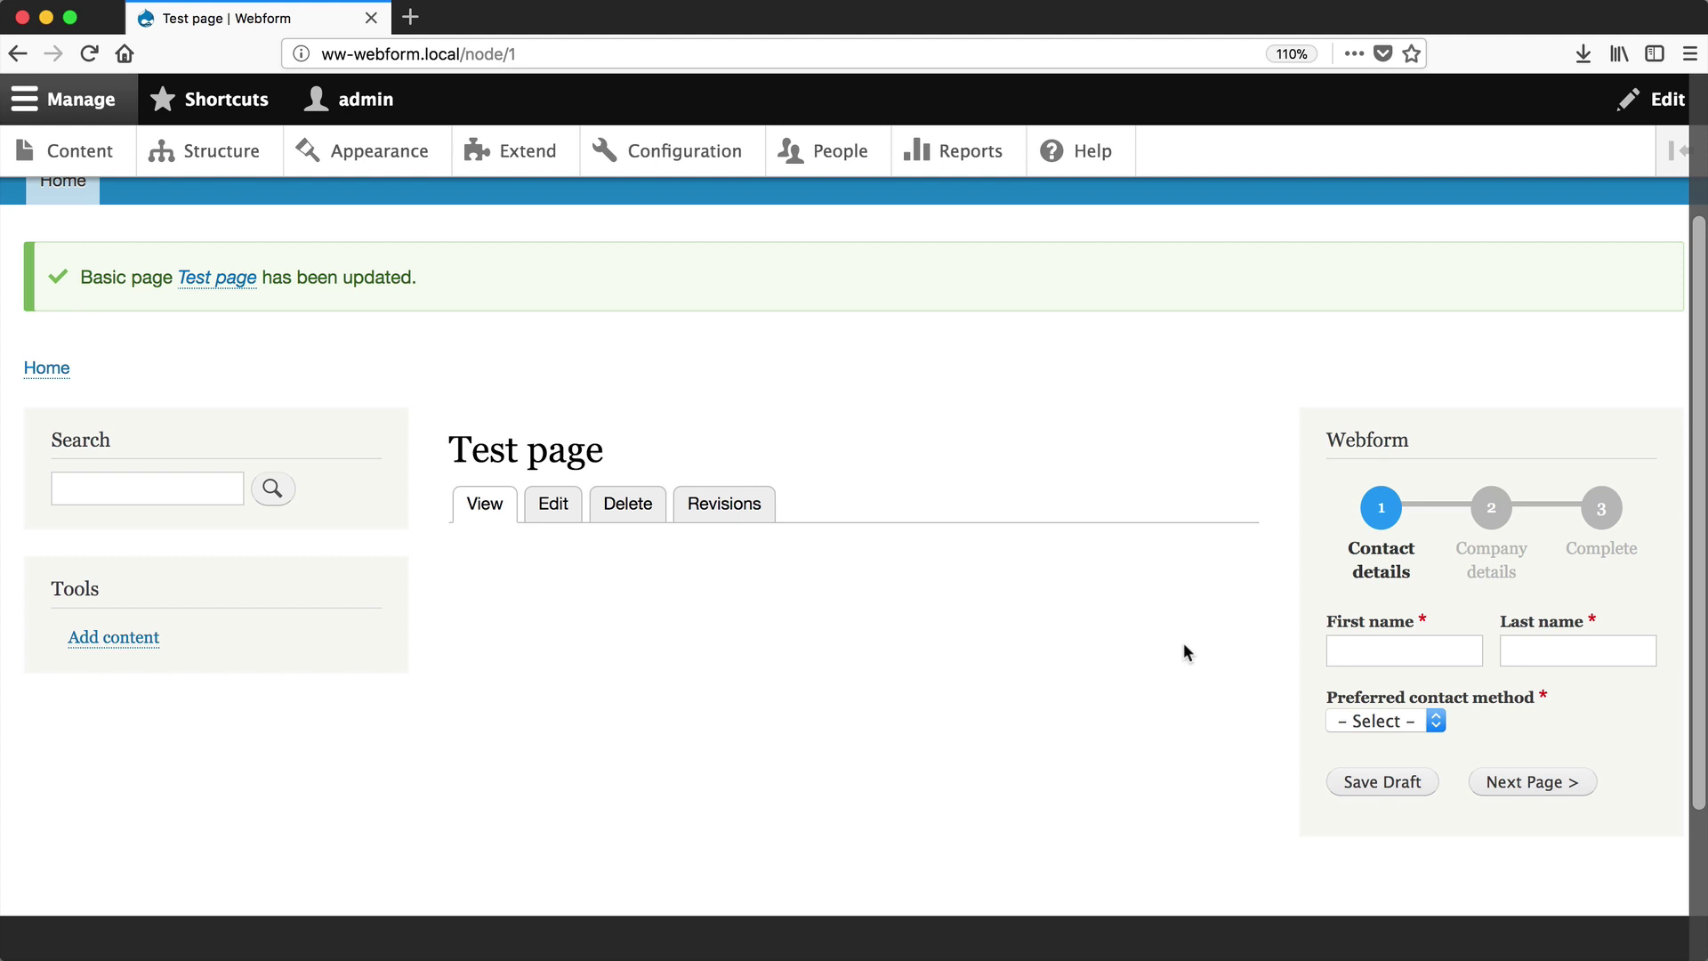
Step: Fill the sidebar form's Contact details with test names, Phone contact and a test number, then go to the next page
{"action": "left_click", "coordinate": [1433, 649]}
{"action": "type", "text": "AOEUAOU"}
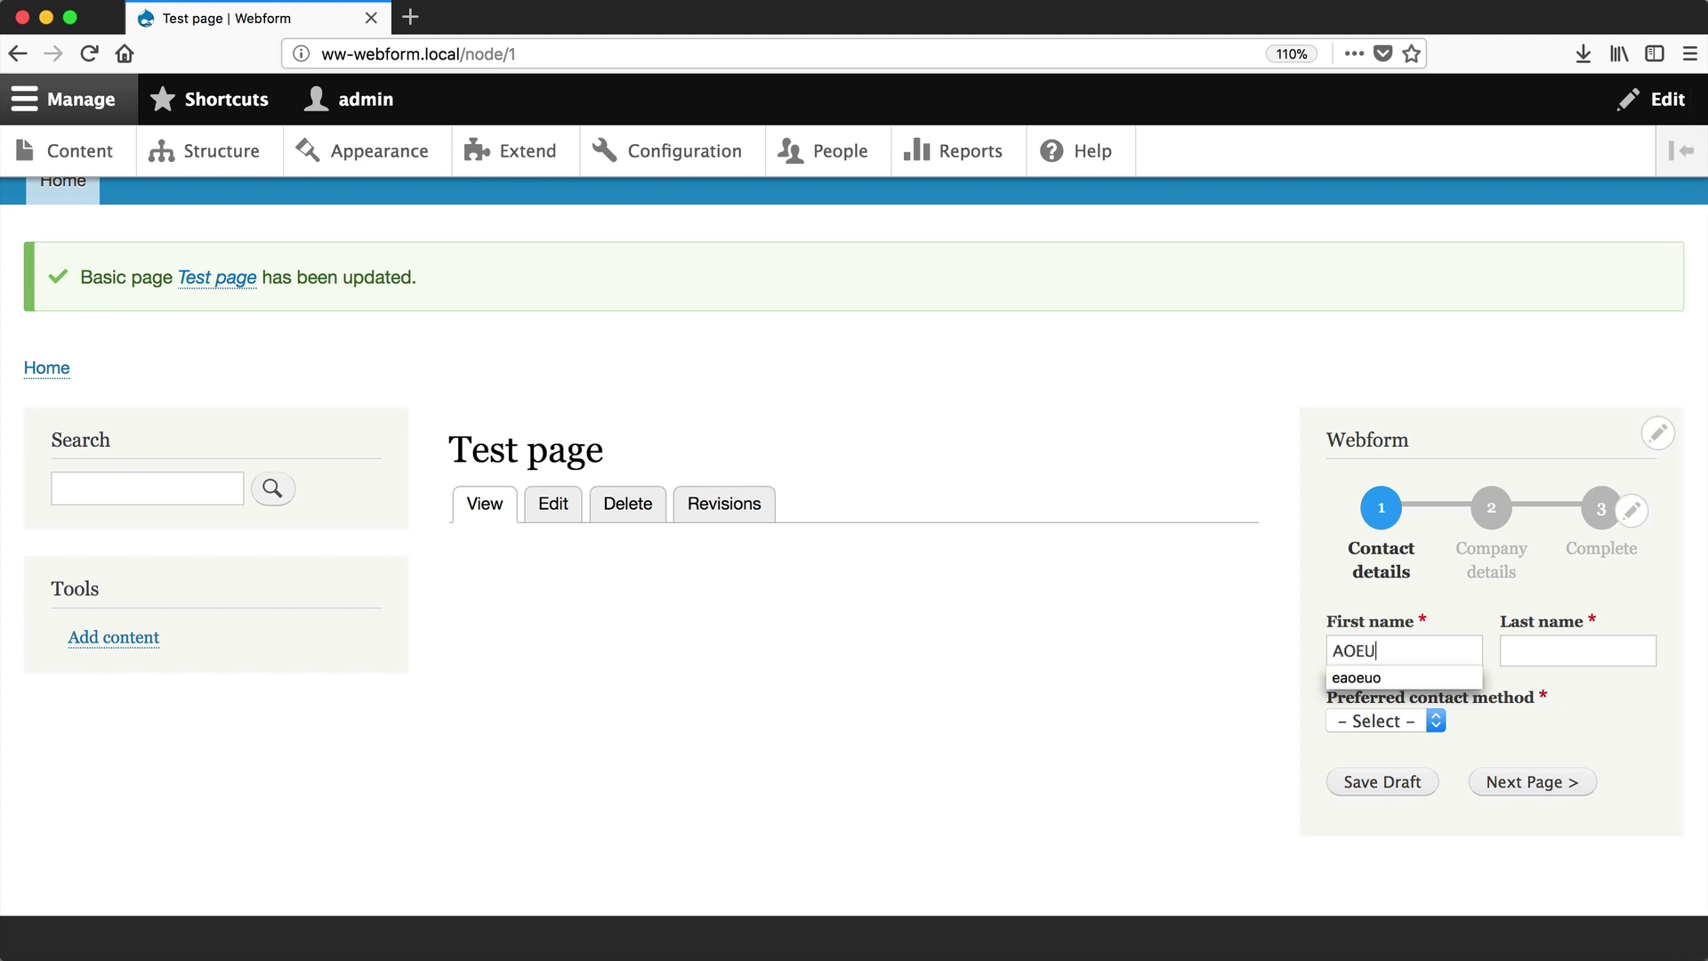
{"action": "key", "text": "Tab"}
{"action": "type", "text": "TNOHTEUH"}
{"action": "left_click", "coordinate": [1370, 722]}
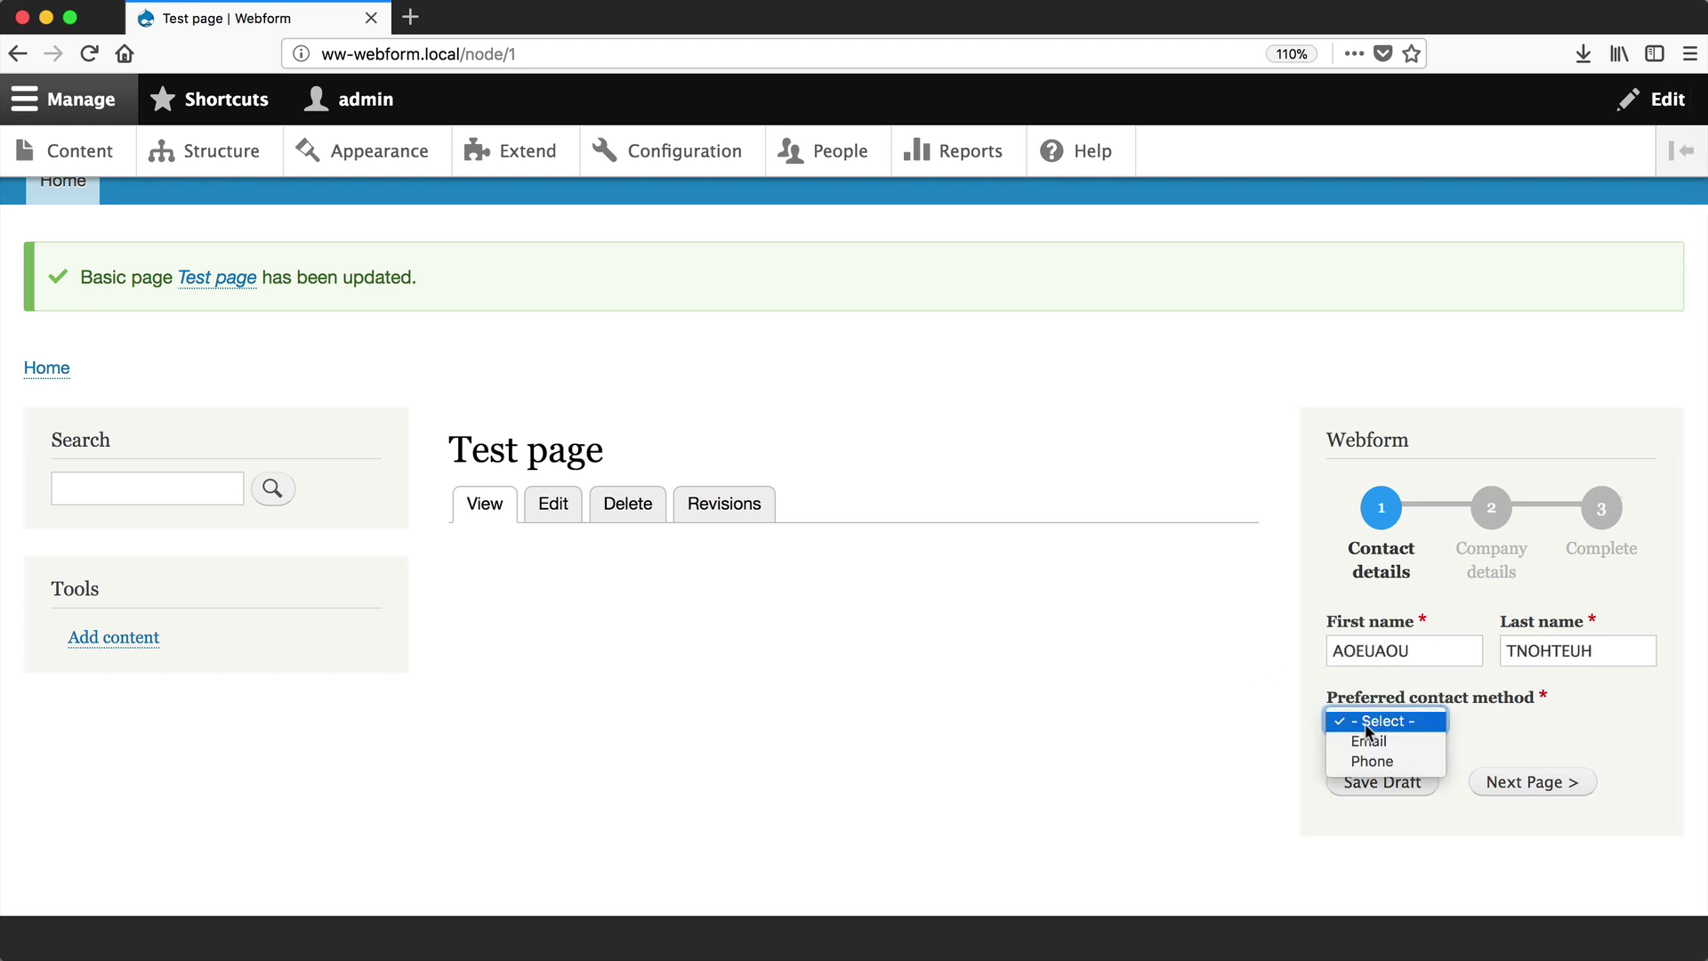
{"action": "left_click", "coordinate": [1365, 762]}
{"action": "left_click", "coordinate": [1366, 780]}
{"action": "type", "text": "23234"}
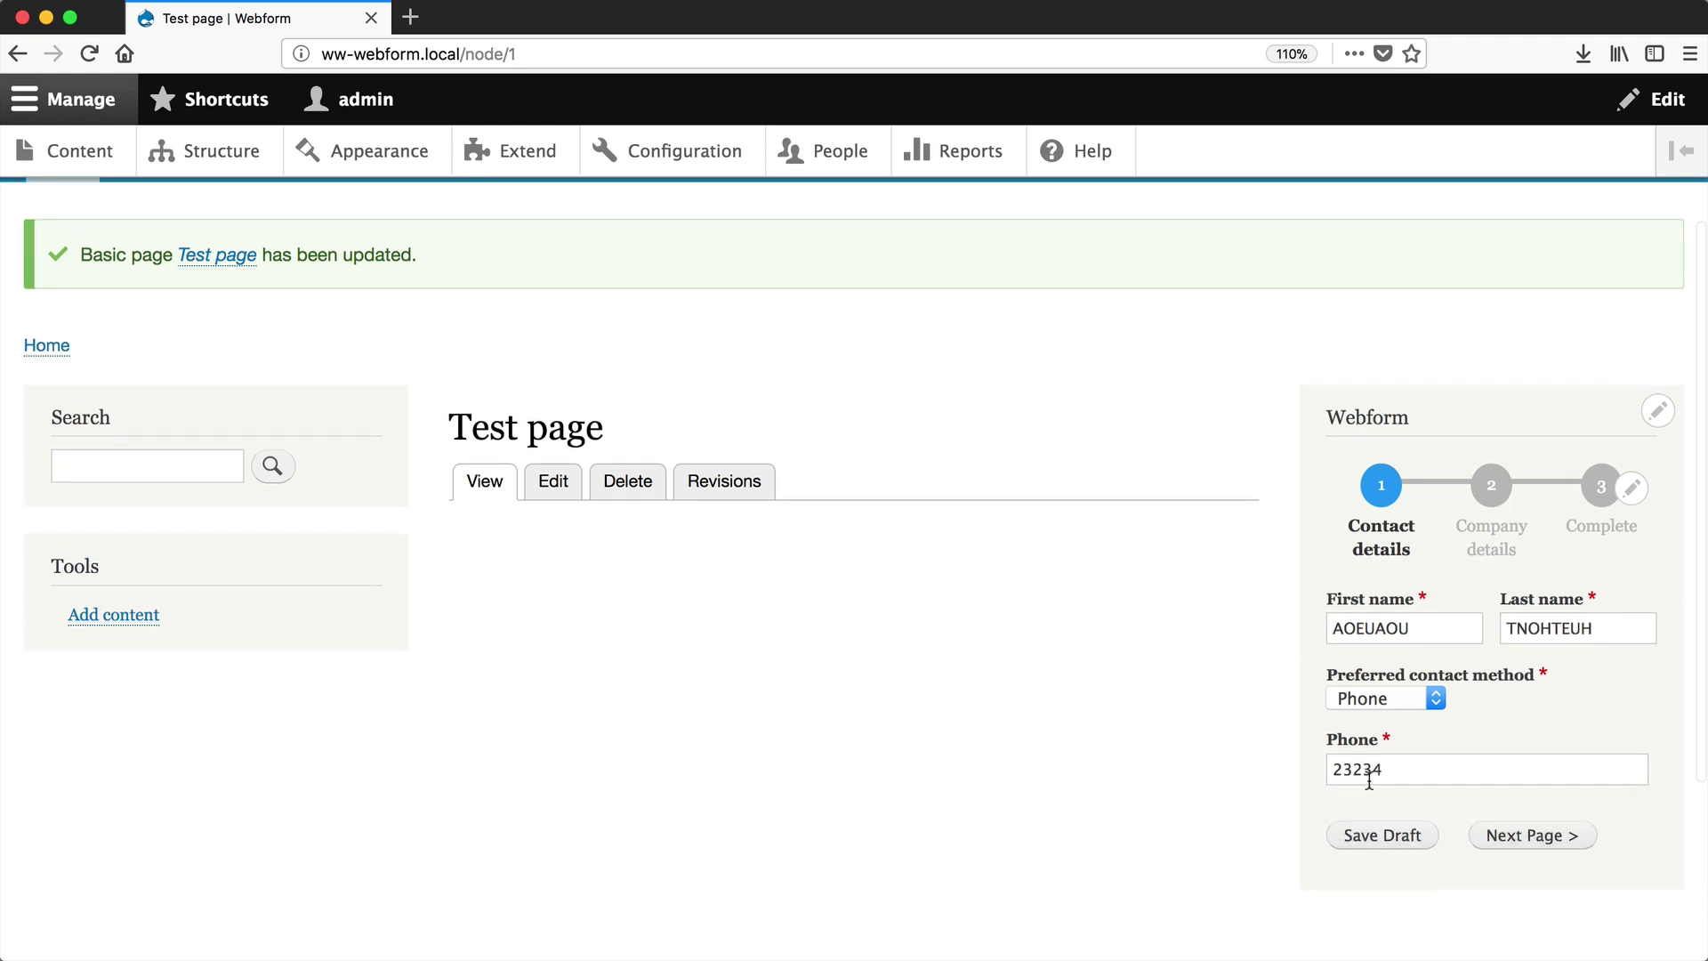
{"action": "left_click", "coordinate": [1526, 853]}
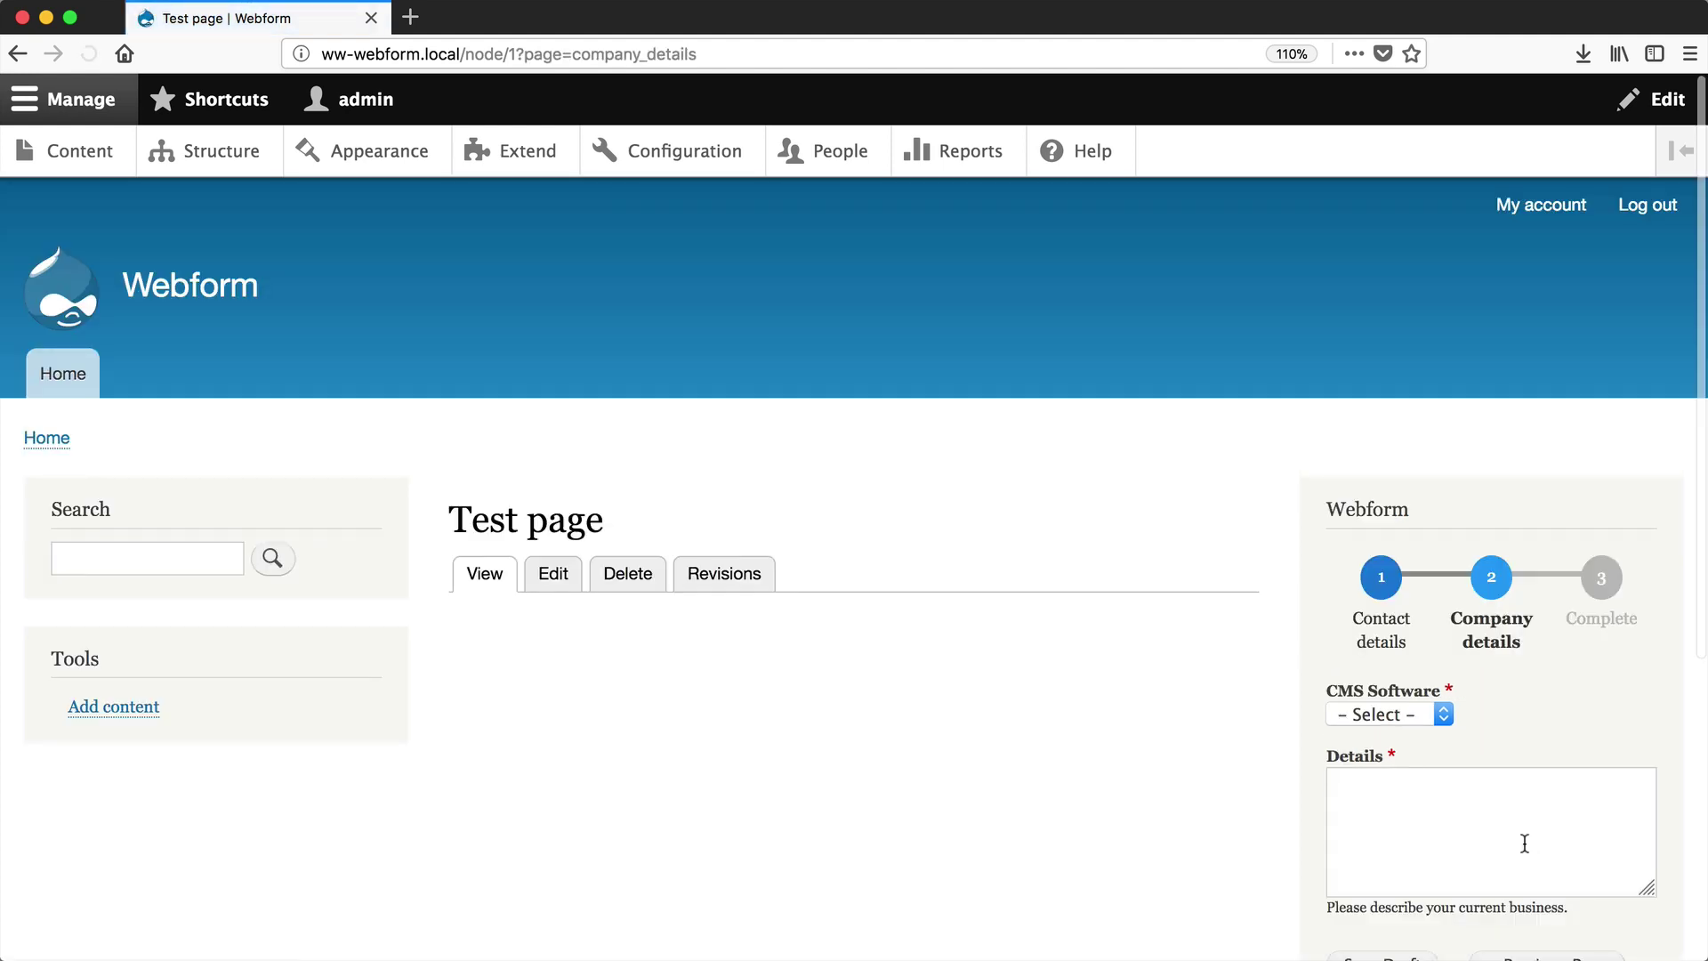
Step: Choose Drupal as CMS Software, enter some Details text, and submit the request
{"action": "left_click", "coordinate": [1414, 721]}
{"action": "left_click", "coordinate": [1401, 736]}
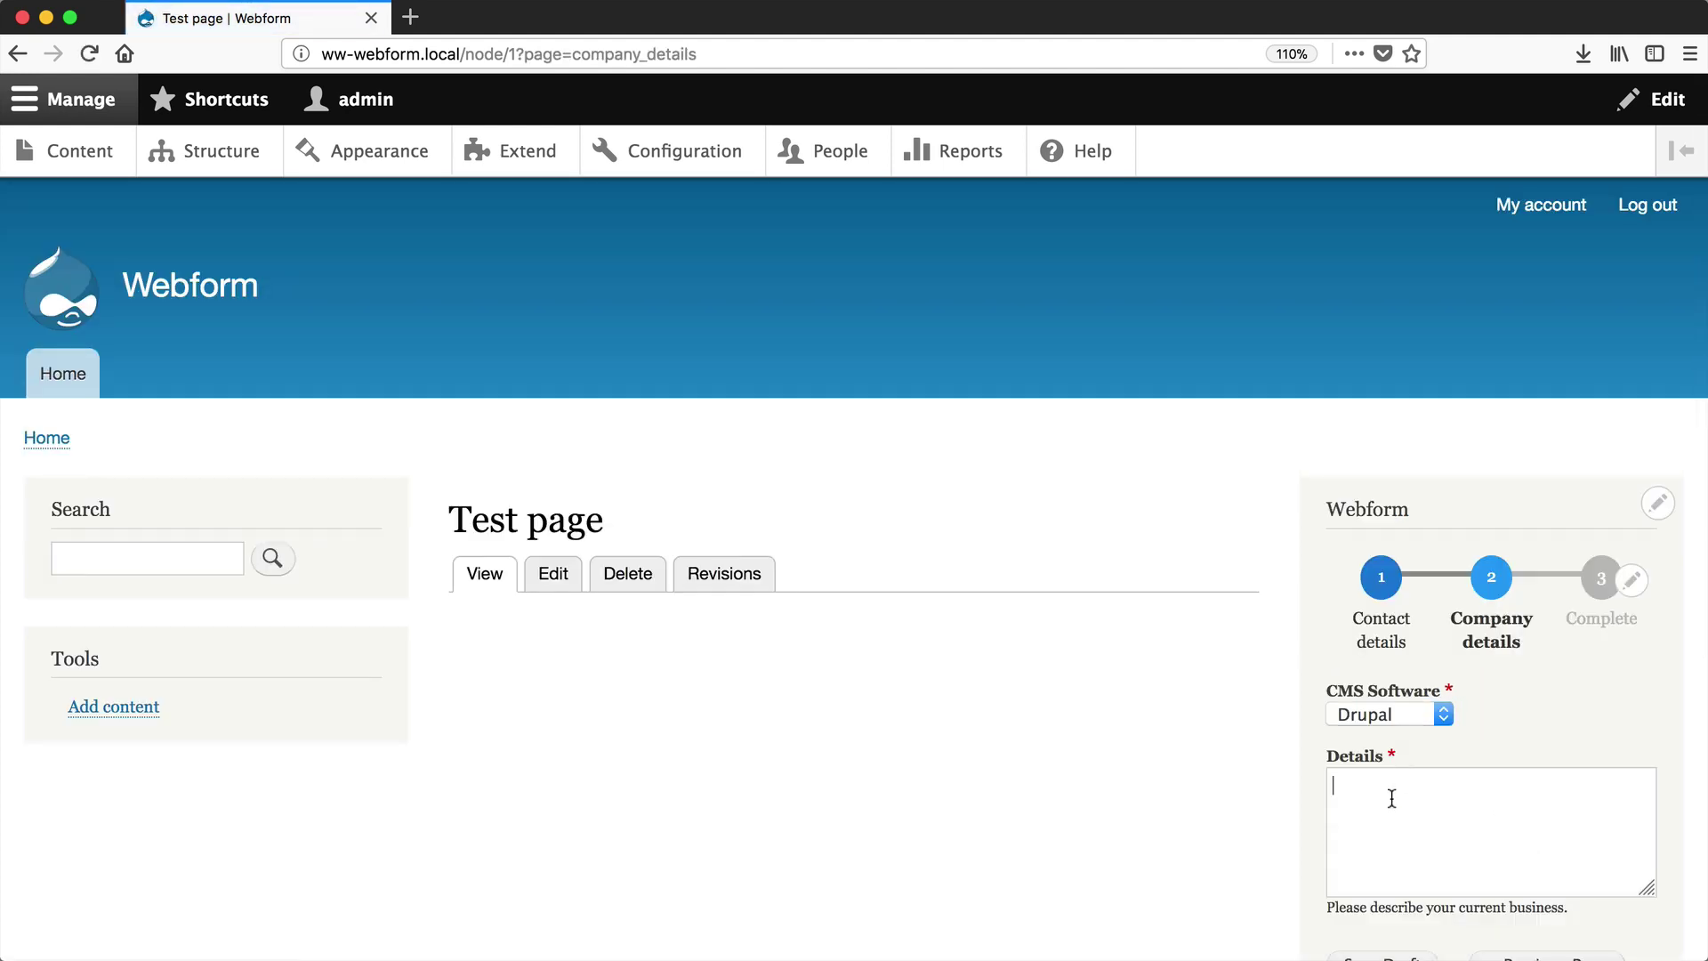
{"action": "left_click", "coordinate": [1391, 801]}
{"action": "type", "text": "AOEAEOU"}
{"action": "scroll", "coordinate": [1393, 809], "scroll_direction": "down", "scroll_amount": 5}
{"action": "left_click", "coordinate": [1400, 786]}
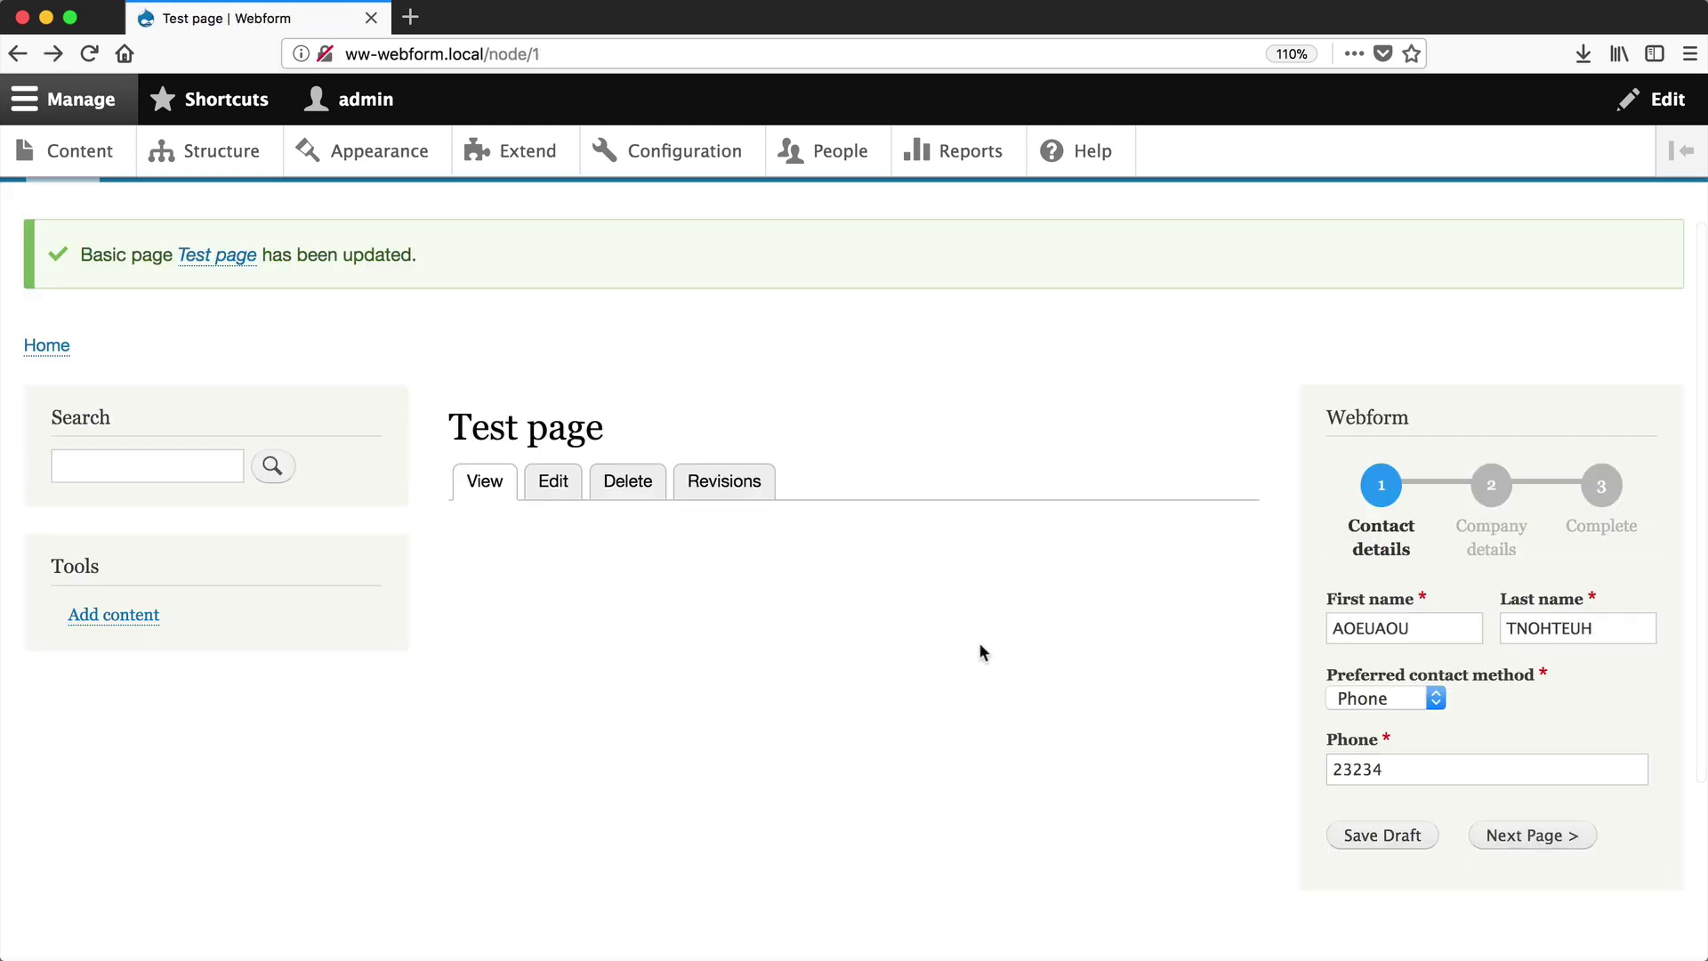
Step: Reload the Test page and re-enter test first and last names in the sidebar form
{"action": "key", "text": "super+r"}
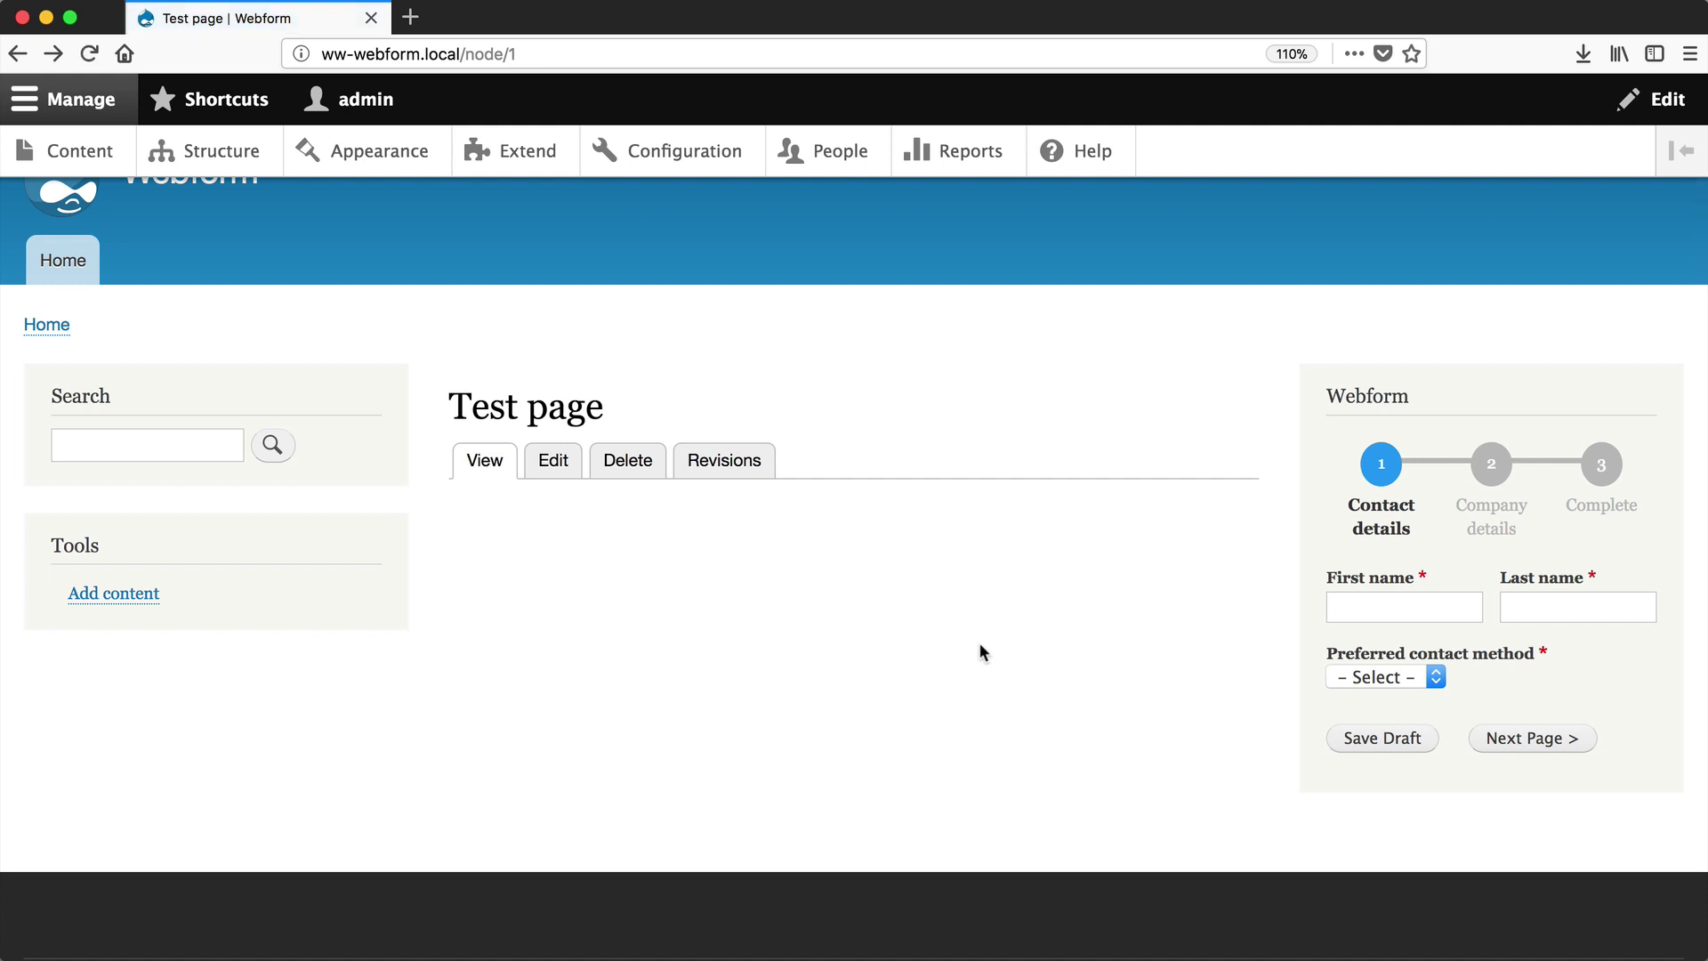
{"action": "left_click", "coordinate": [1349, 605]}
{"action": "type", "text": "AOEUA"}
{"action": "left_click", "coordinate": [1502, 610]}
{"action": "type", "text": "AEOU"}
Step: Pick Phone with a test number, go to the next step and back, then open the webform's shortcuts
{"action": "left_click", "coordinate": [1414, 676]}
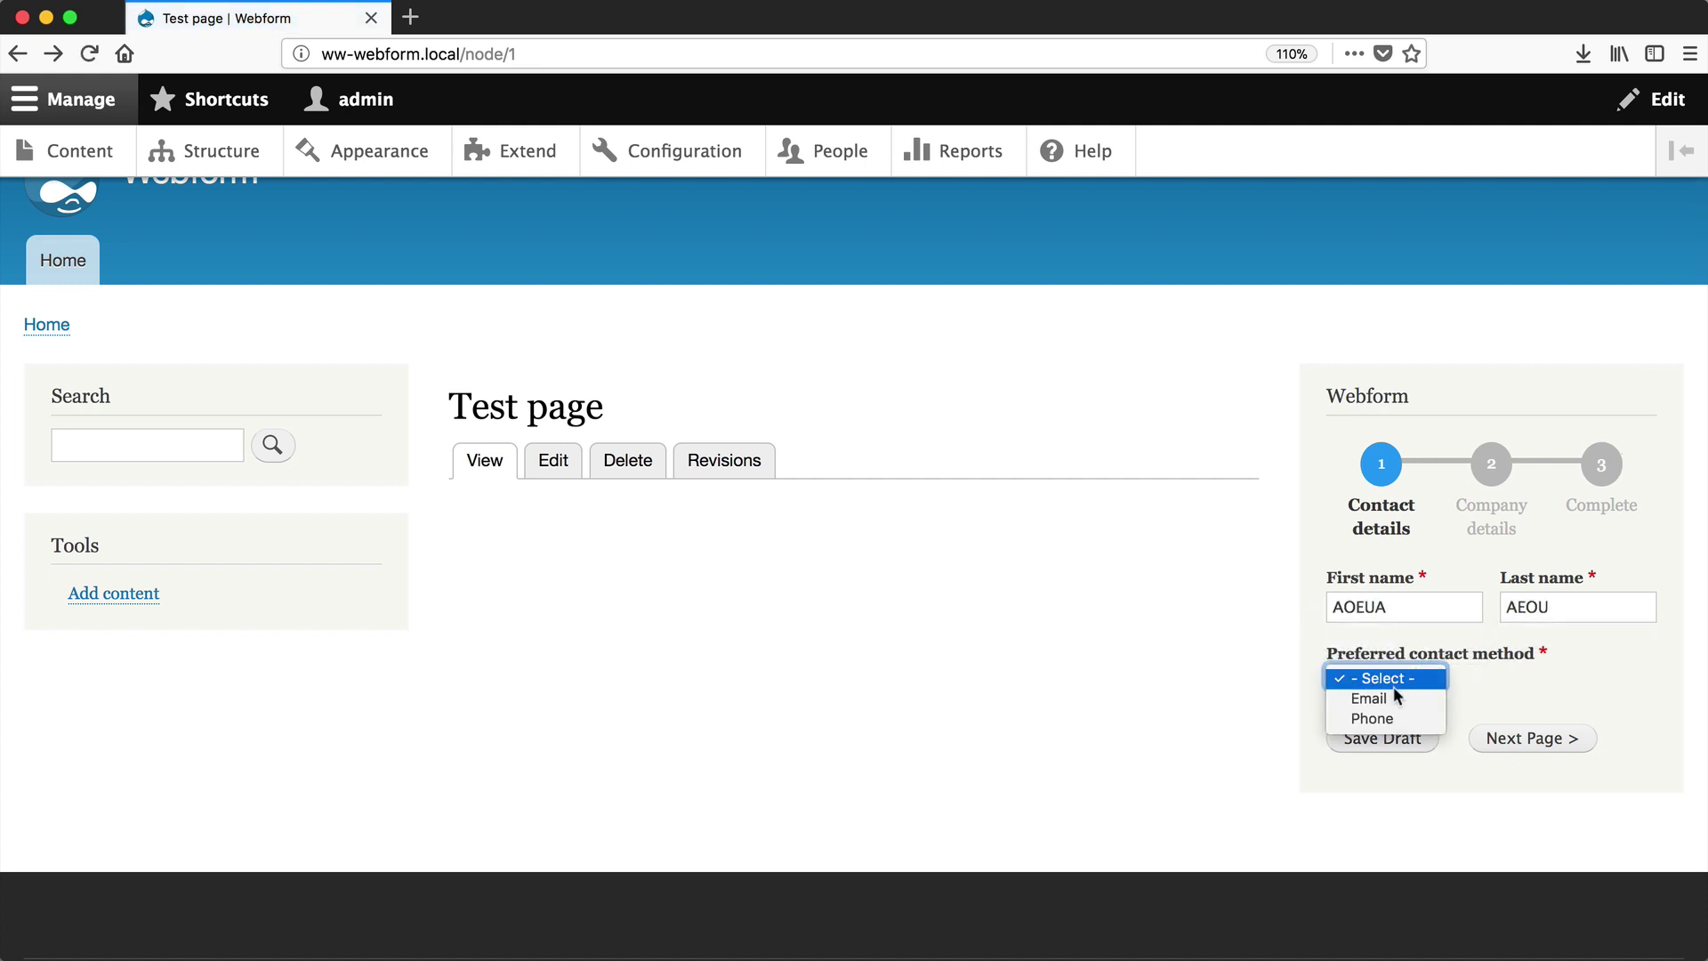
{"action": "left_click", "coordinate": [1395, 716]}
{"action": "key", "text": "Tab"}
{"action": "type", "text": "23424"}
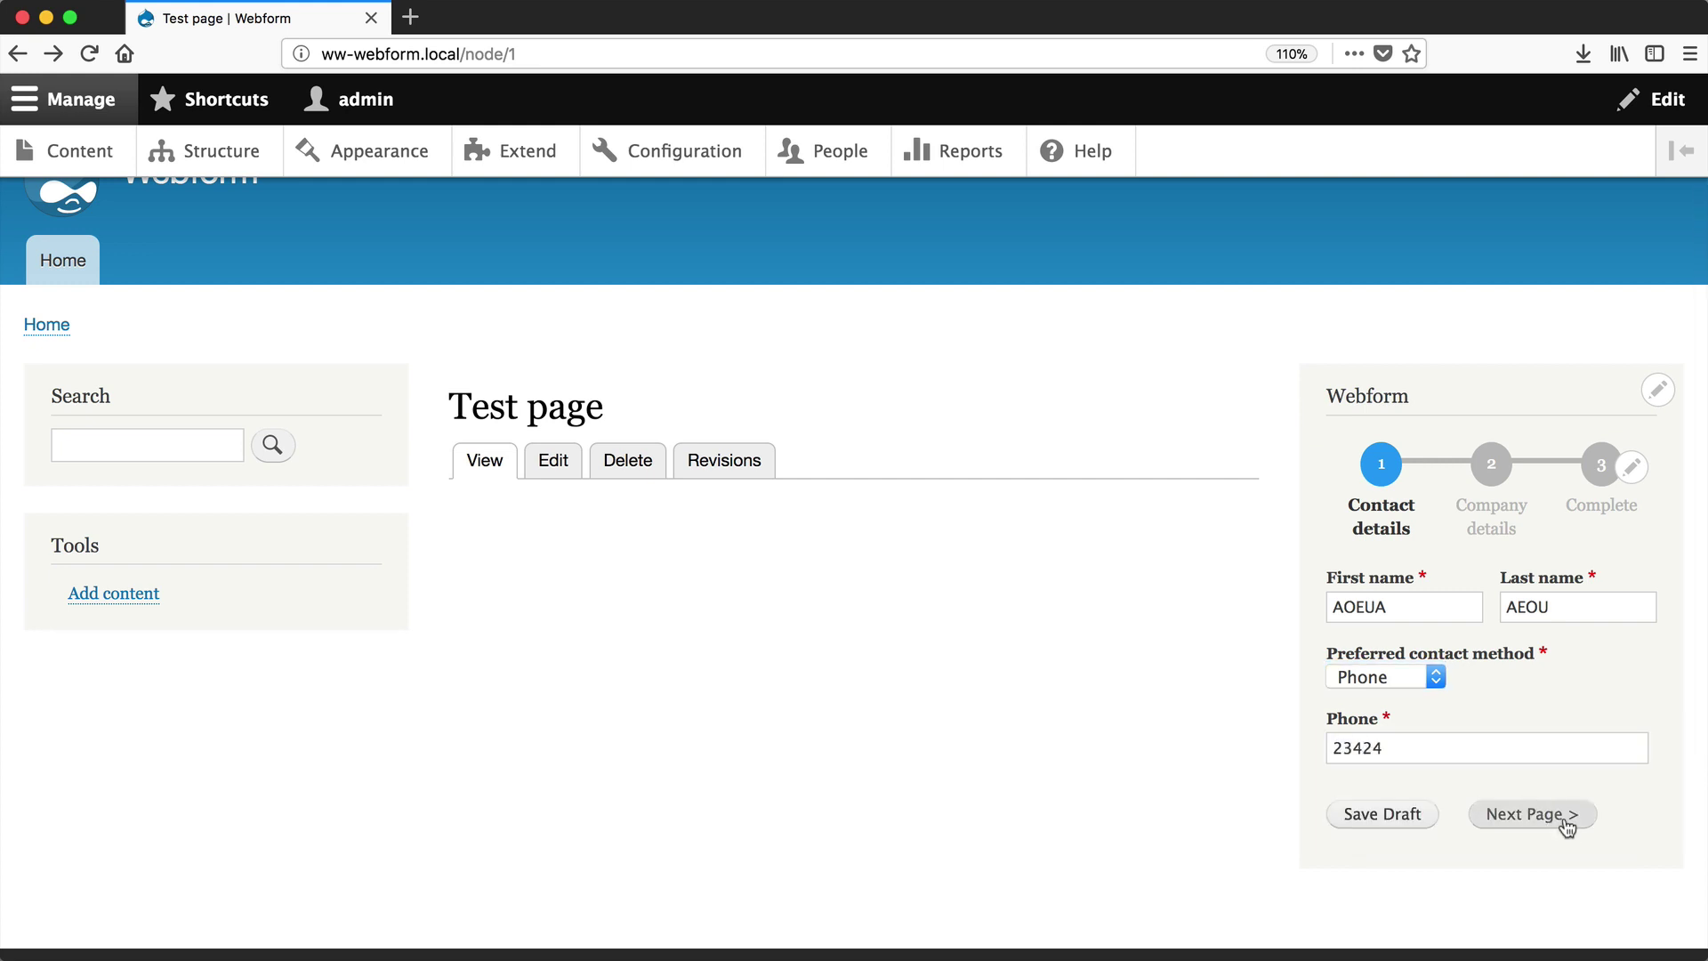
{"action": "left_click", "coordinate": [1563, 820]}
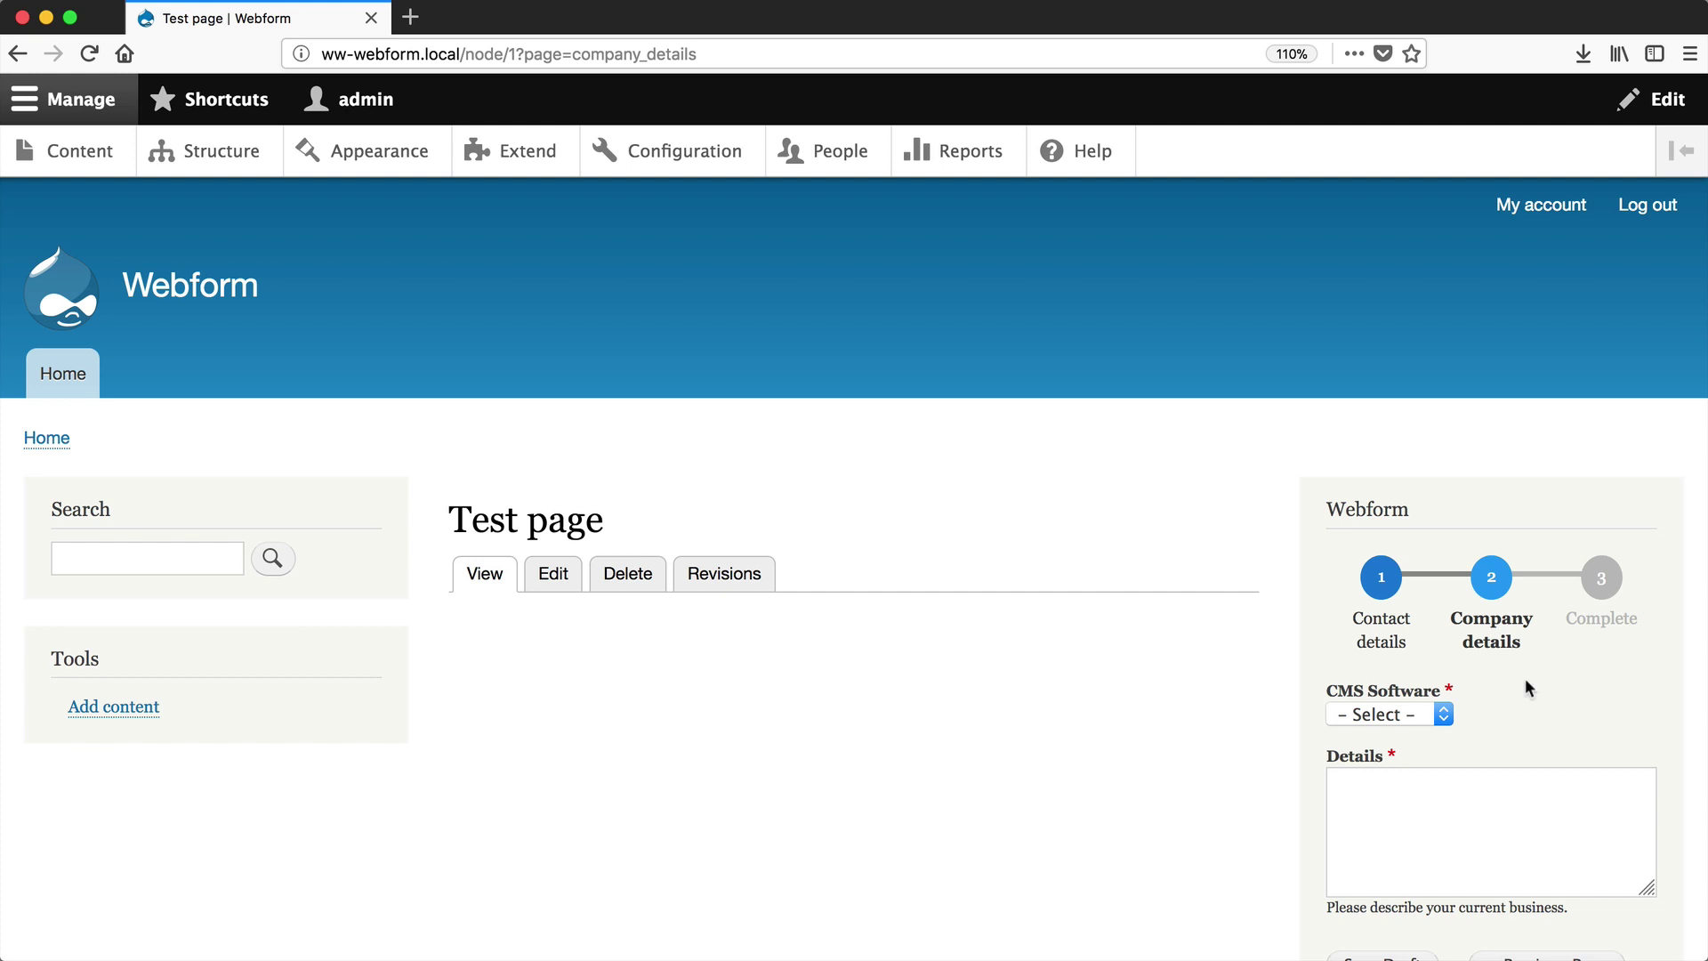
{"action": "key", "text": "super+Left"}
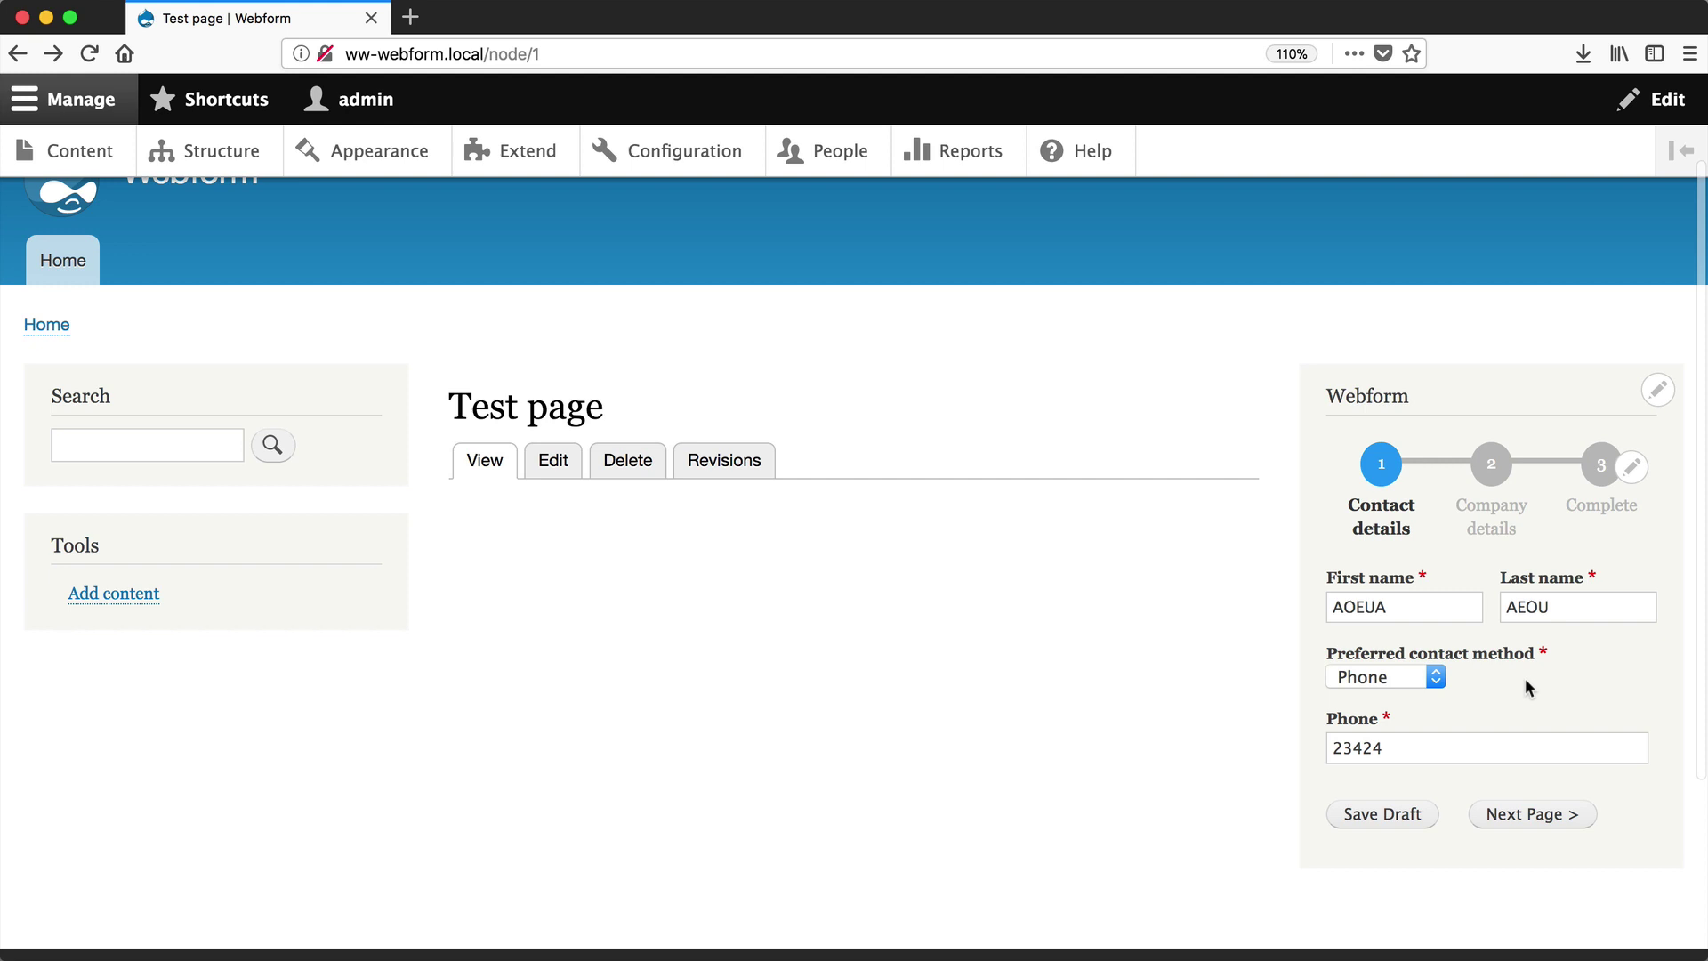
{"action": "left_click", "coordinate": [1627, 475]}
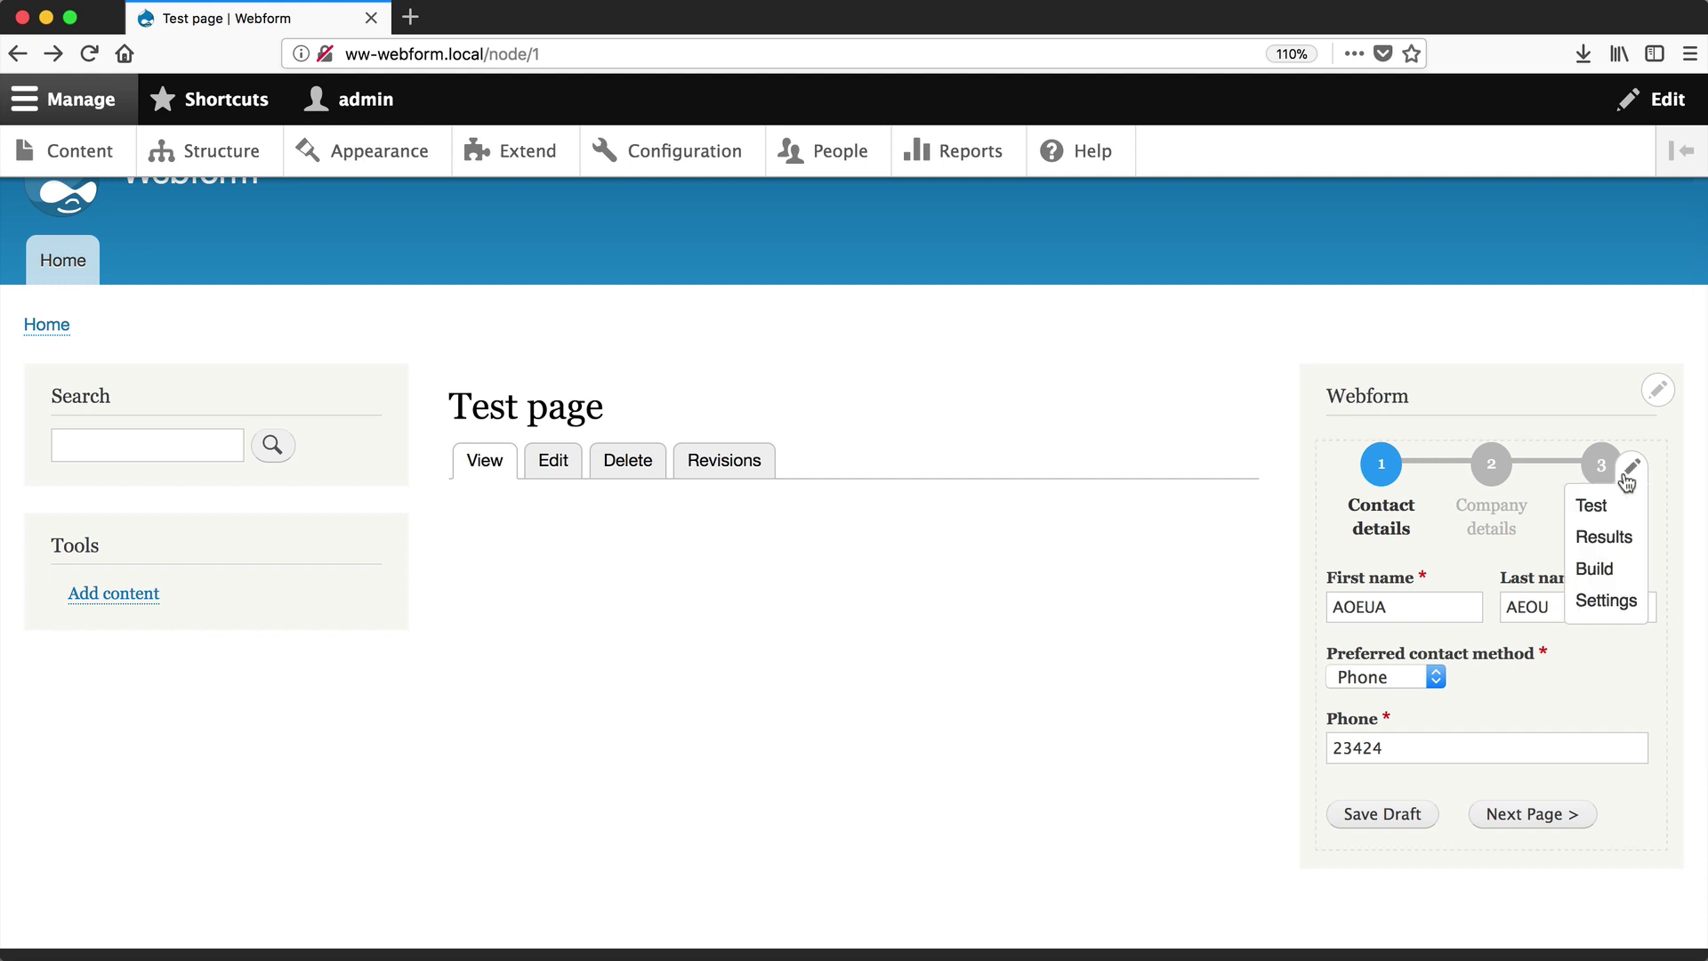
Step: Enable Use Ajax in the Request a callback webform's general settings and save
{"action": "left_click", "coordinate": [1605, 600]}
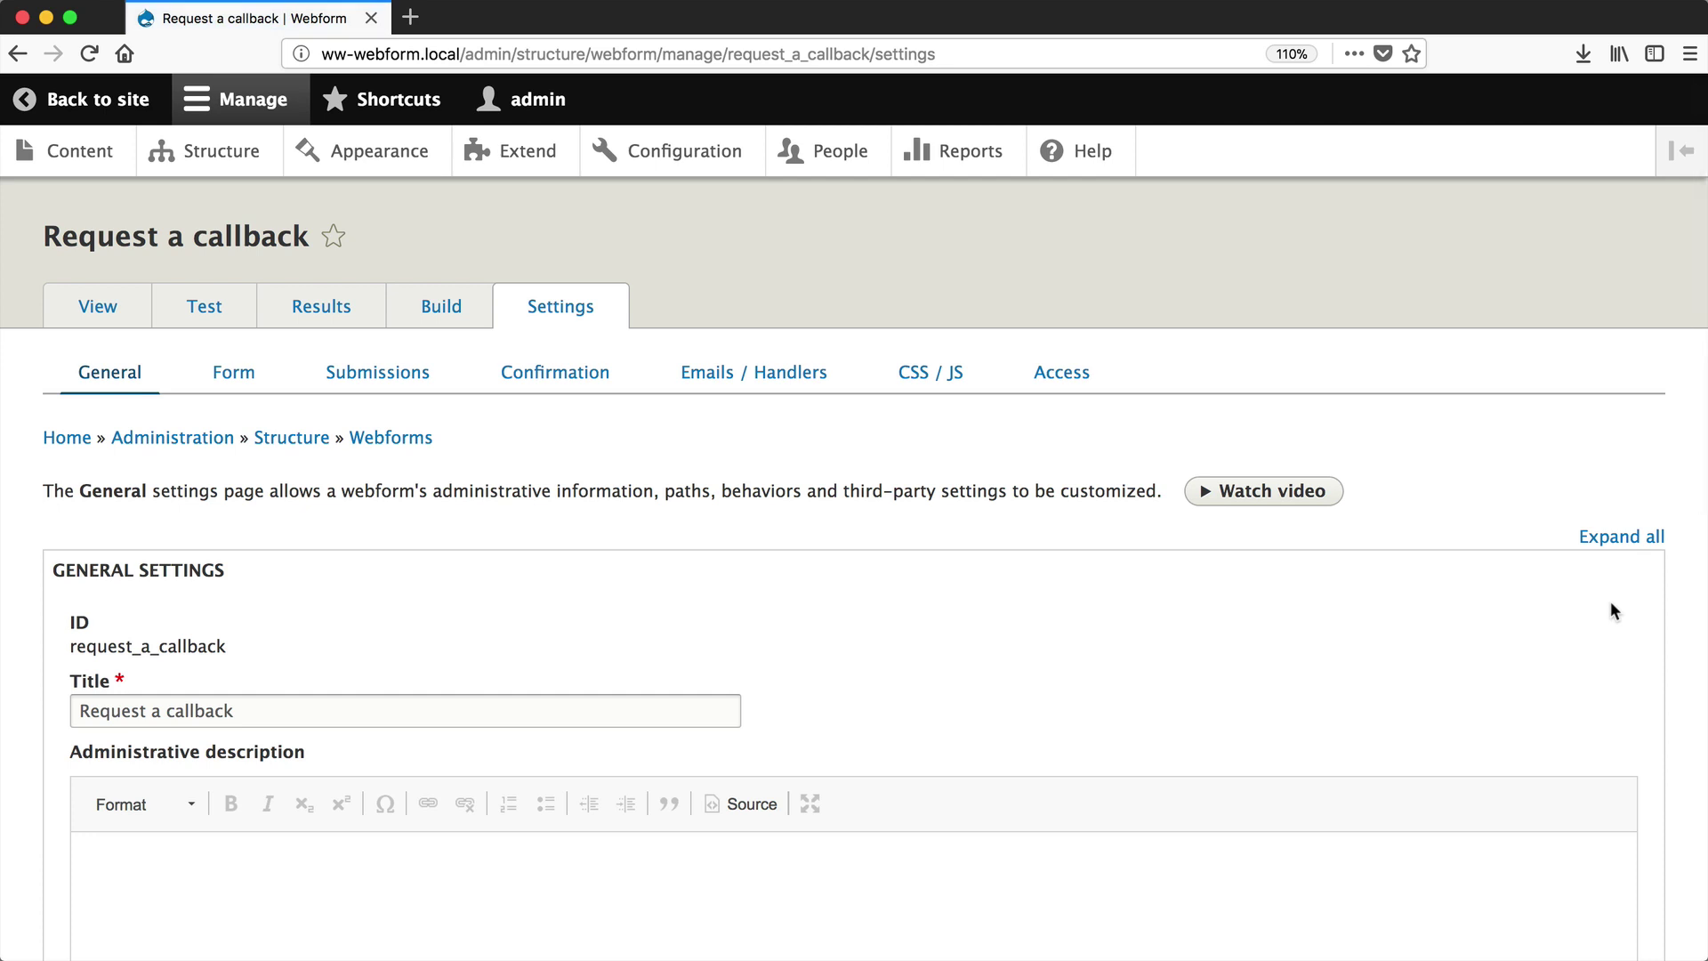
{"action": "scroll", "coordinate": [469, 455], "scroll_direction": "down", "scroll_amount": 20}
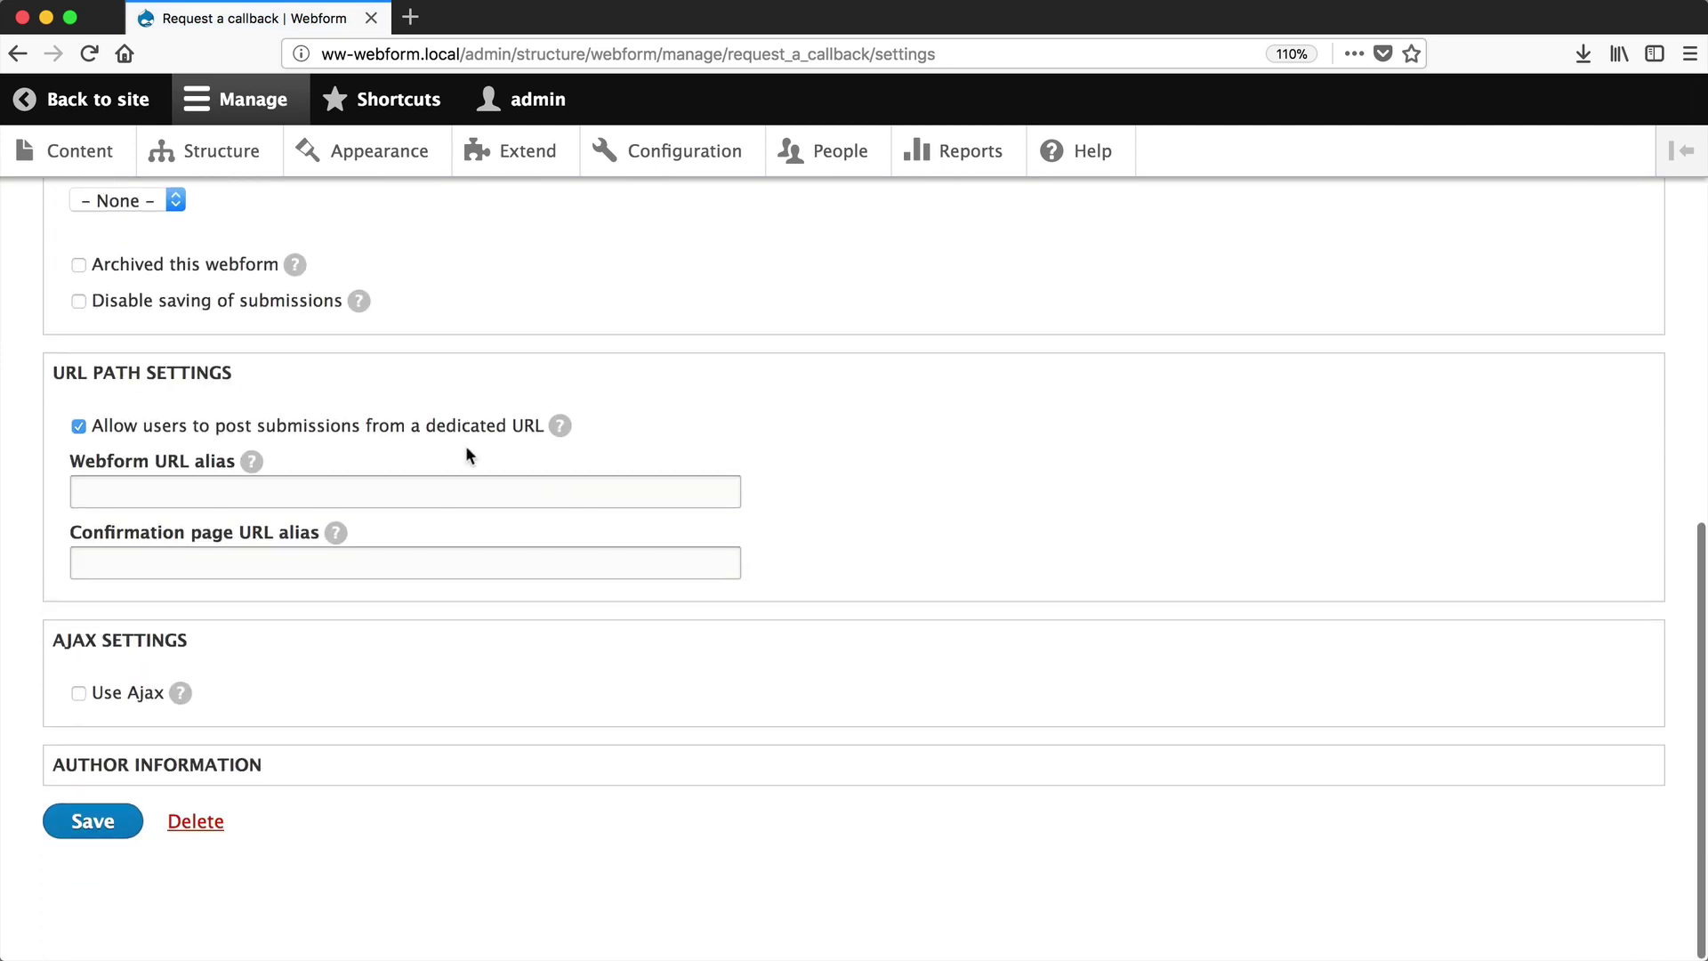
{"action": "left_click", "coordinate": [77, 693]}
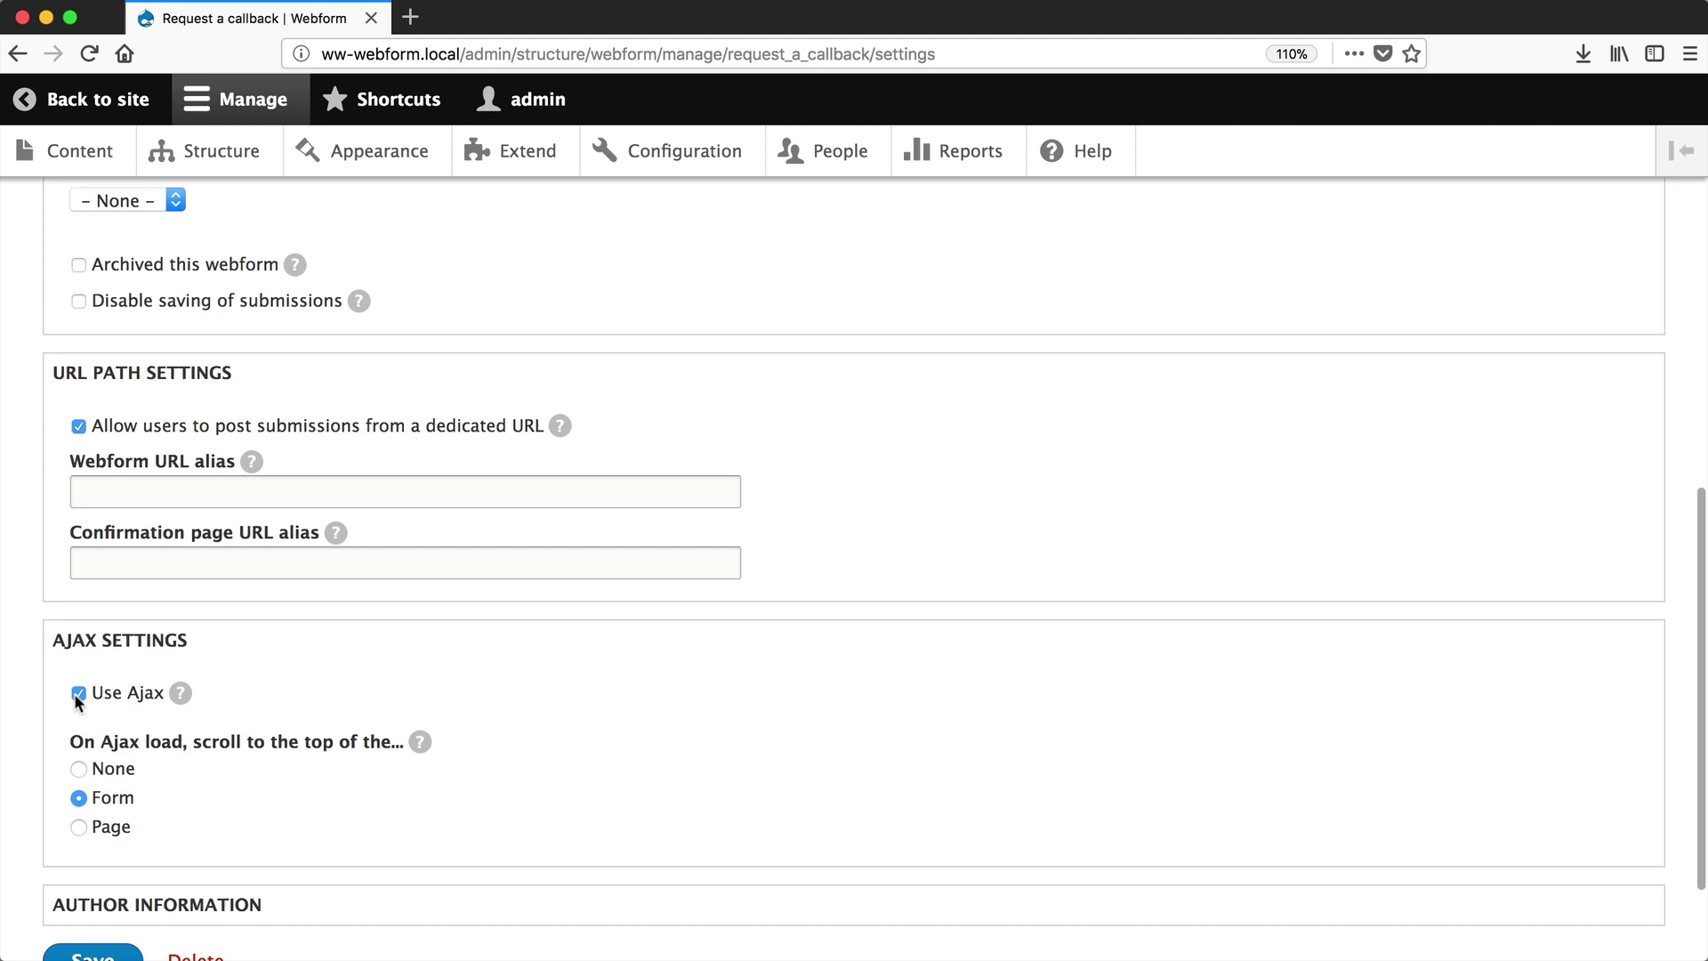
{"action": "scroll", "coordinate": [89, 729], "scroll_direction": "down", "scroll_amount": 3}
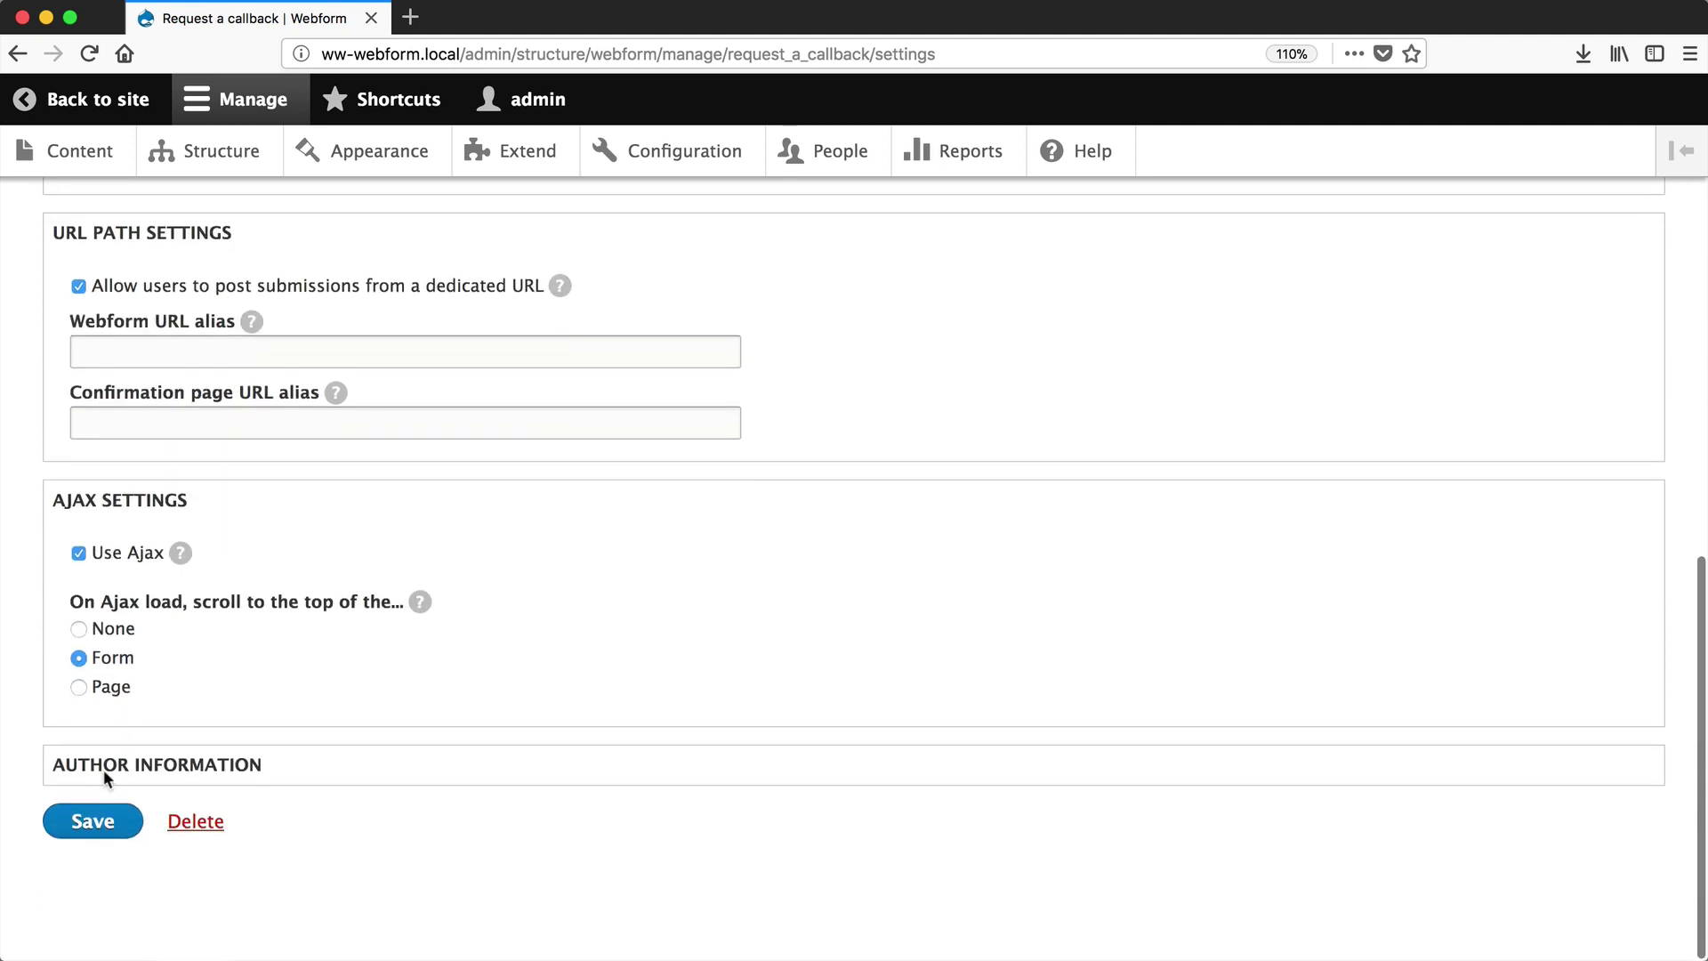
{"action": "left_click", "coordinate": [104, 832]}
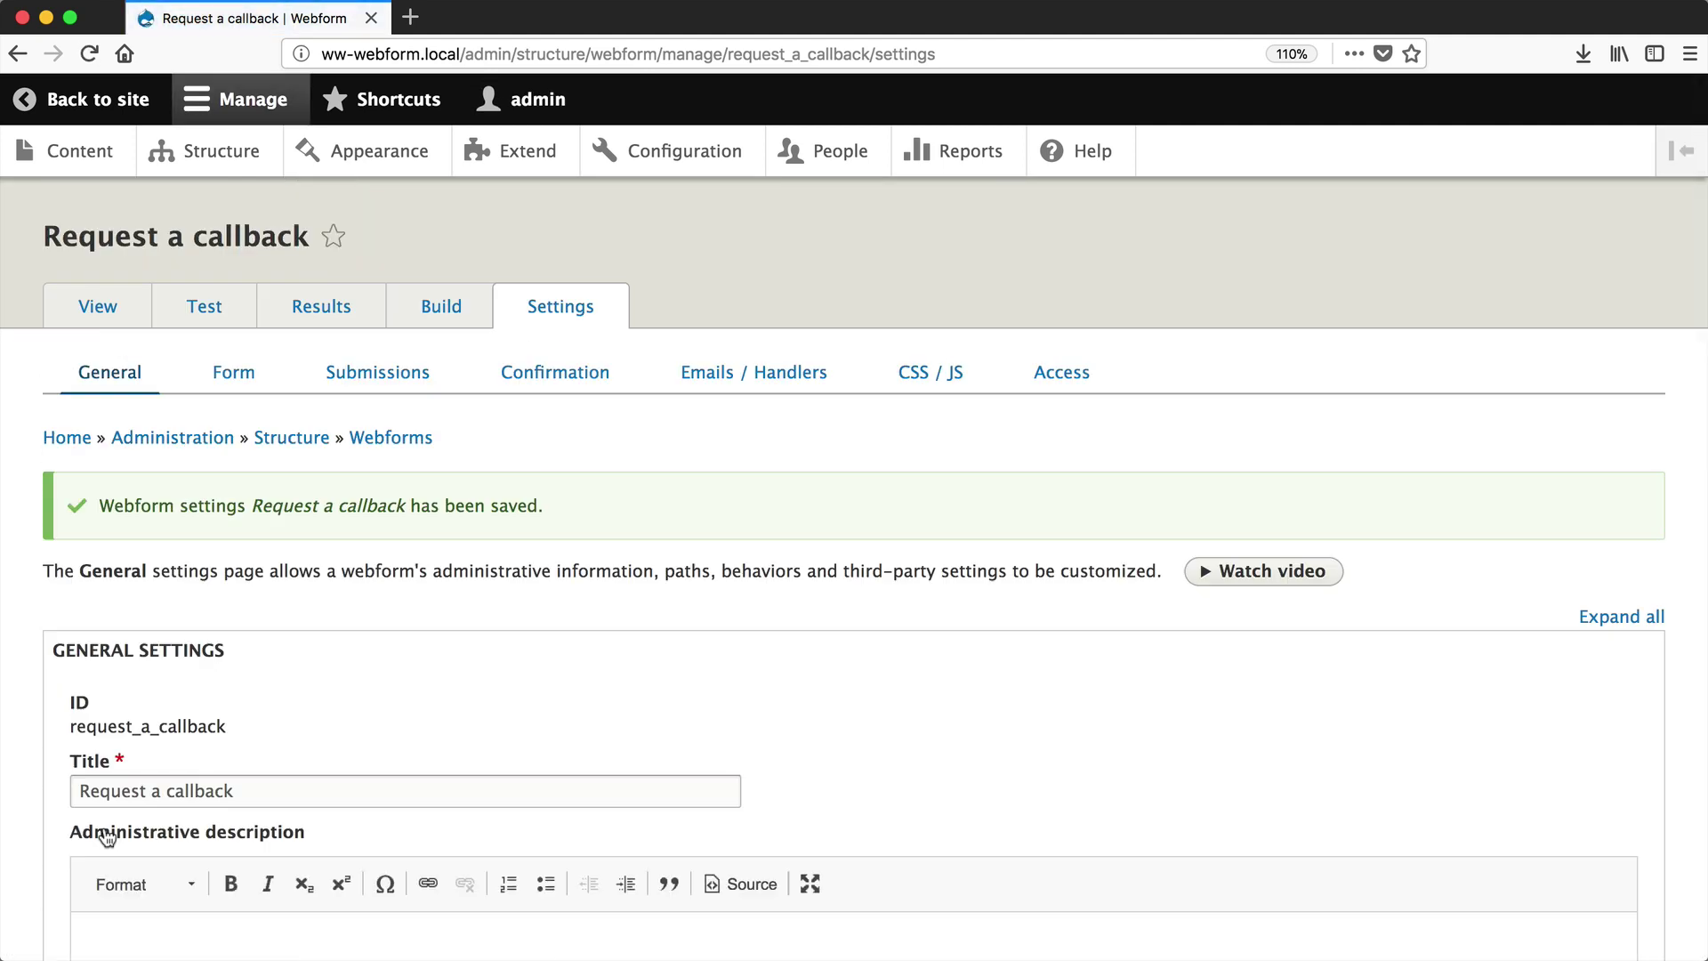
Step: Back on the Test page, fill Contact details with test names, Phone and a test number, then go to the next page
{"action": "left_click", "coordinate": [75, 120]}
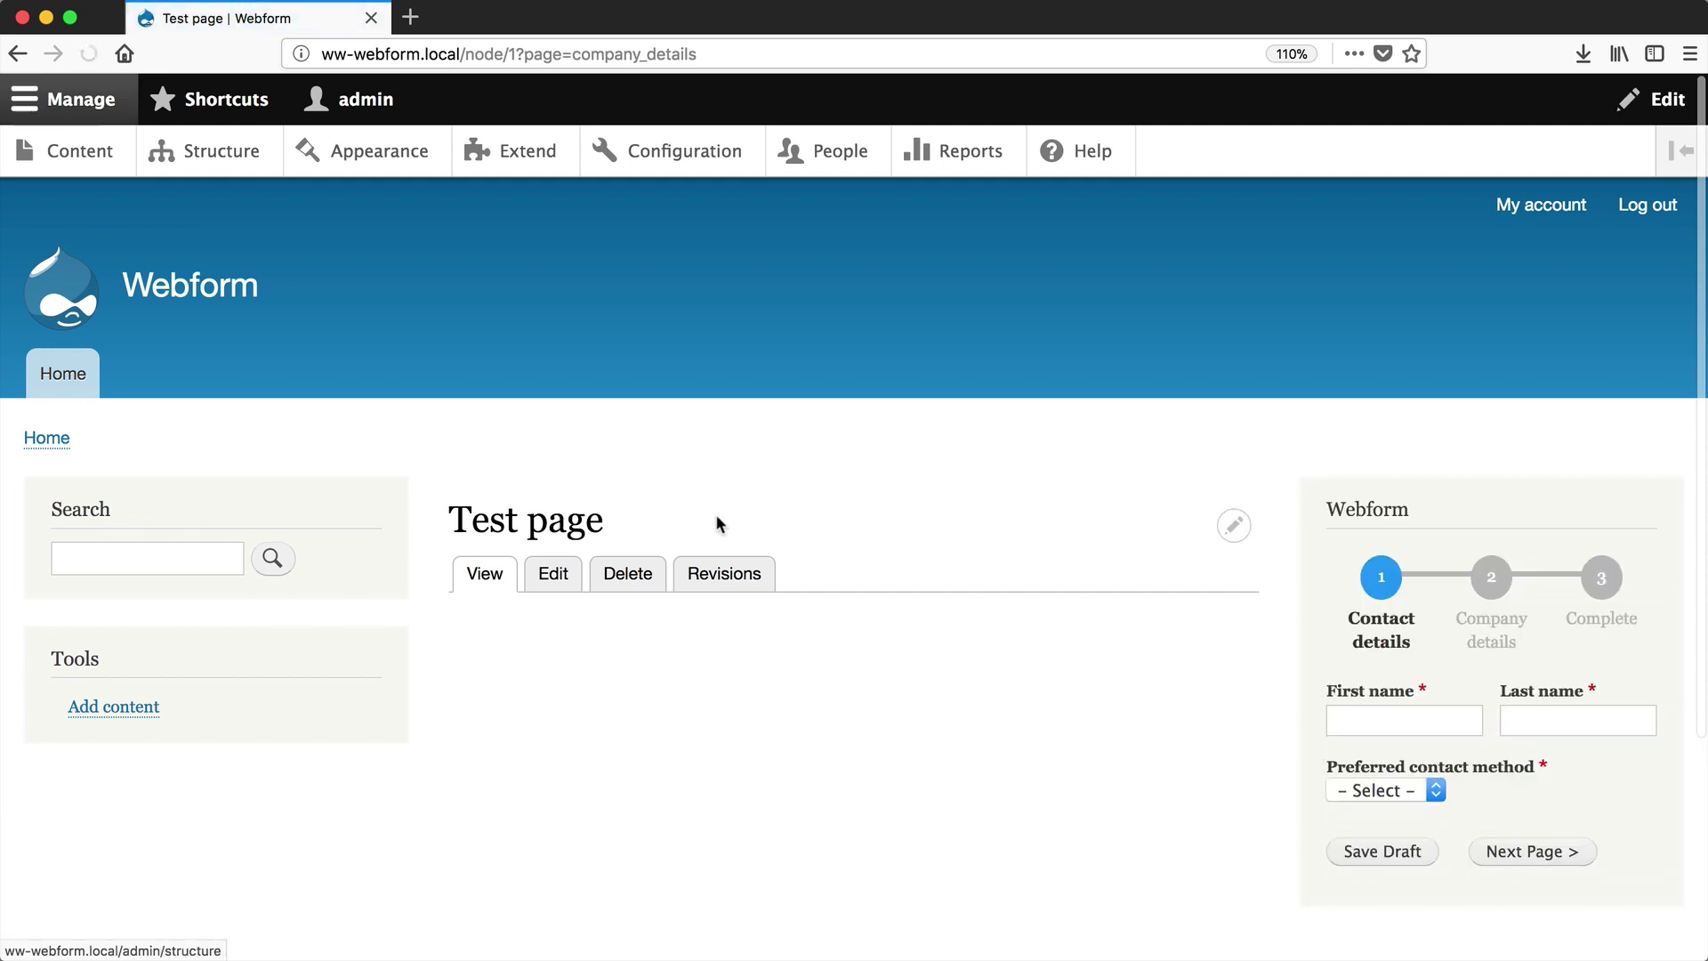
{"action": "left_click", "coordinate": [1343, 722]}
{"action": "type", "text": "AOEEOU"}
{"action": "left_click", "coordinate": [1510, 722]}
{"action": "type", "text": "AOEU"}
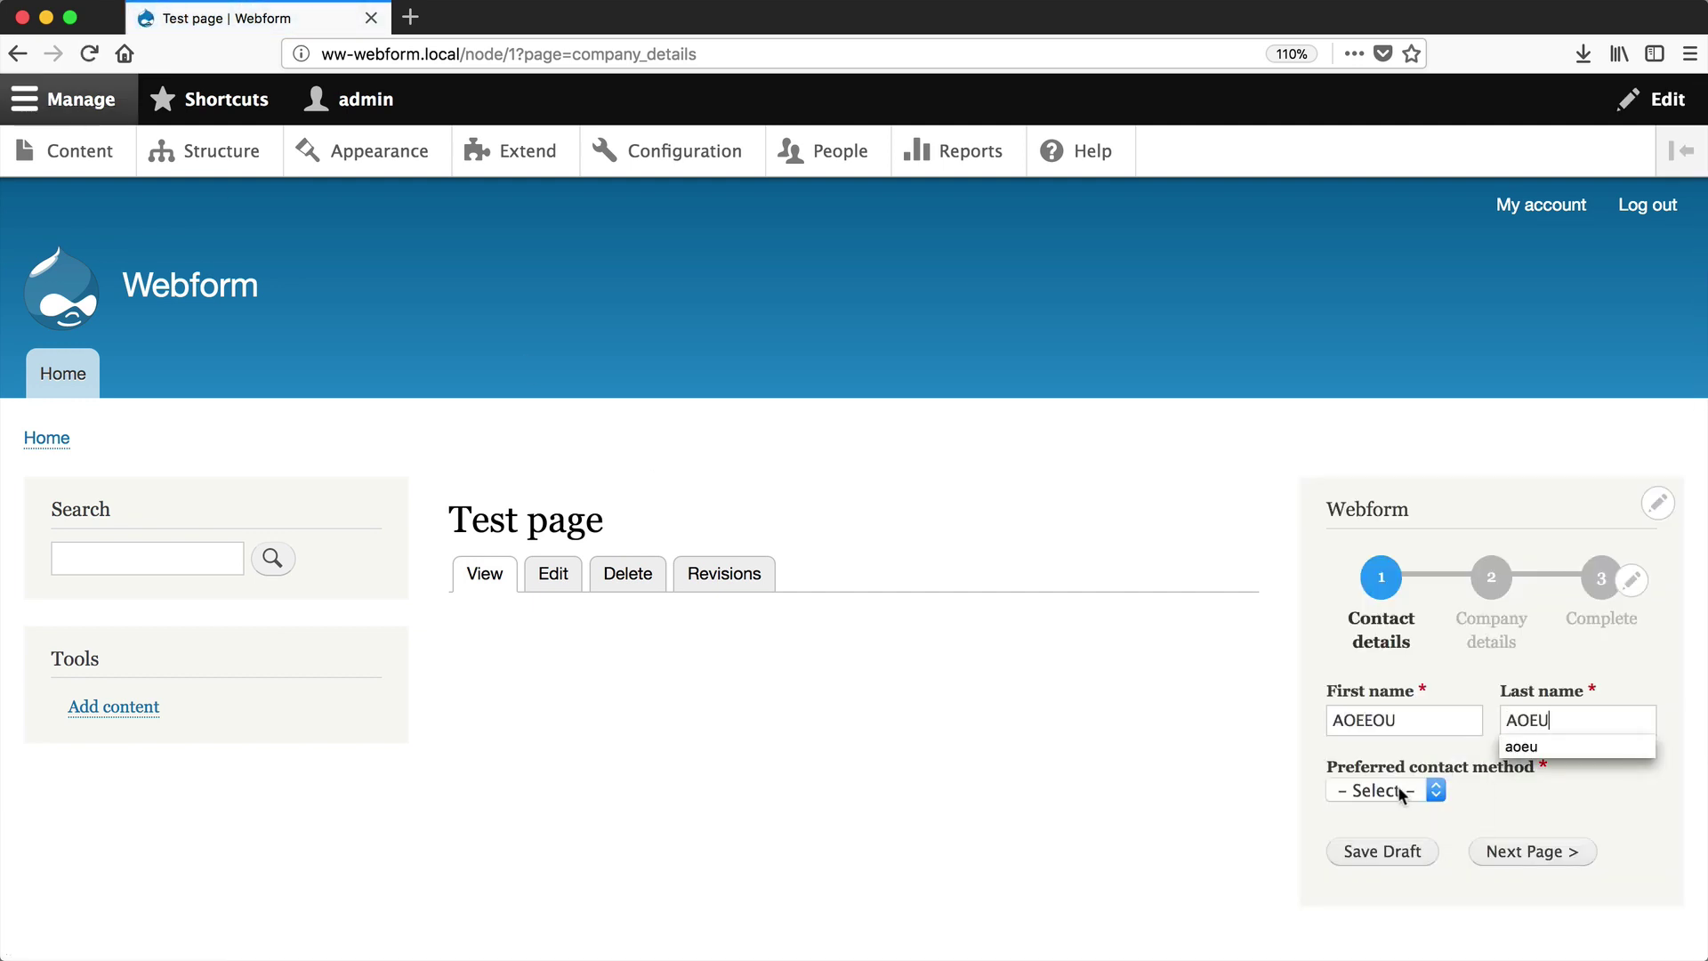
{"action": "left_click", "coordinate": [1401, 793]}
{"action": "left_click", "coordinate": [1378, 852]}
{"action": "type", "text": "23234"}
{"action": "scroll", "coordinate": [1370, 827], "scroll_direction": "down", "scroll_amount": 2}
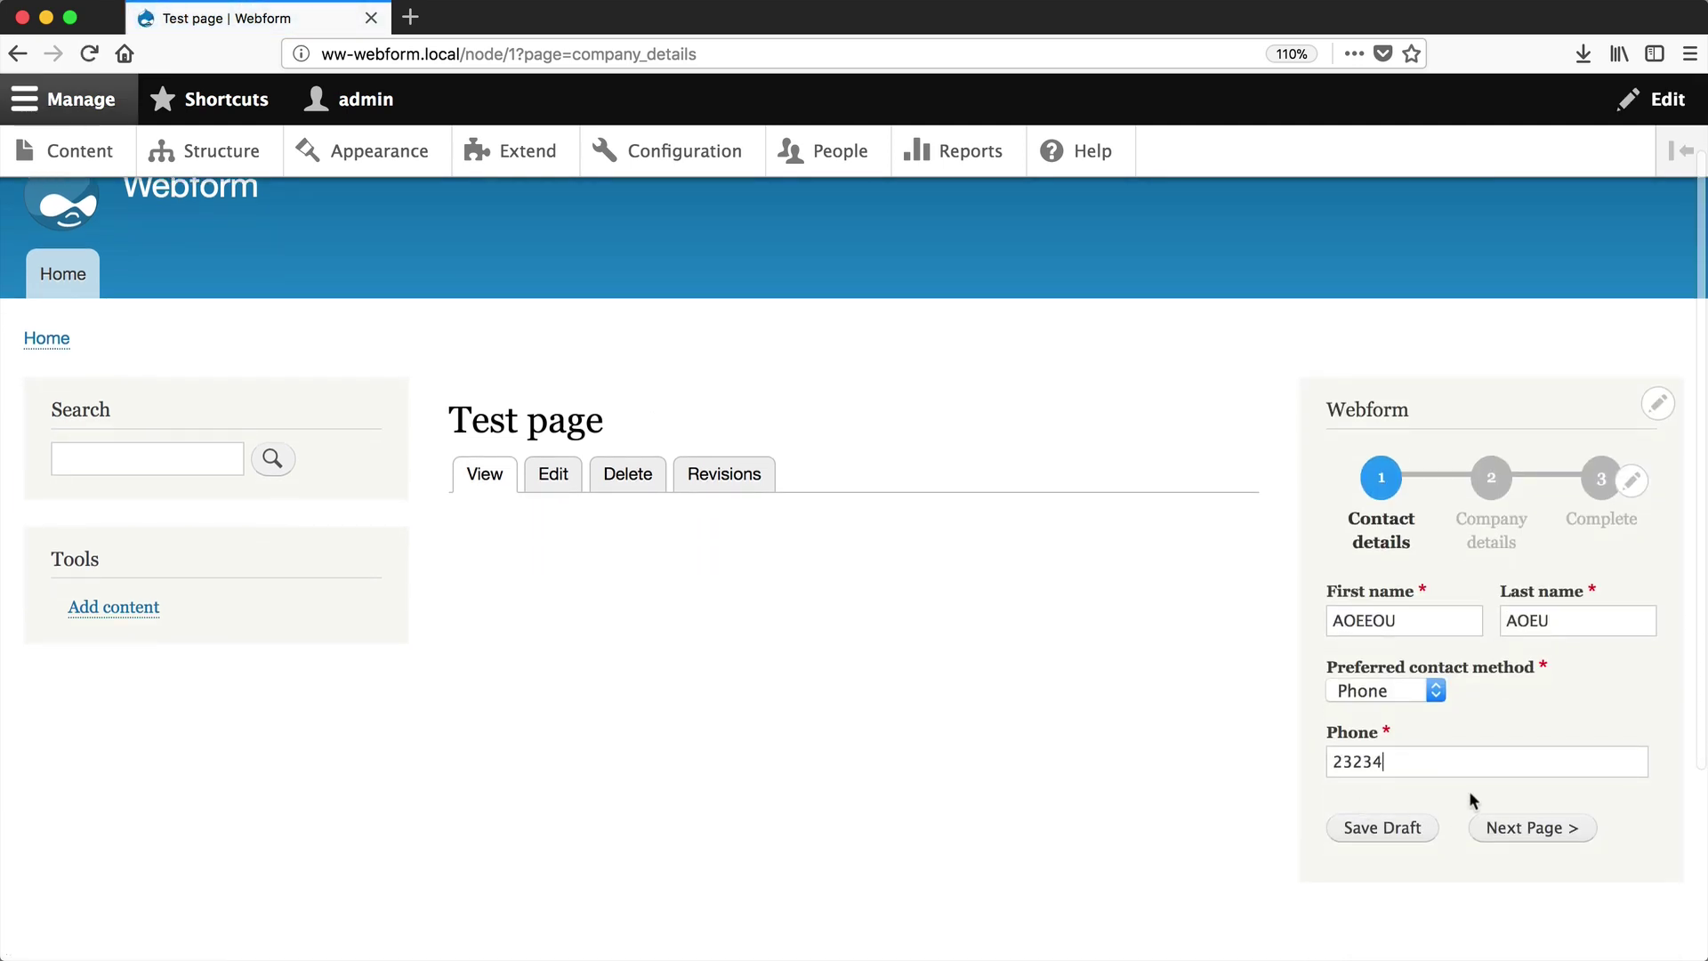
{"action": "left_click", "coordinate": [1527, 826]}
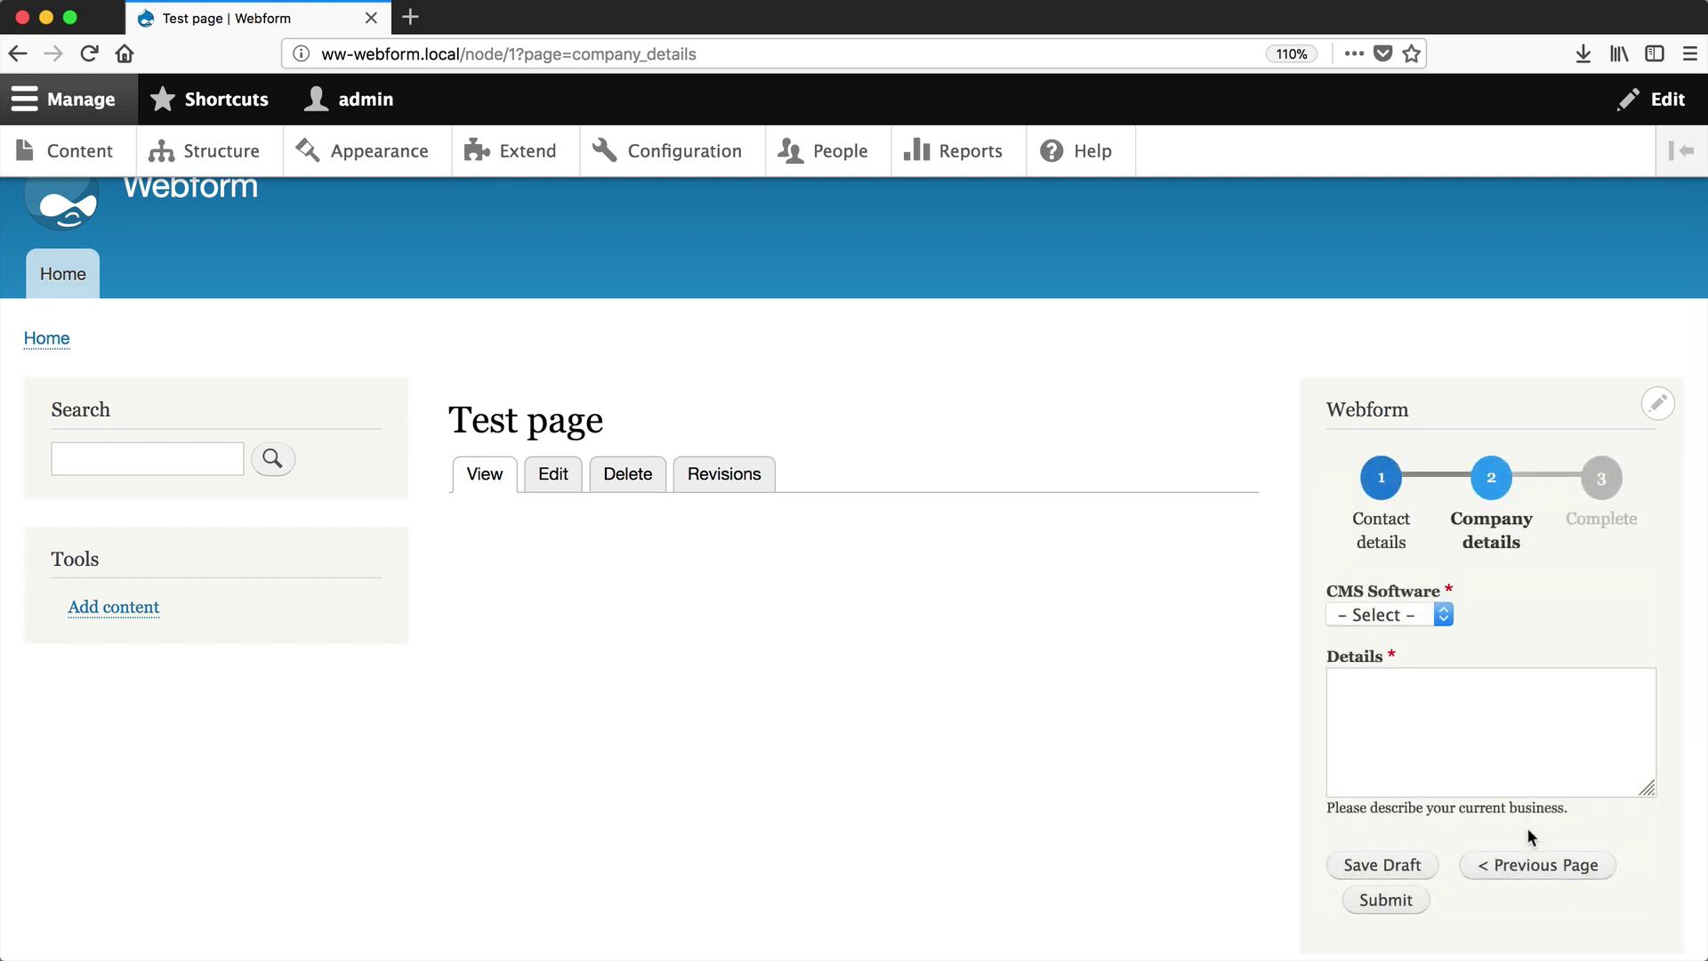
Step: Choose Drupal as CMS Software, enter Details, submit, and return to the Test page
{"action": "left_click", "coordinate": [1441, 614]}
{"action": "left_click", "coordinate": [1403, 637]}
{"action": "key", "text": "Tab"}
{"action": "type", "text": "AOEEOUUE"}
{"action": "left_click", "coordinate": [1386, 899]}
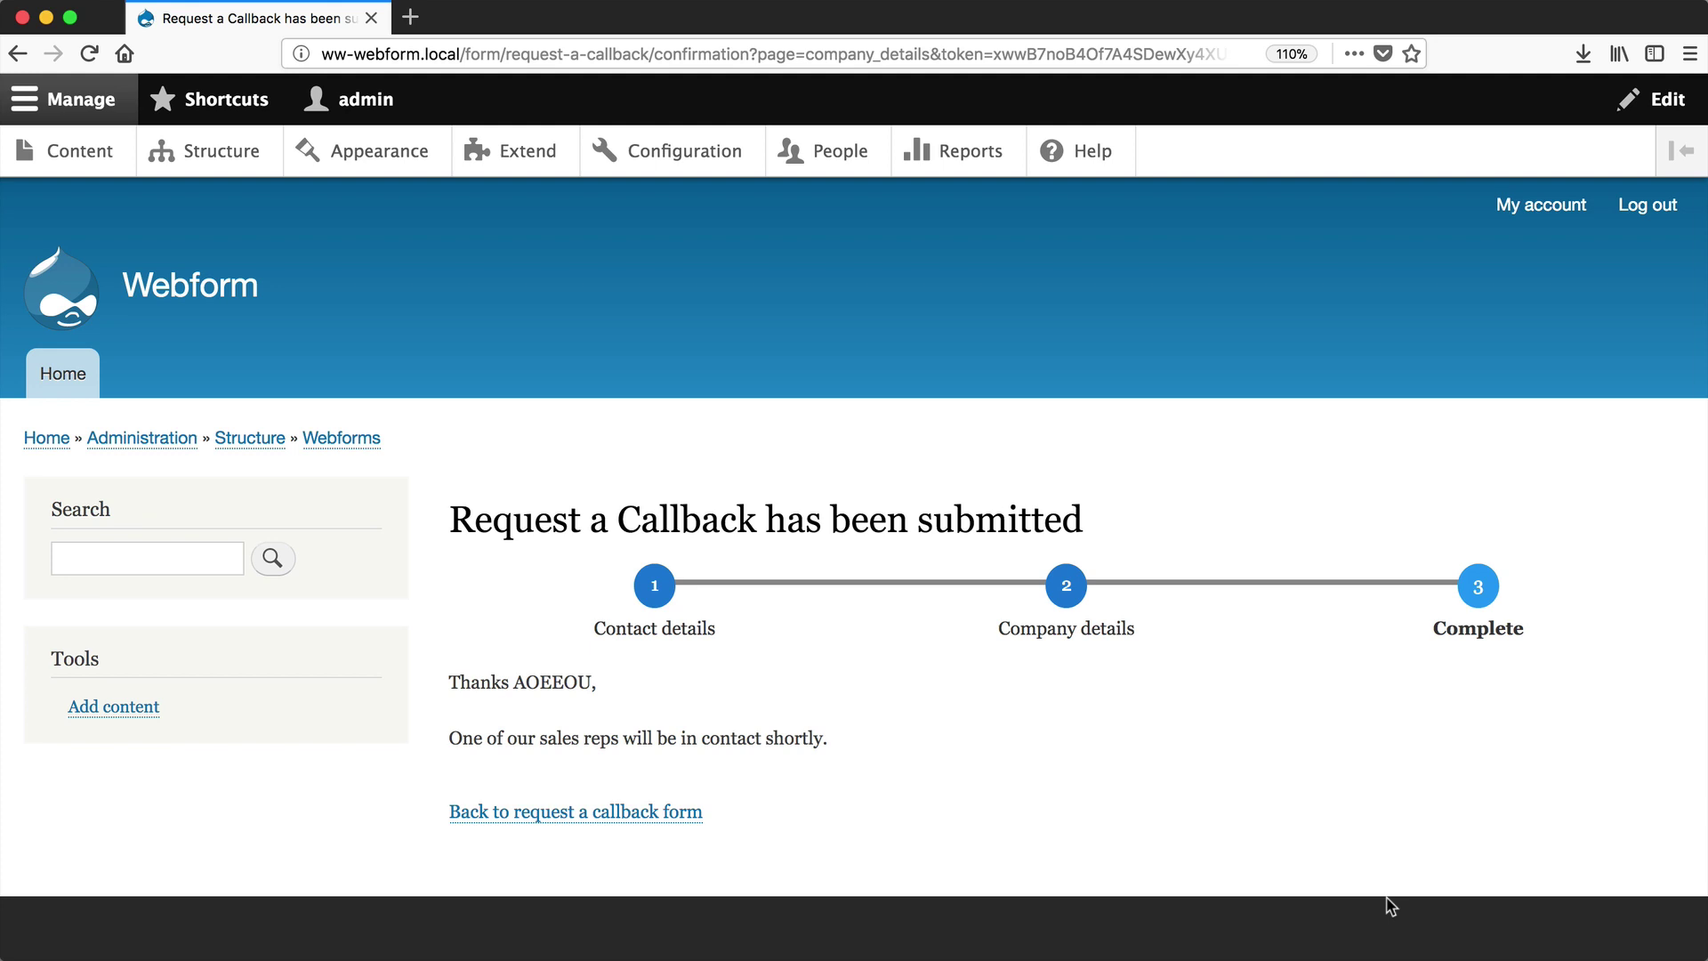
{"action": "key", "text": "super+bracketleft"}
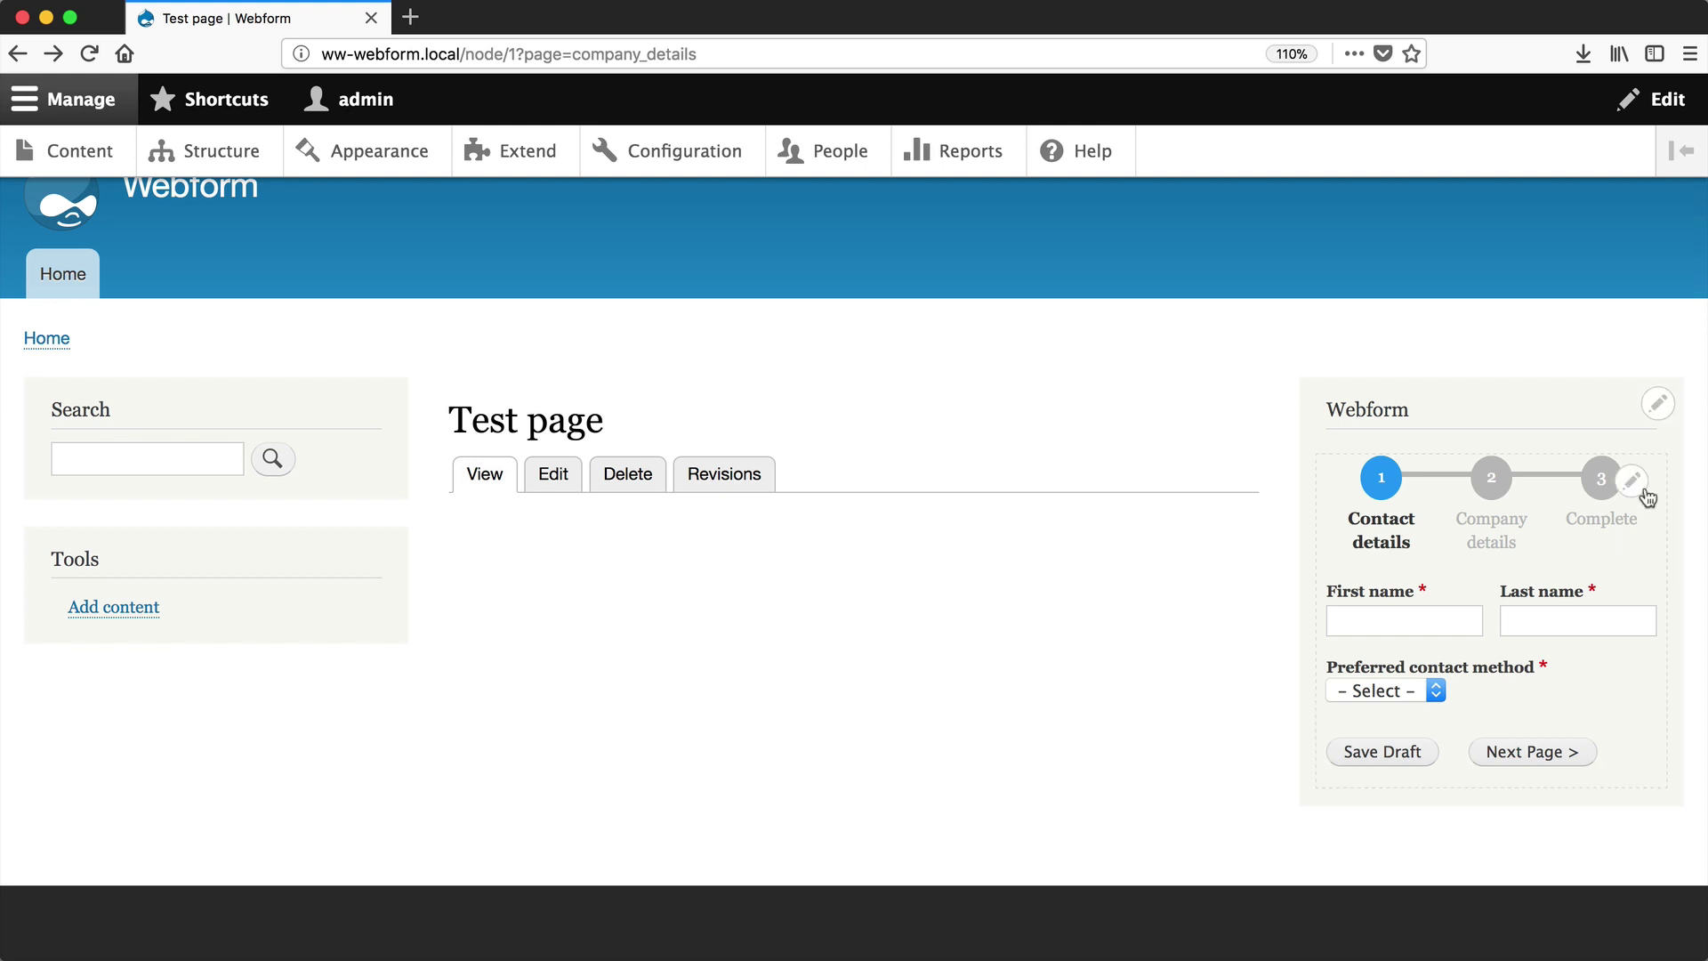
Step: Set the webform's confirmation type to Inline on the Settings Confirmation tab and save
{"action": "left_click", "coordinate": [1641, 485]}
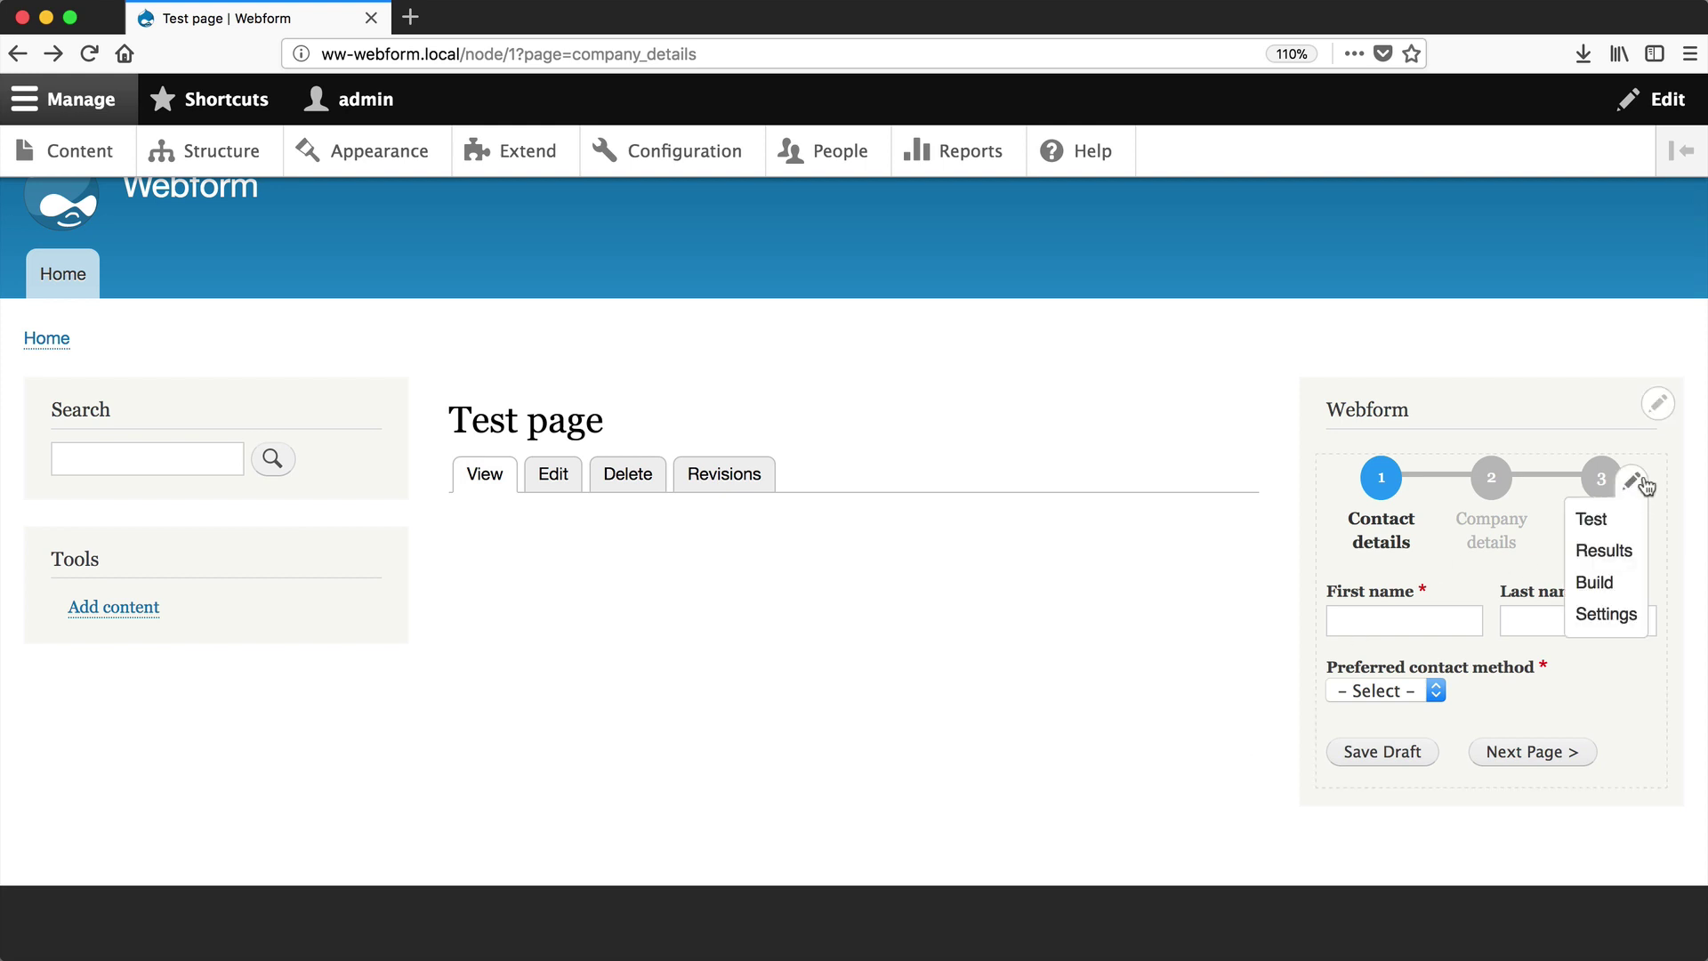
{"action": "left_click", "coordinate": [1614, 614]}
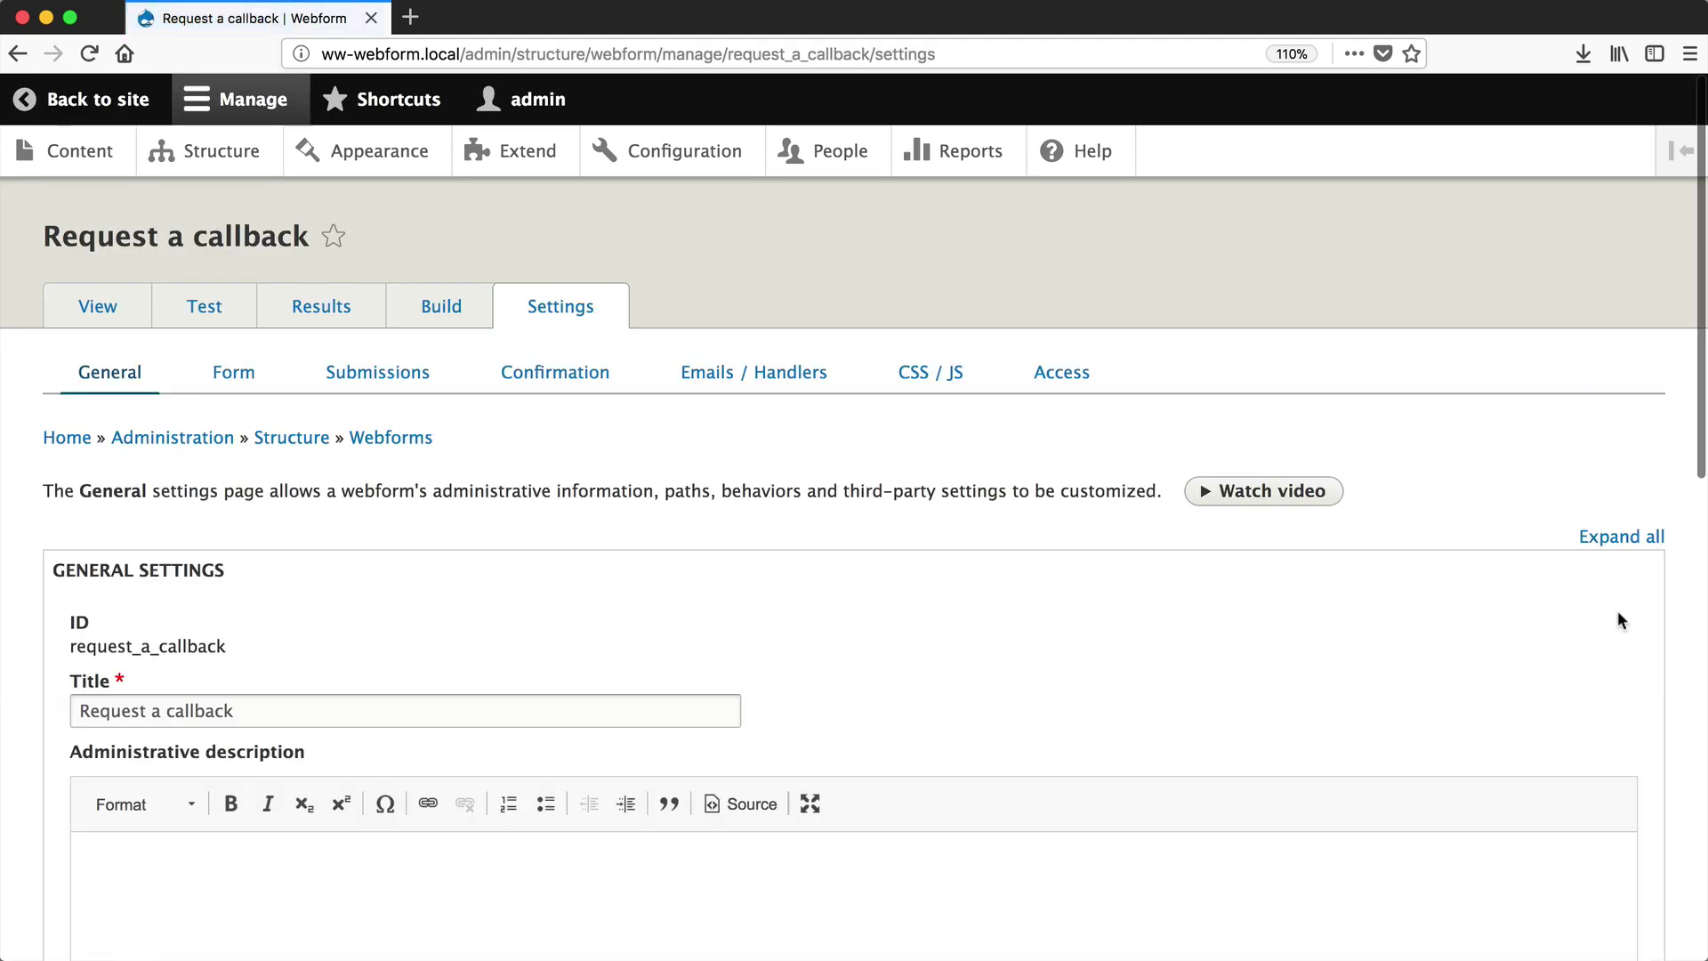
{"action": "left_click", "coordinate": [539, 374]}
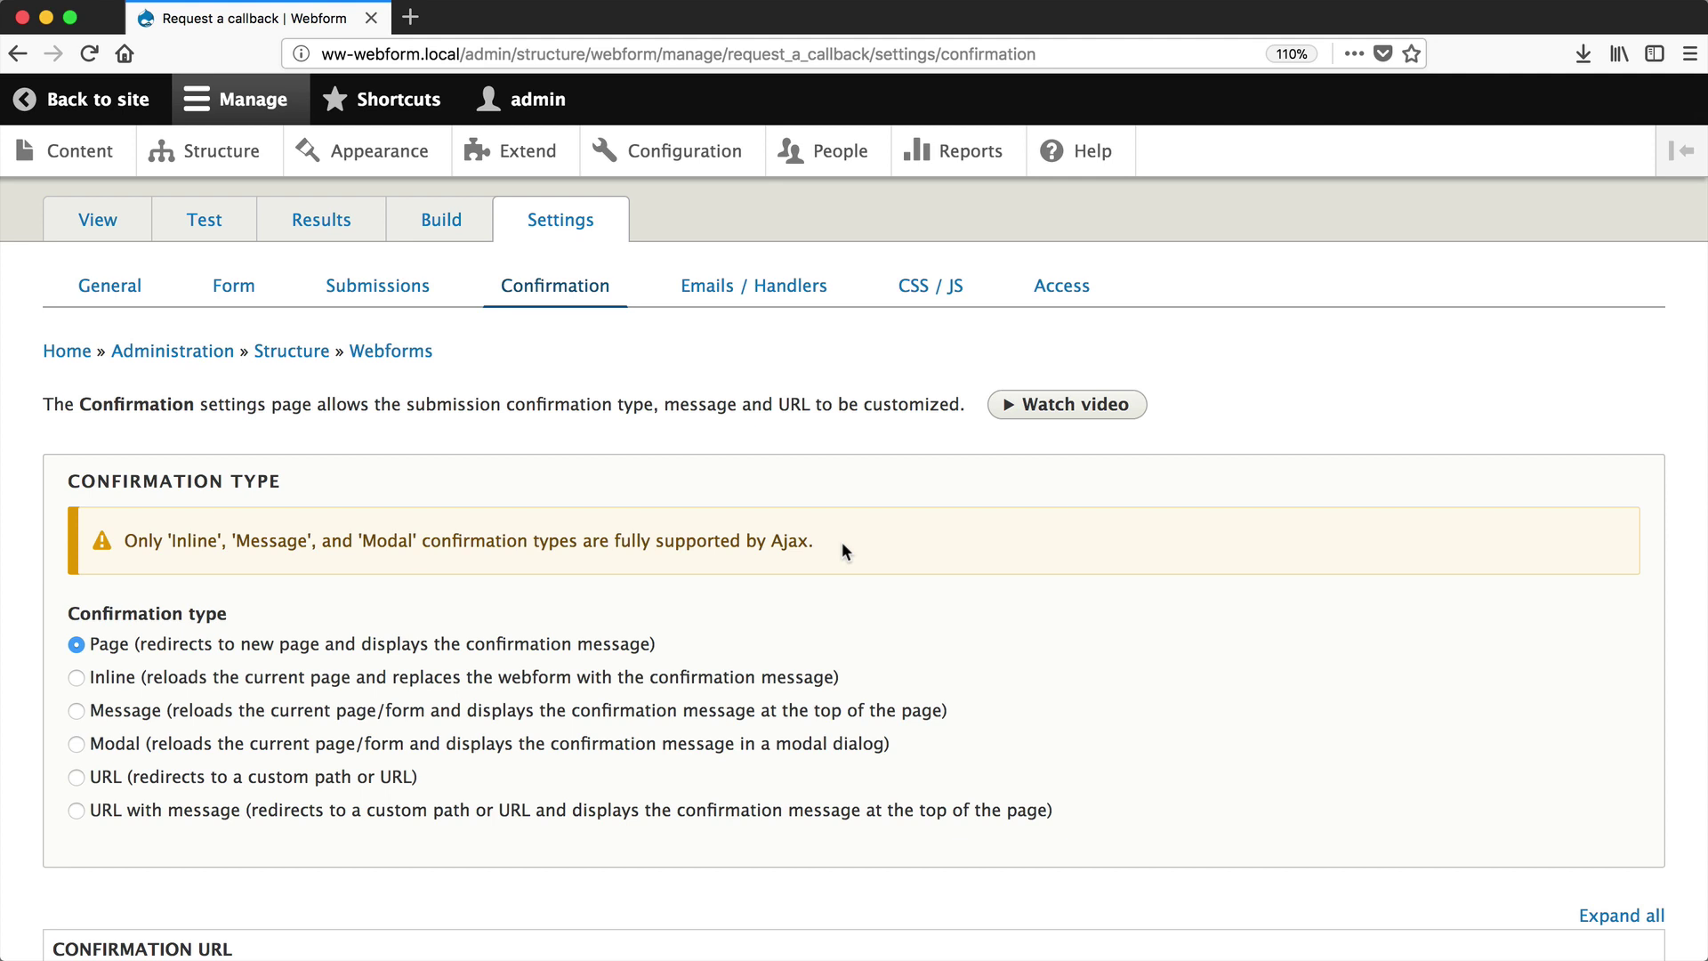
{"action": "left_click", "coordinate": [78, 680]}
{"action": "scroll", "coordinate": [113, 585], "scroll_direction": "down", "scroll_amount": 10}
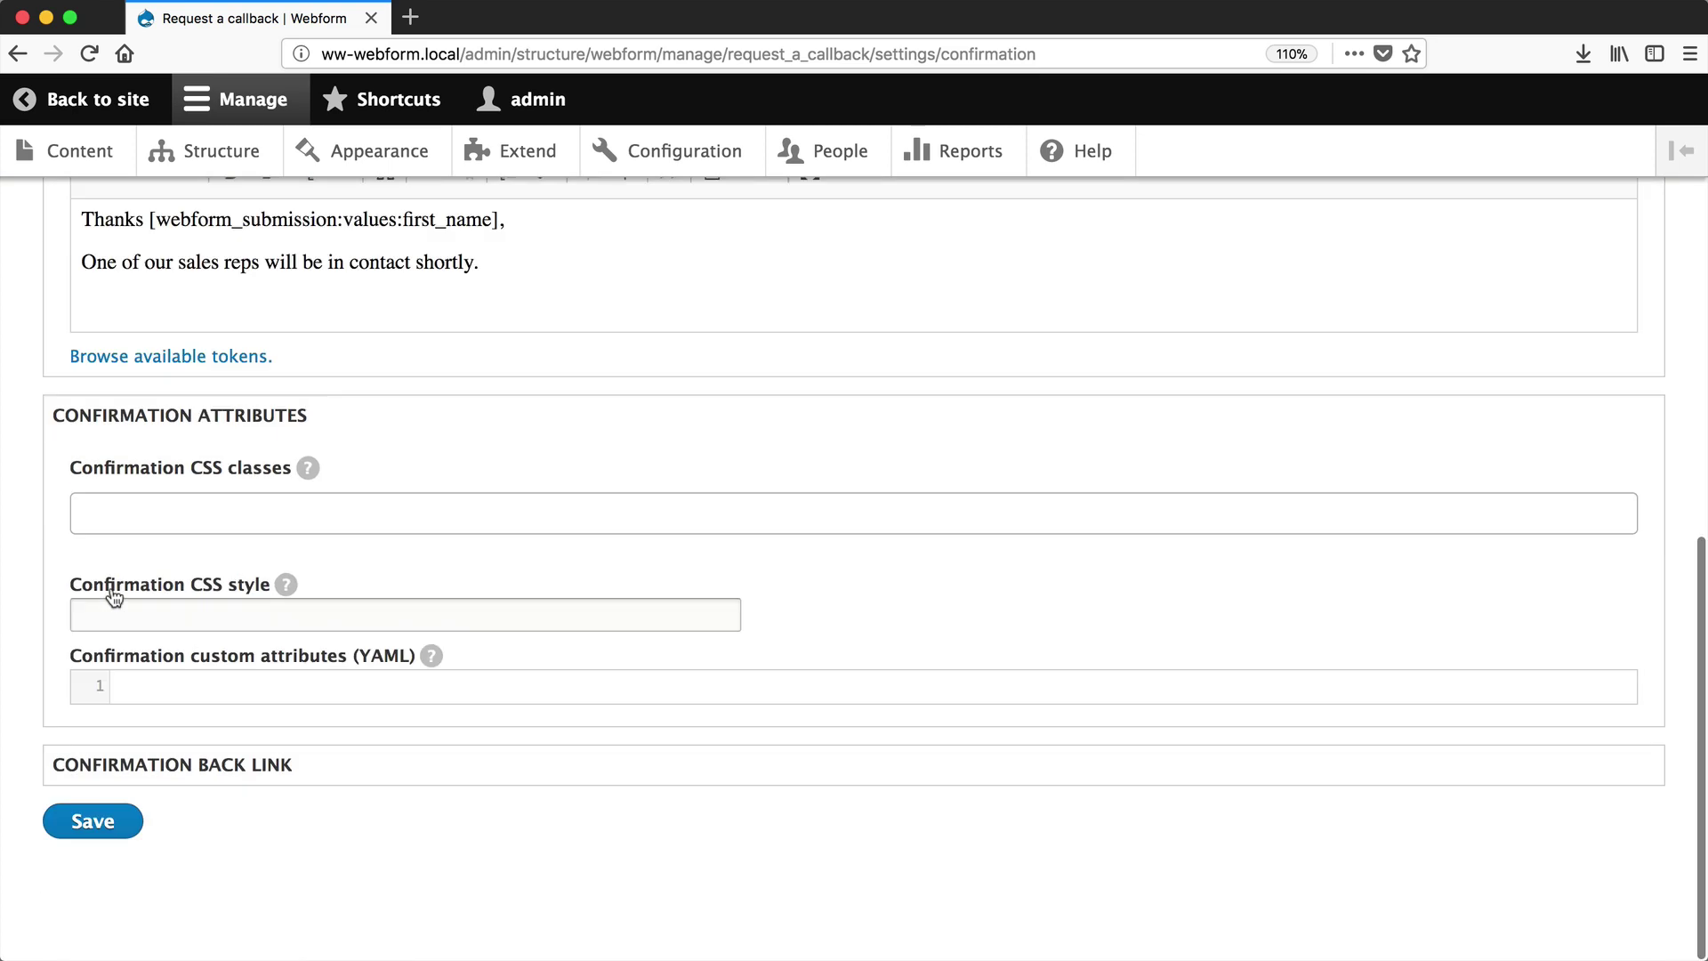
{"action": "left_click", "coordinate": [100, 824]}
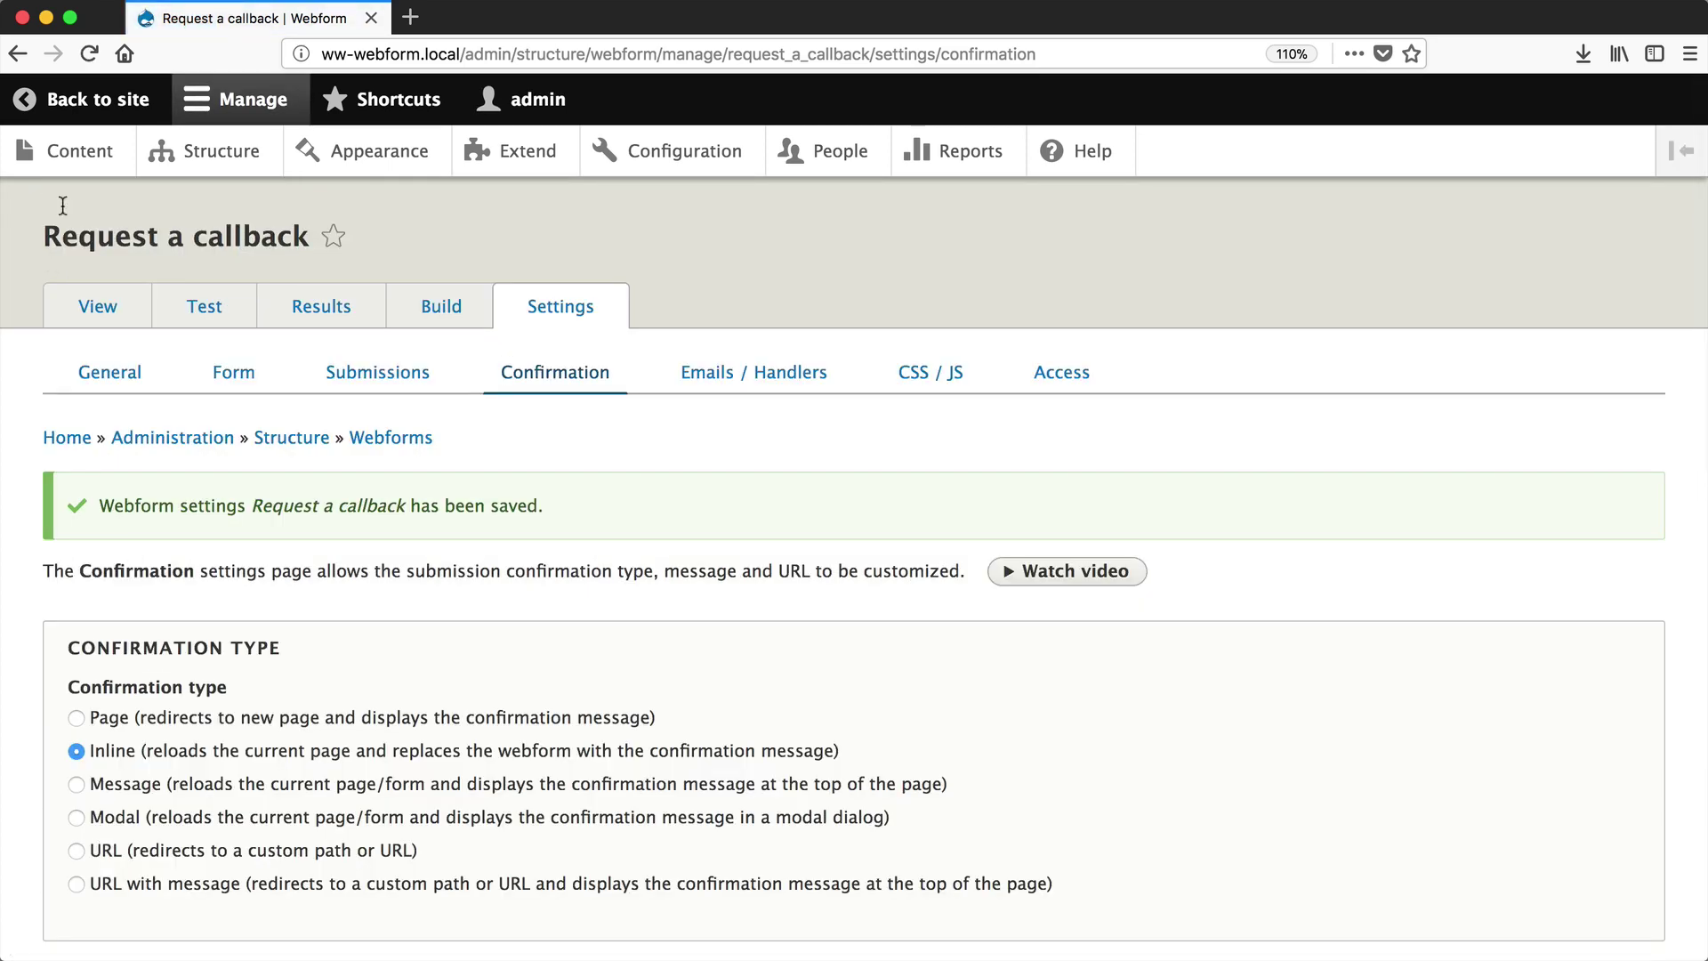
Step: Back on the Test page, enter test names, Phone contact and a test number, then go to the next page
{"action": "left_click", "coordinate": [93, 99]}
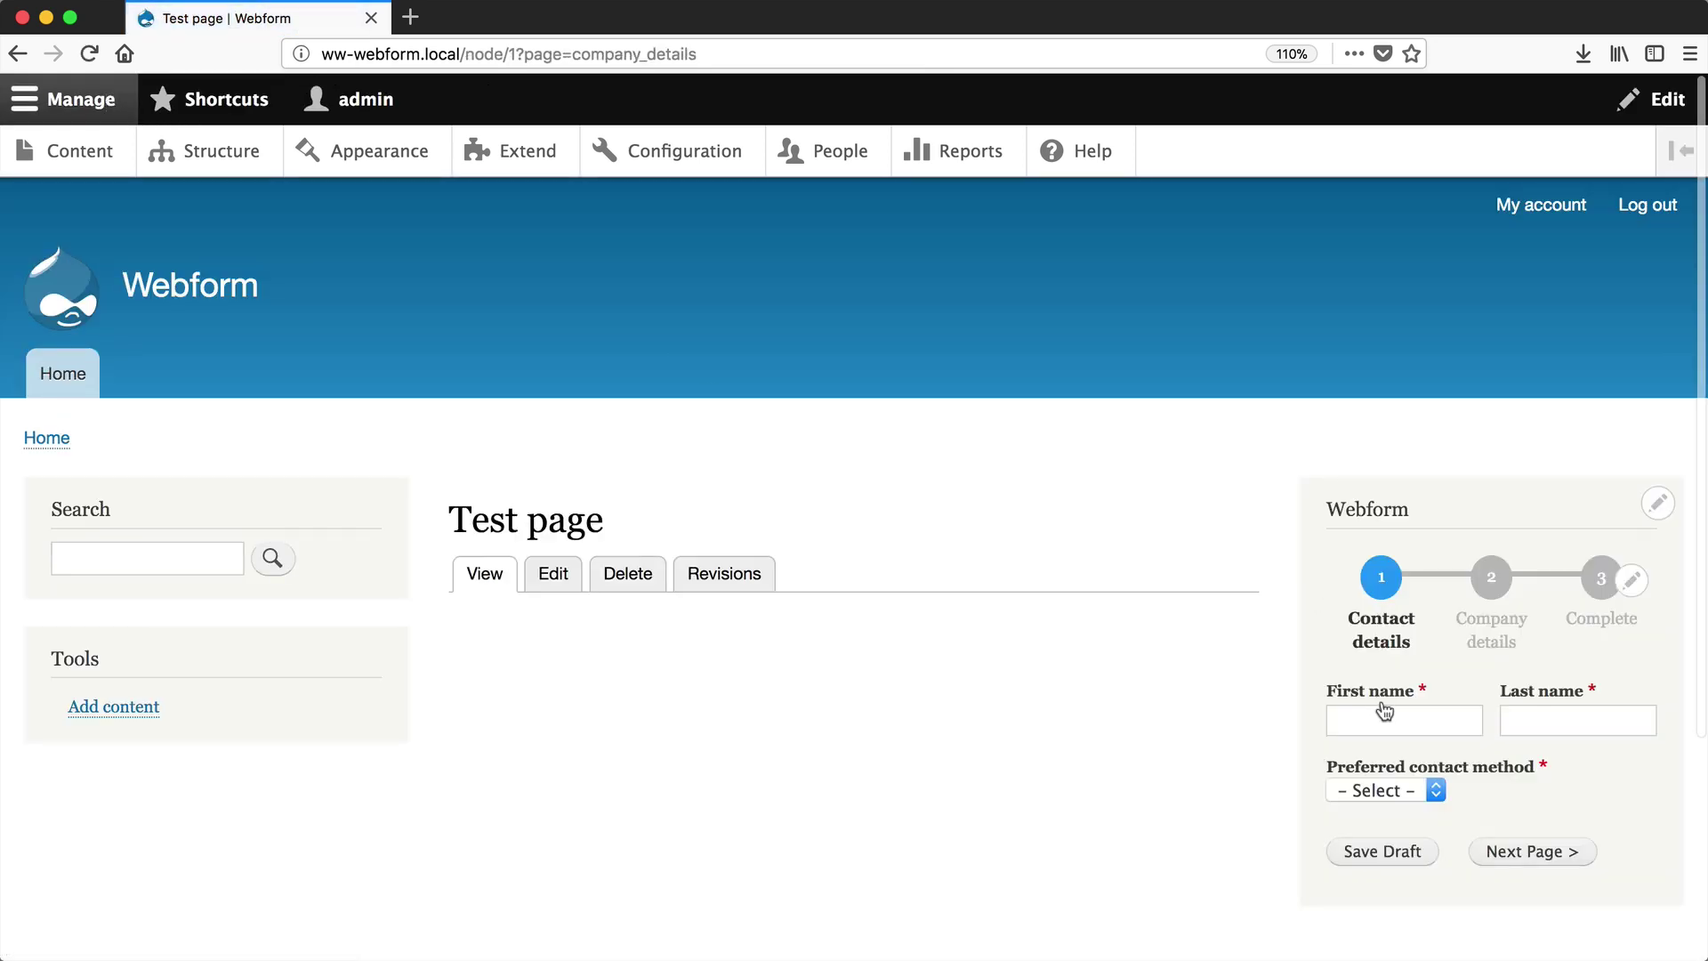
{"action": "left_click", "coordinate": [1382, 719]}
{"action": "type", "text": "AOEUOE"}
{"action": "key", "text": "Tab"}
{"action": "type", "text": "OEUAEOU"}
{"action": "left_click", "coordinate": [1399, 788]}
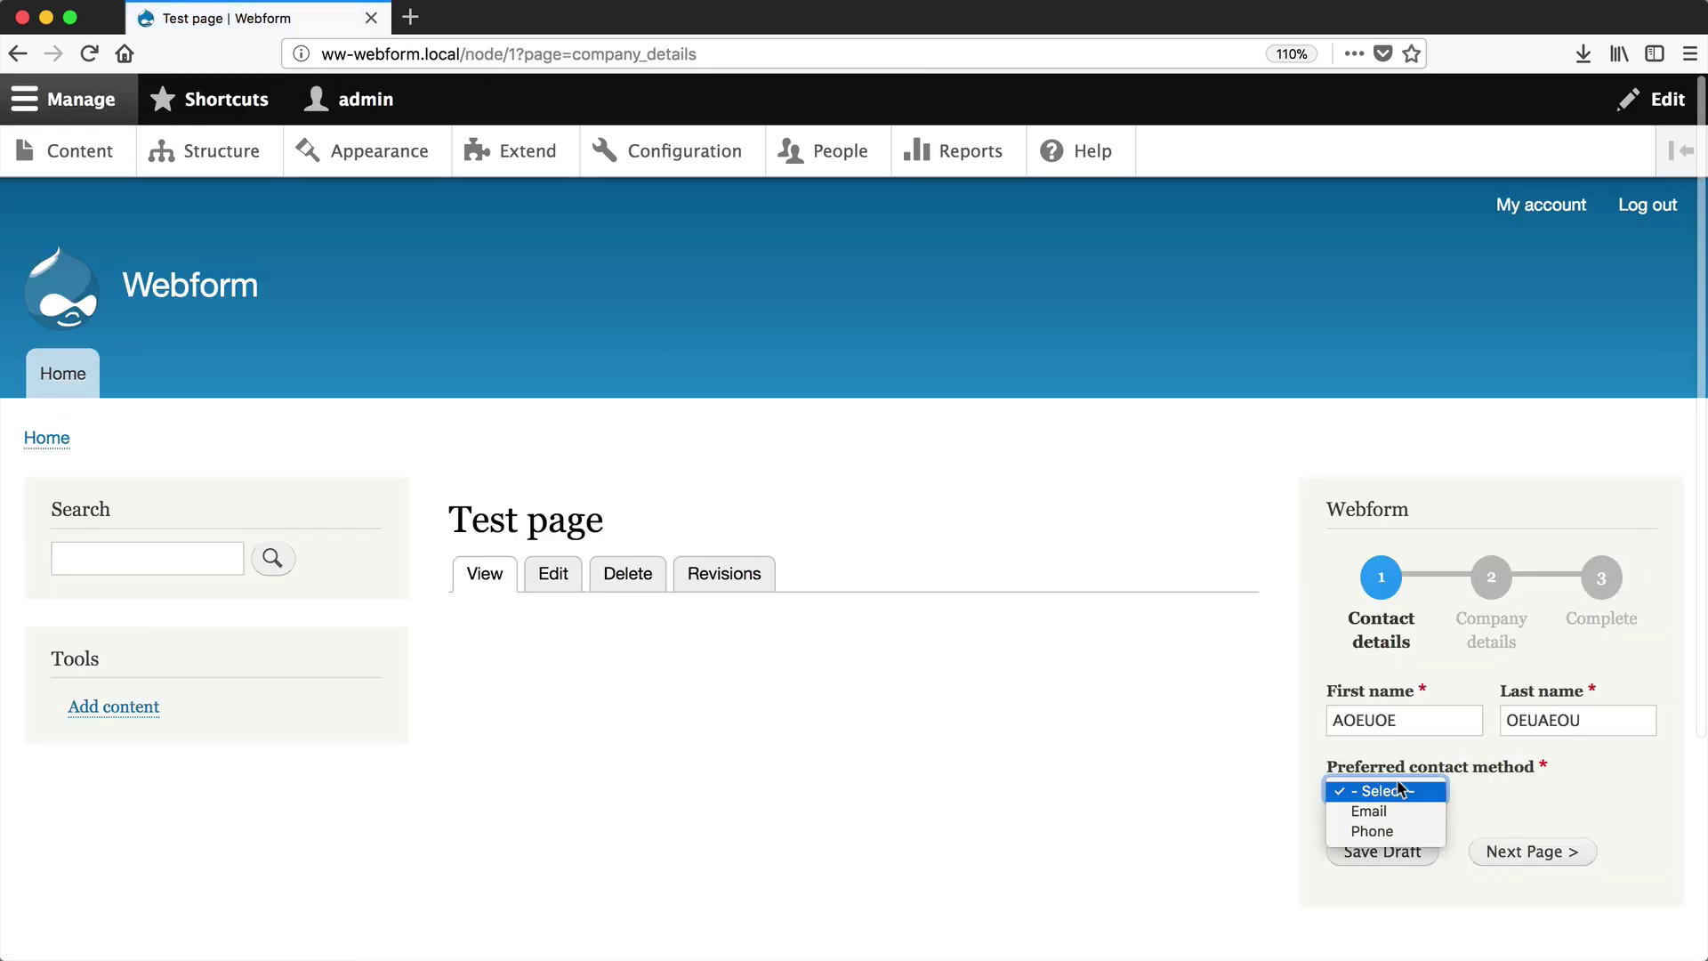
{"action": "left_click", "coordinate": [1373, 831]}
{"action": "left_click", "coordinate": [1379, 849]}
{"action": "type", "text": "23434"}
{"action": "left_click", "coordinate": [1523, 927]}
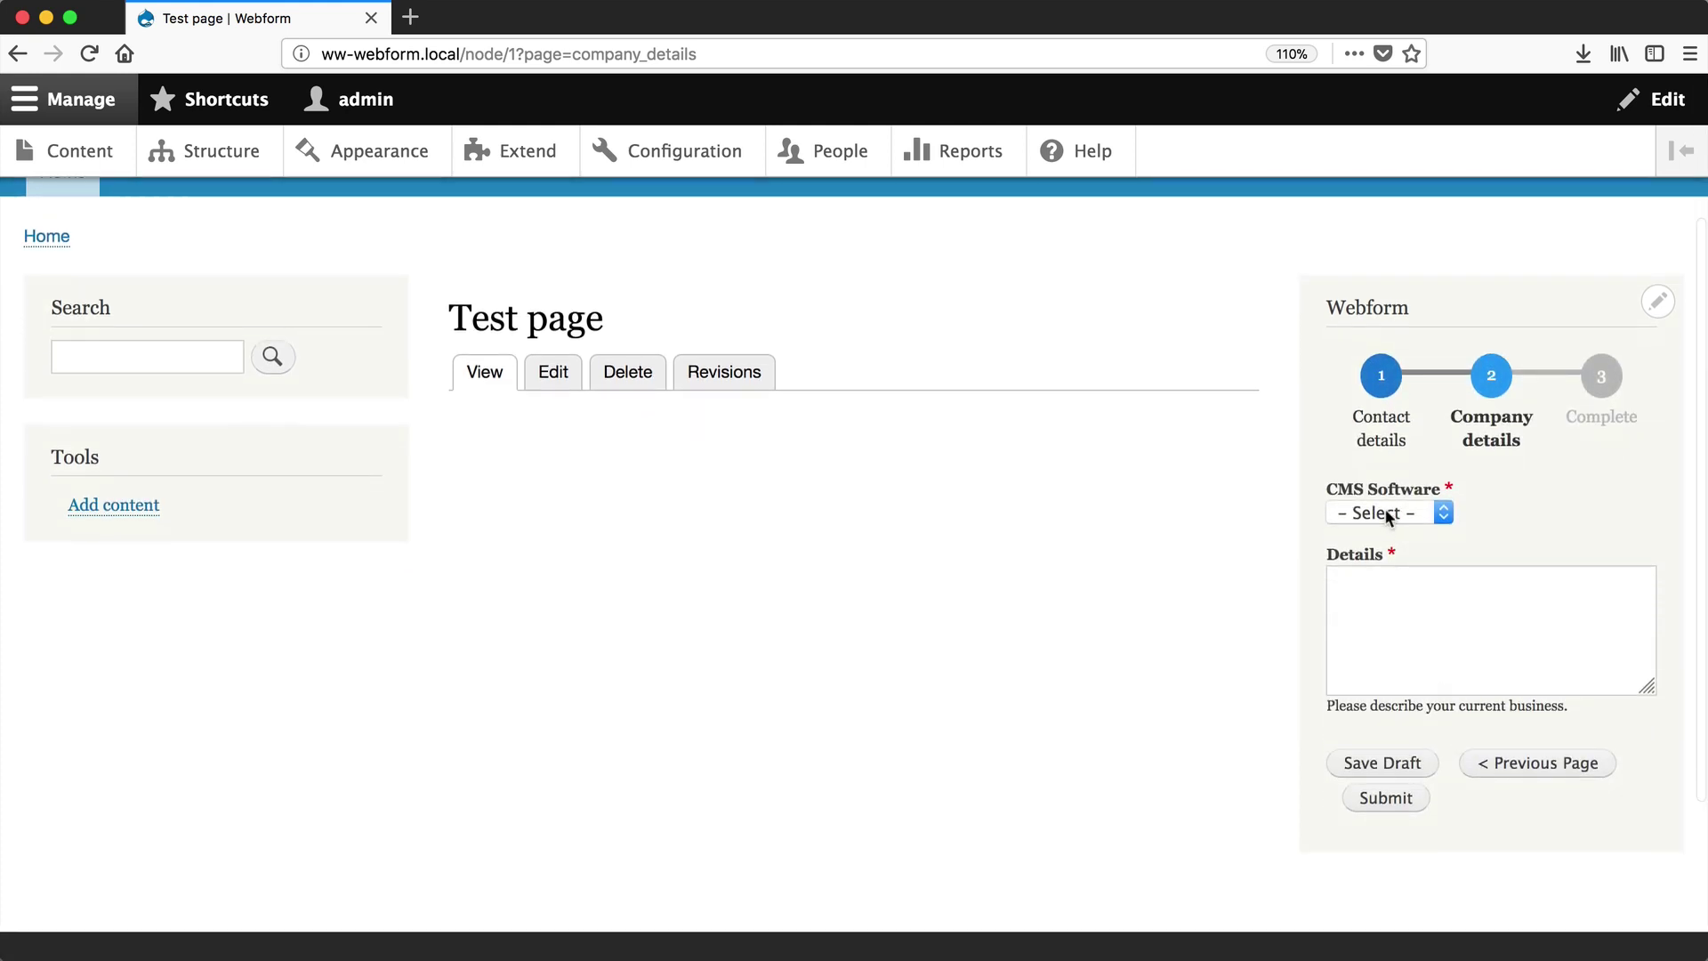
Step: Choose Drupal as CMS Software, enter business details, and submit for the inline thank-you
{"action": "left_click", "coordinate": [1384, 513]}
{"action": "left_click", "coordinate": [1389, 534]}
{"action": "left_click", "coordinate": [1382, 596]}
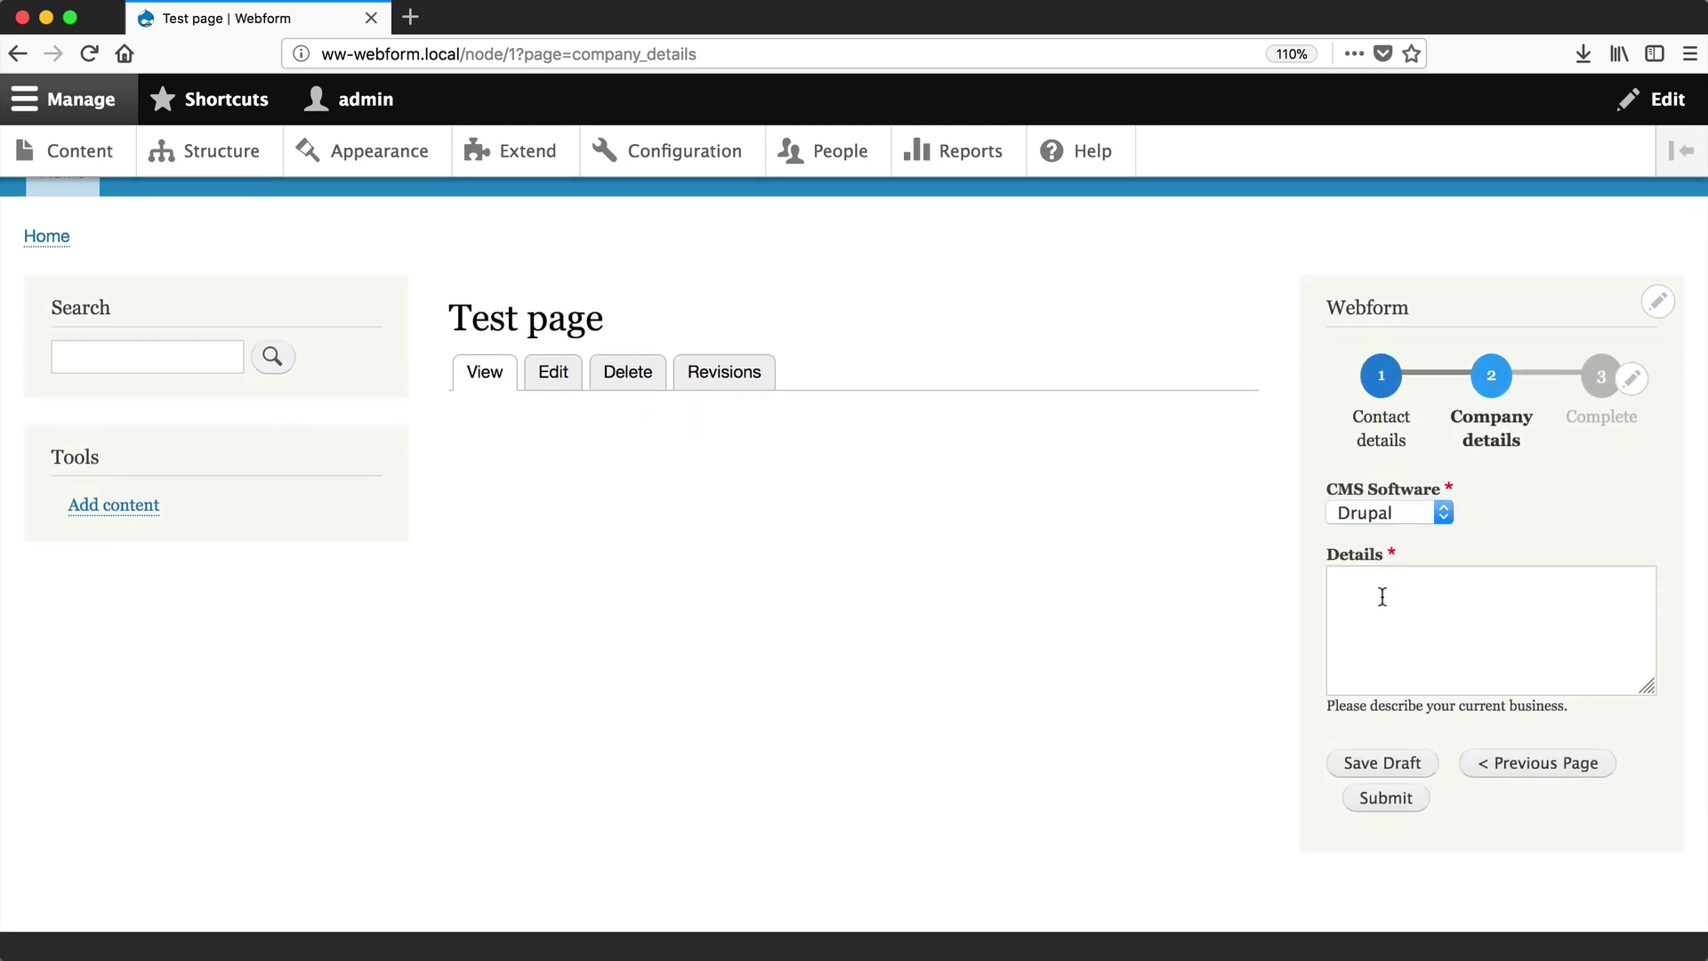
{"action": "type", "text": "OEEUOEU"}
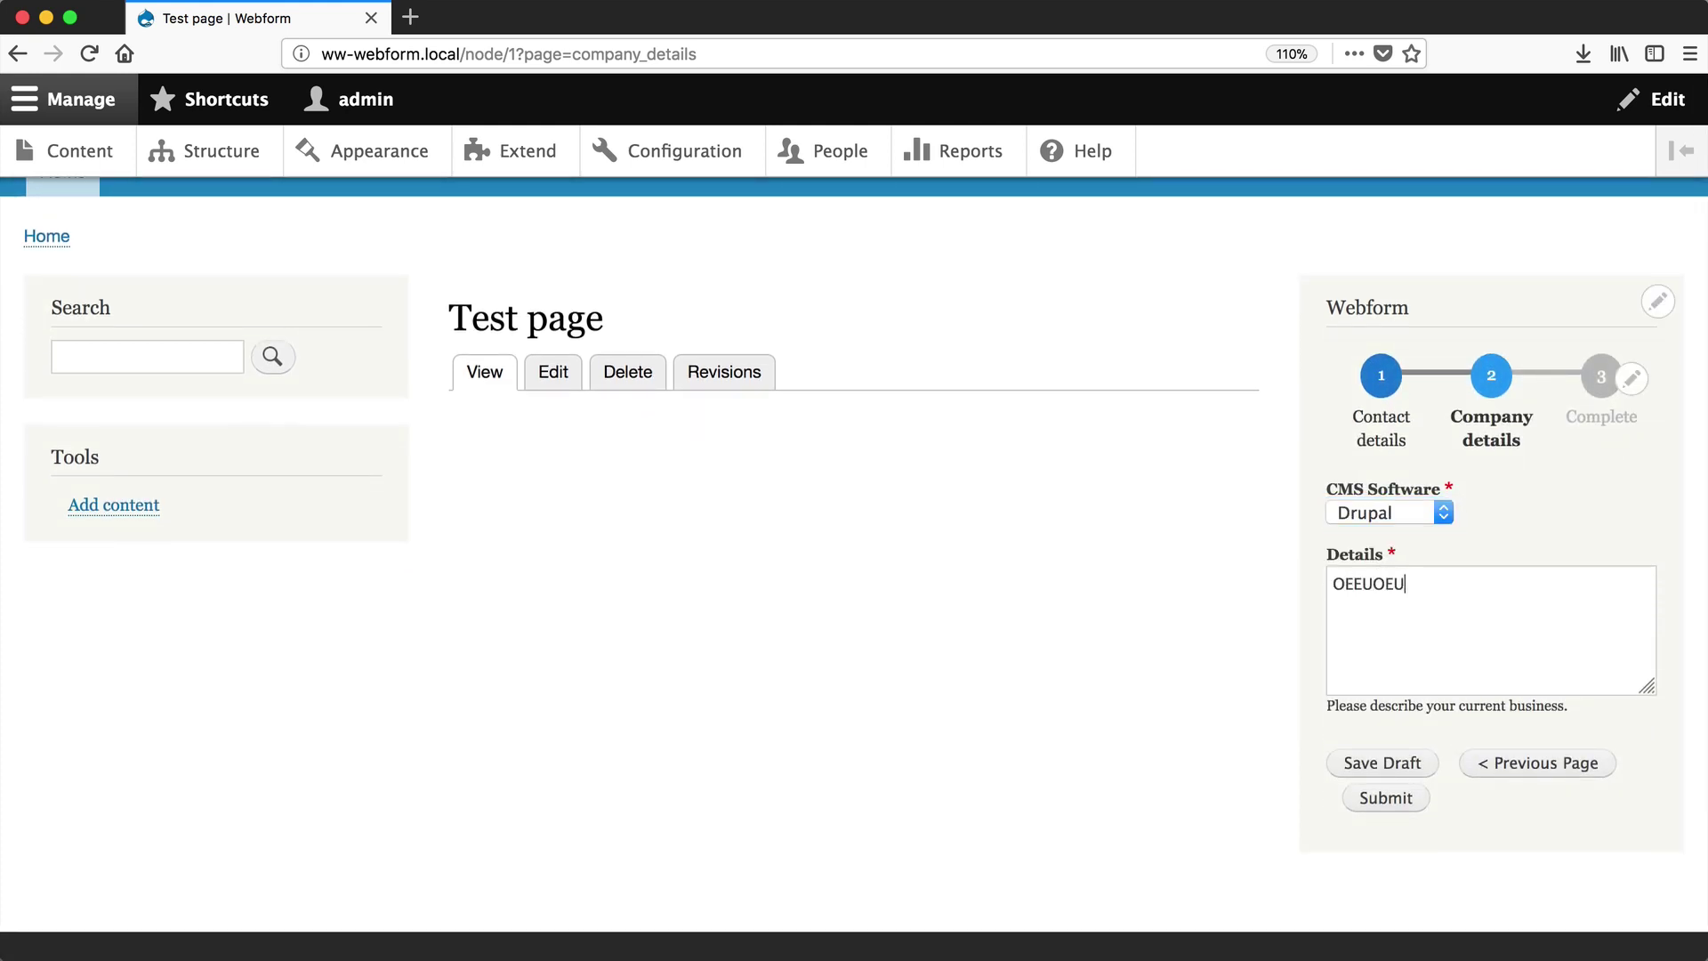
{"action": "left_click", "coordinate": [1386, 797]}
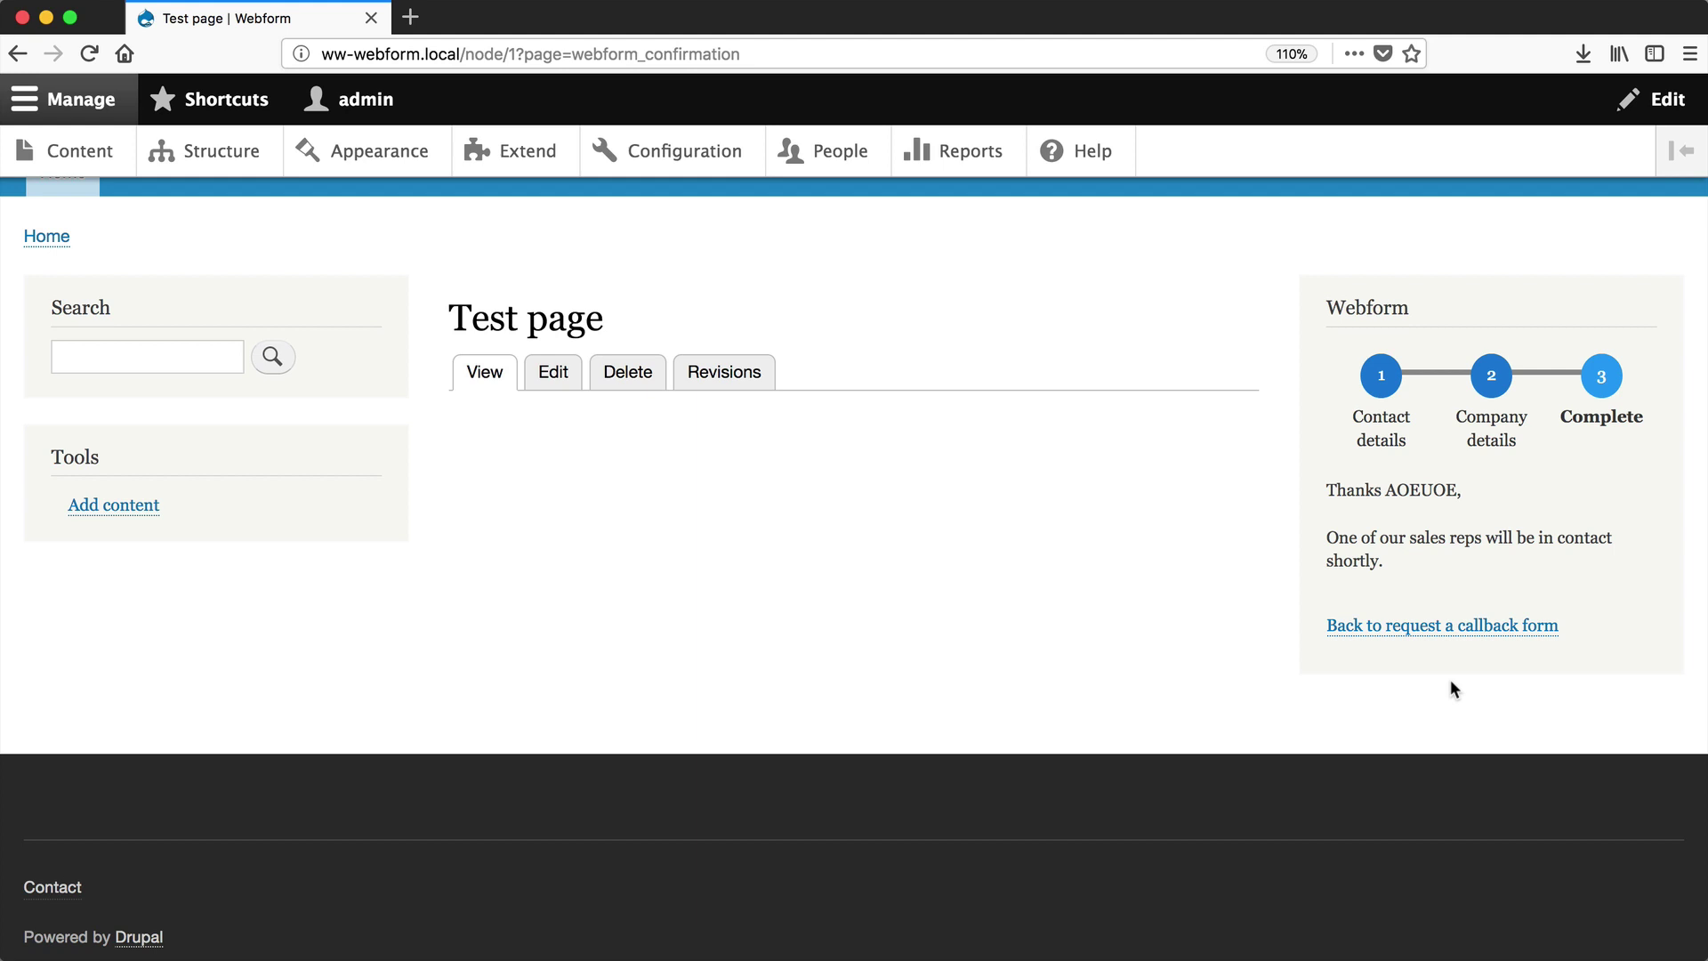
Step: Open the Request a callback submission results and its table Customize options
{"action": "left_click", "coordinate": [1450, 627]}
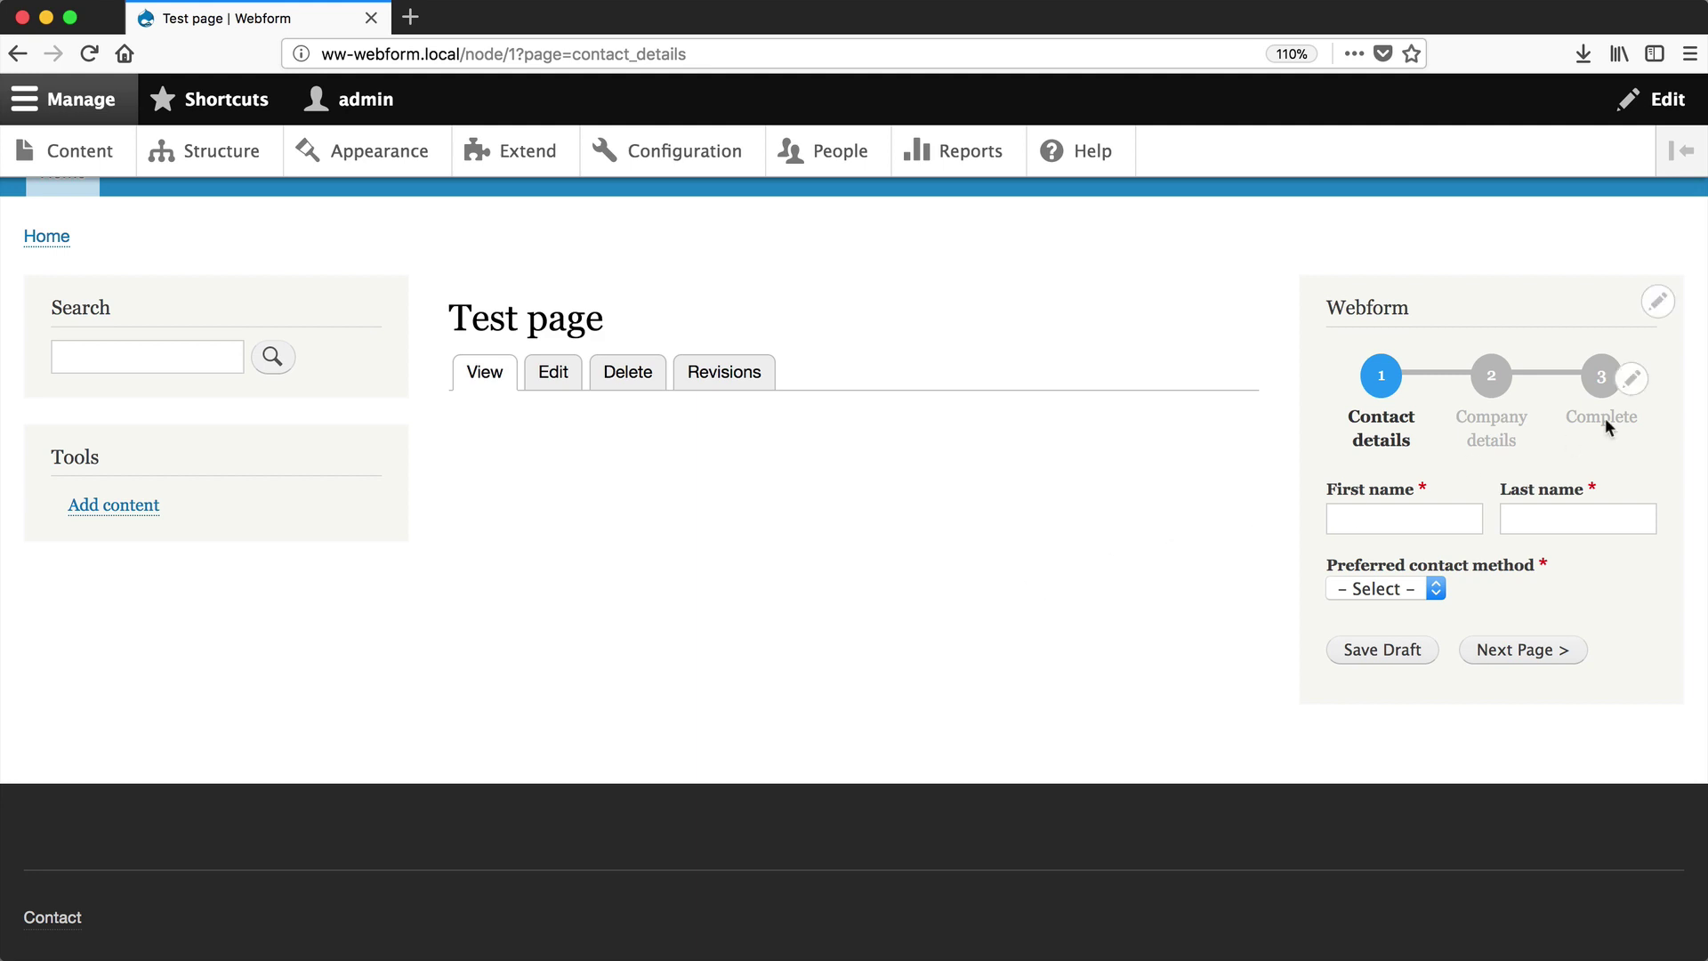
{"action": "left_click", "coordinate": [1633, 383]}
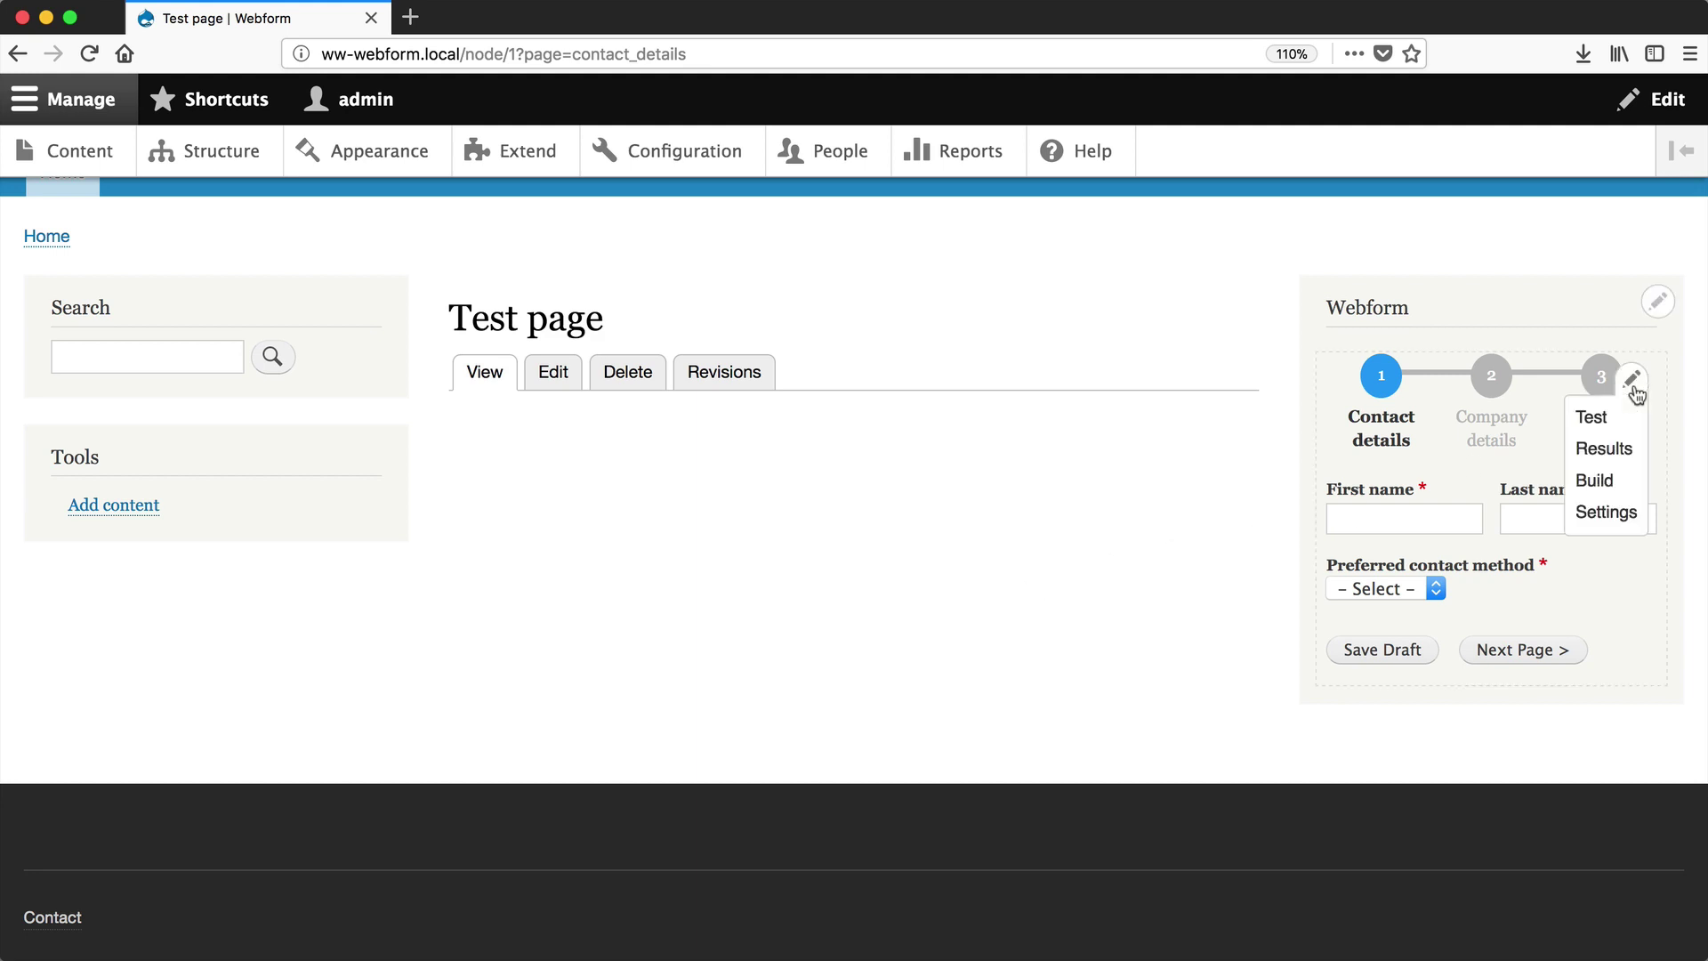
{"action": "left_click", "coordinate": [1620, 450]}
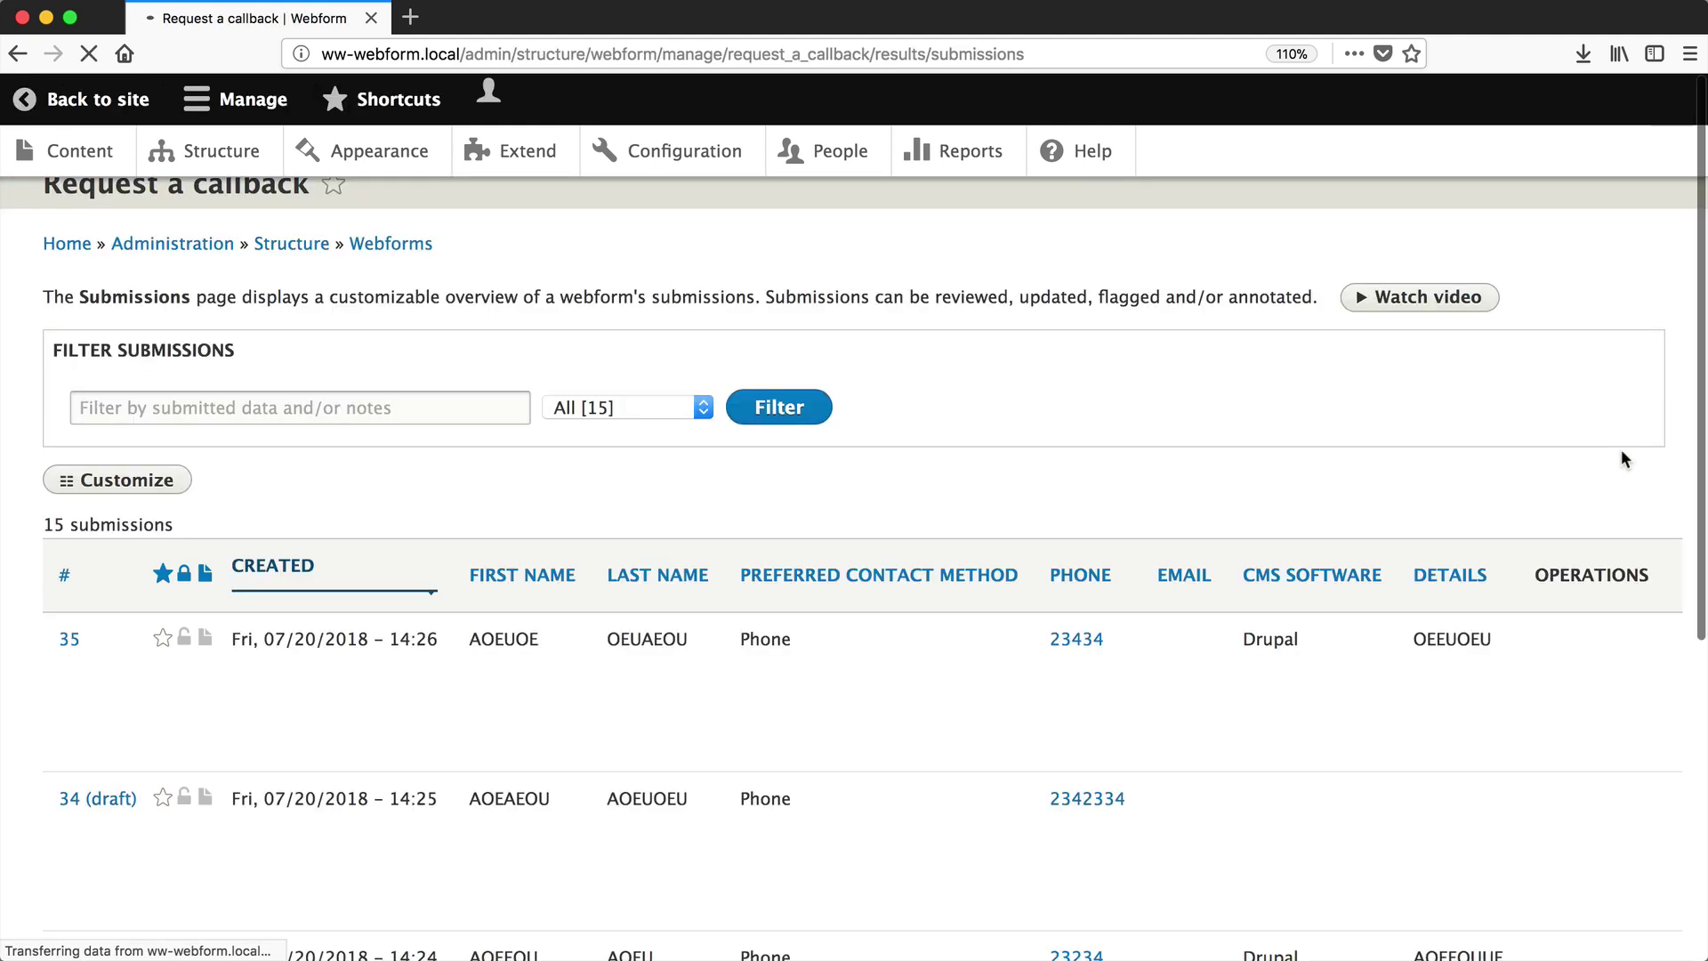
{"action": "scroll", "coordinate": [575, 644], "scroll_direction": "down", "scroll_amount": 3}
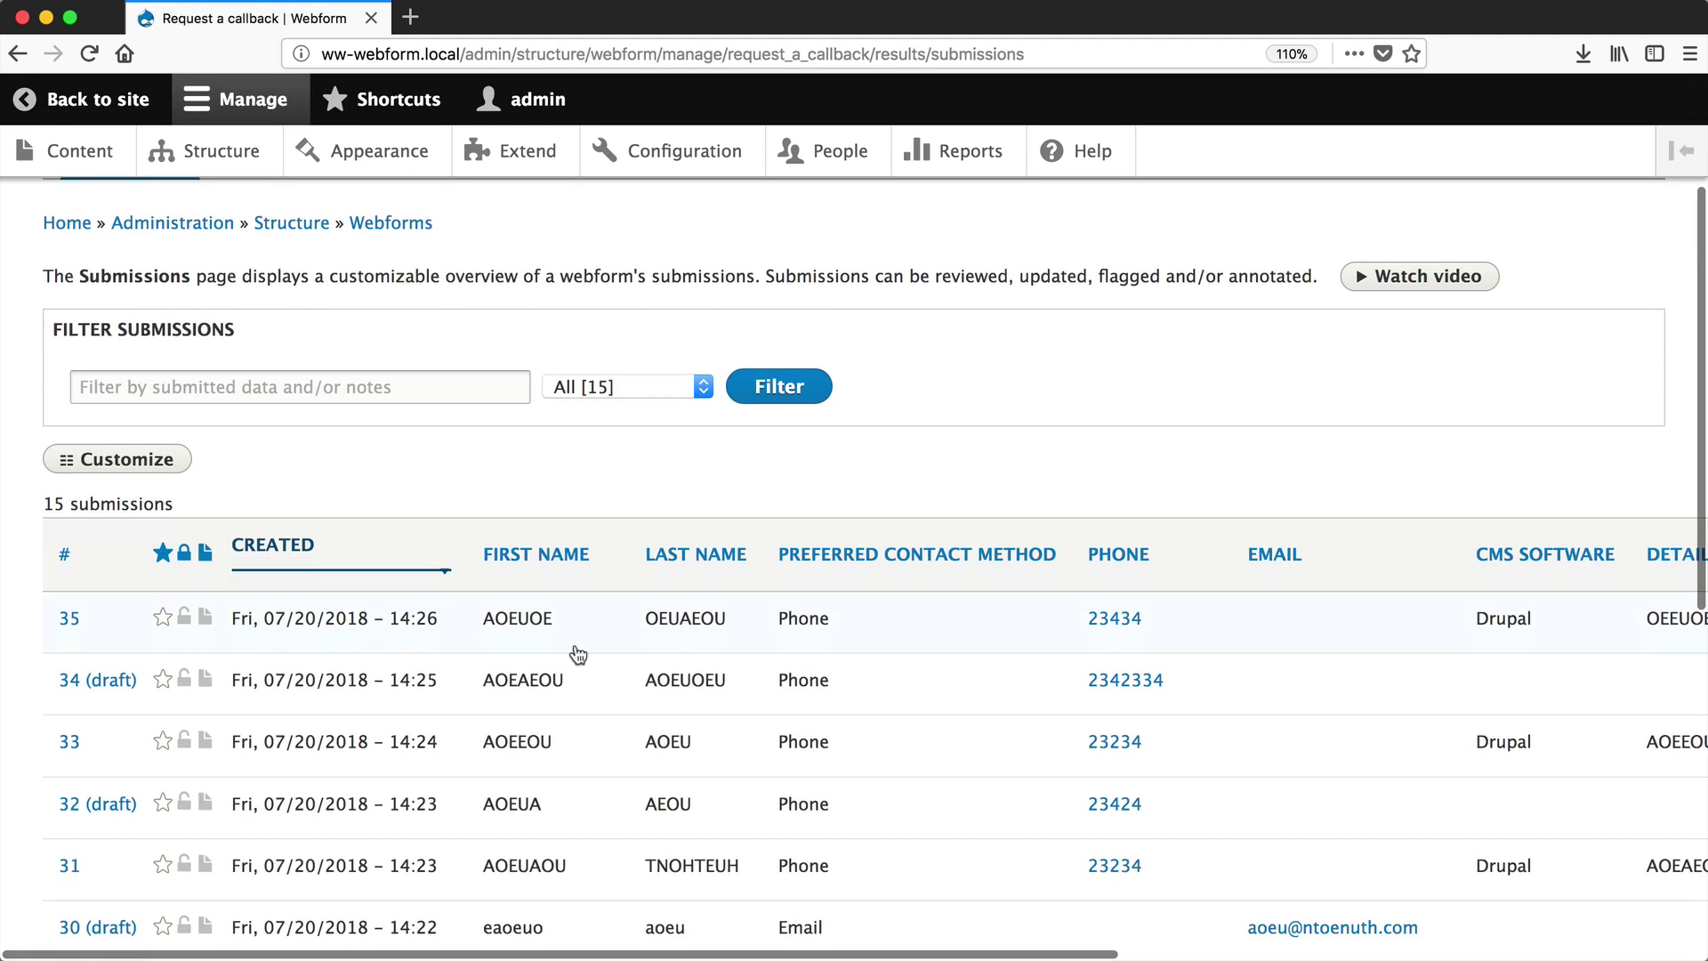
{"action": "left_click", "coordinate": [168, 462]}
Step: Enable the Submitted to column, move it right after Created, and save the table layout
{"action": "scroll", "coordinate": [584, 603], "scroll_direction": "down", "scroll_amount": 10}
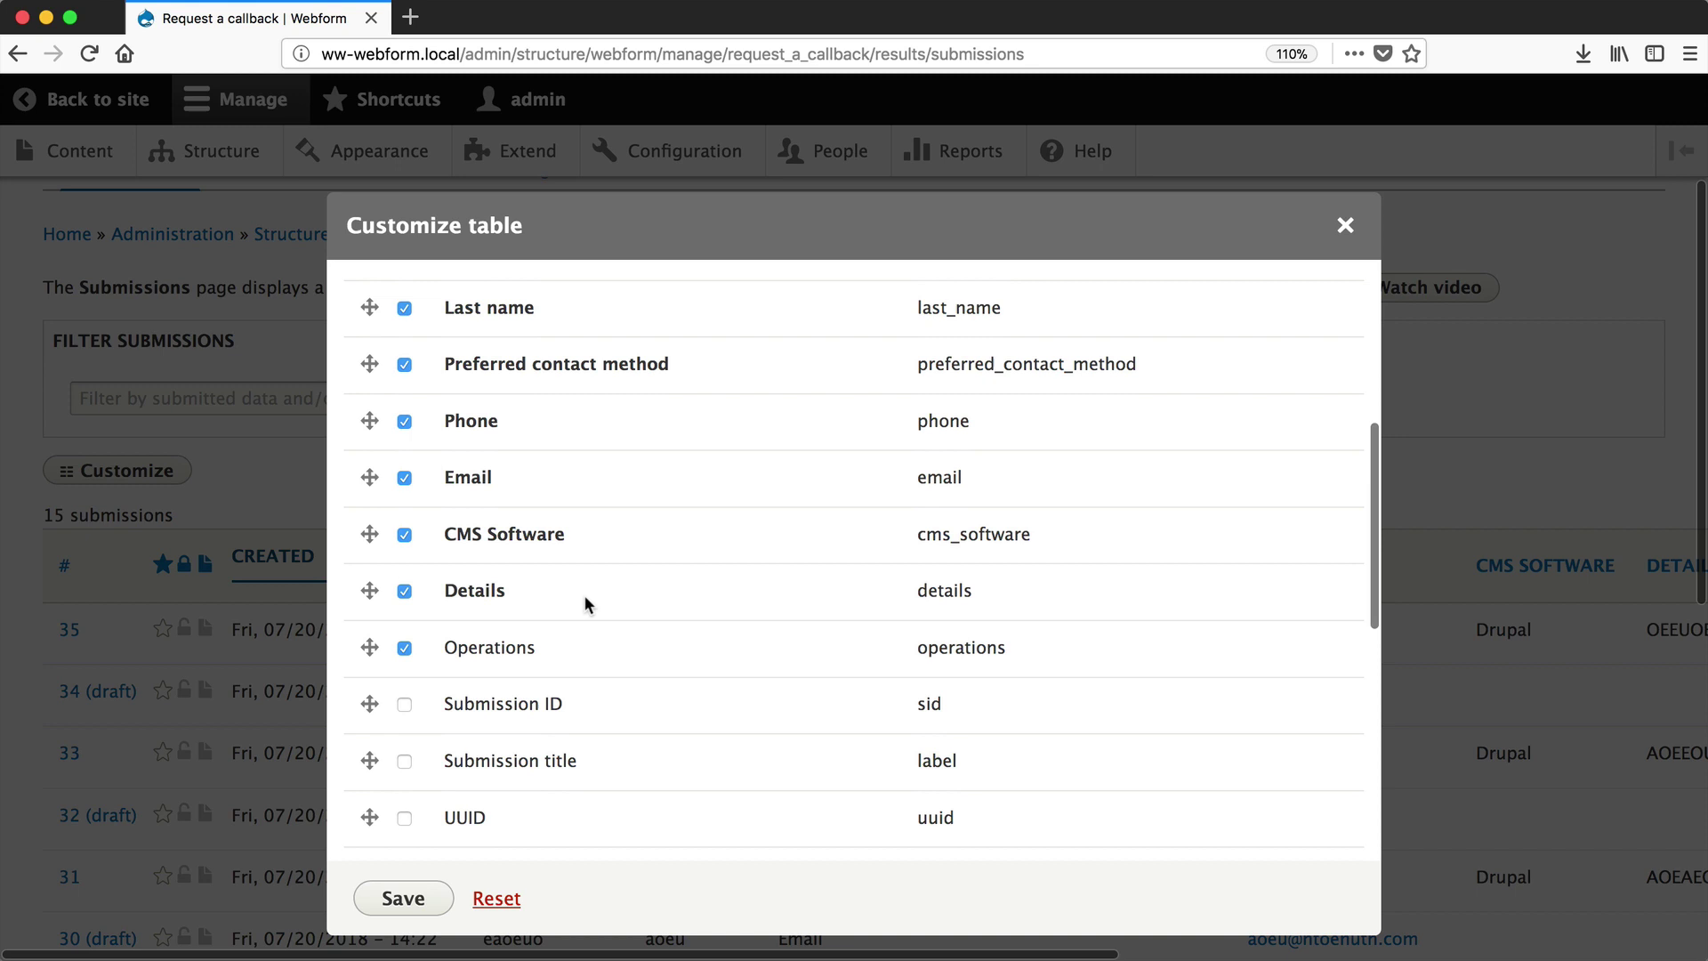
{"action": "left_click", "coordinate": [404, 562]}
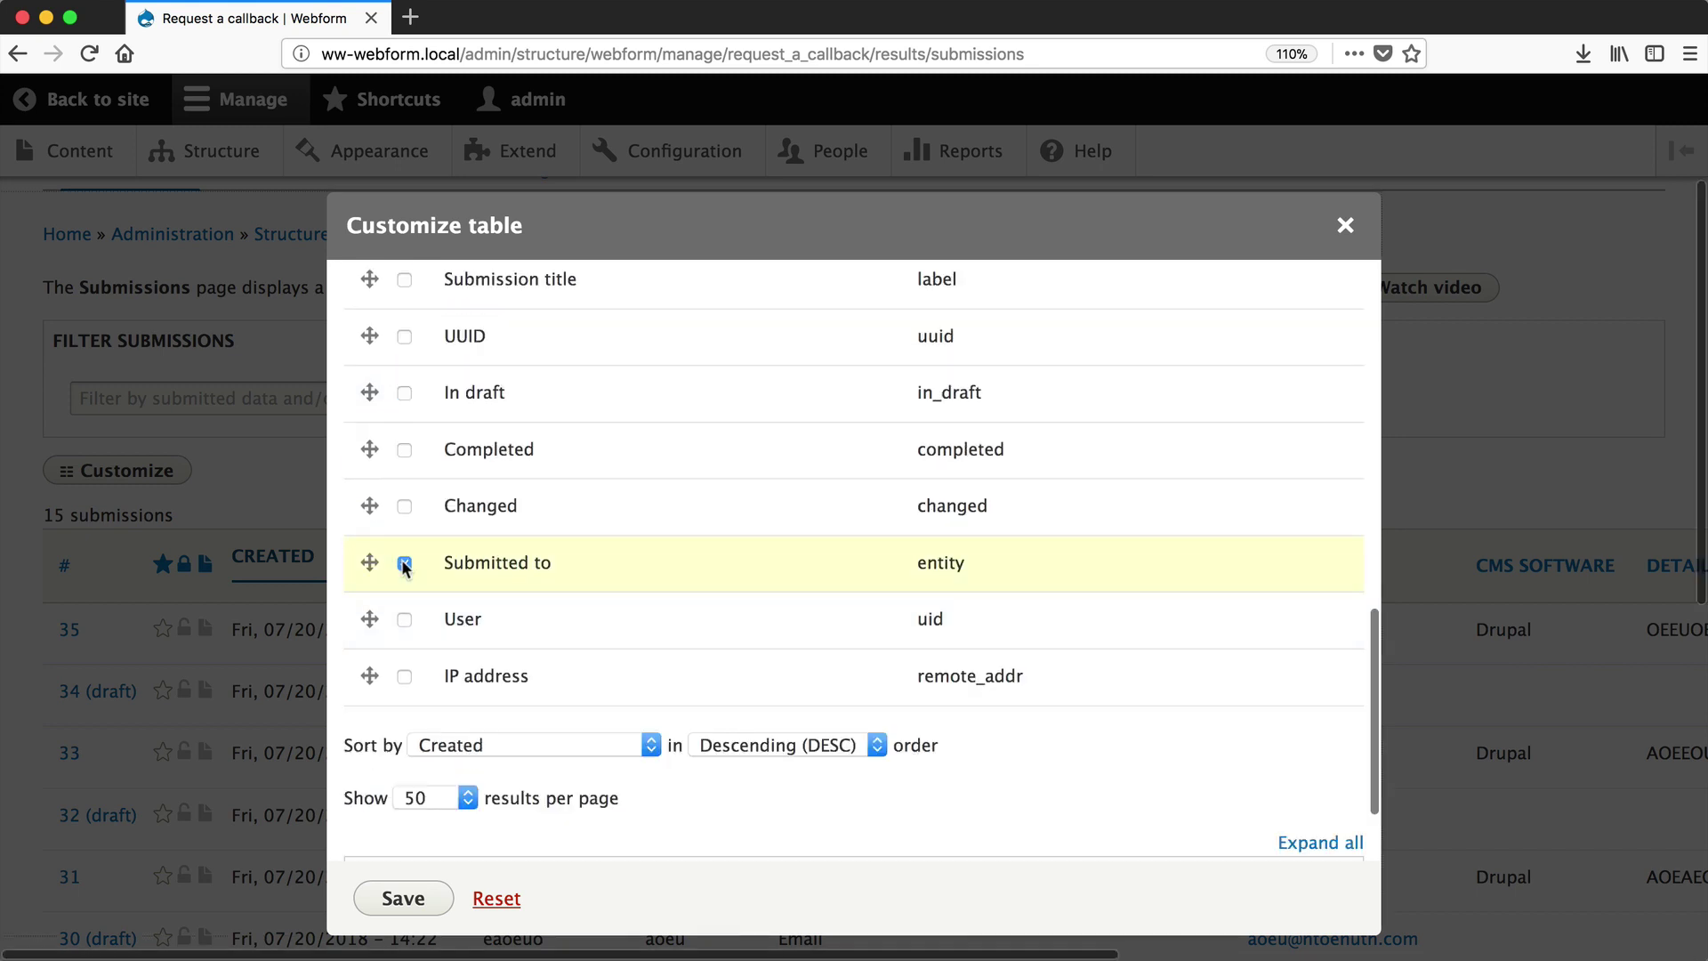
{"action": "left_click_drag", "start_coordinate": [369, 562], "coordinate": [376, 525]}
{"action": "scroll", "coordinate": [373, 442], "scroll_direction": "up", "scroll_amount": 7}
{"action": "scroll", "coordinate": [370, 450], "scroll_direction": "up", "scroll_amount": 3}
{"action": "scroll", "coordinate": [370, 507], "scroll_direction": "up", "scroll_amount": 2}
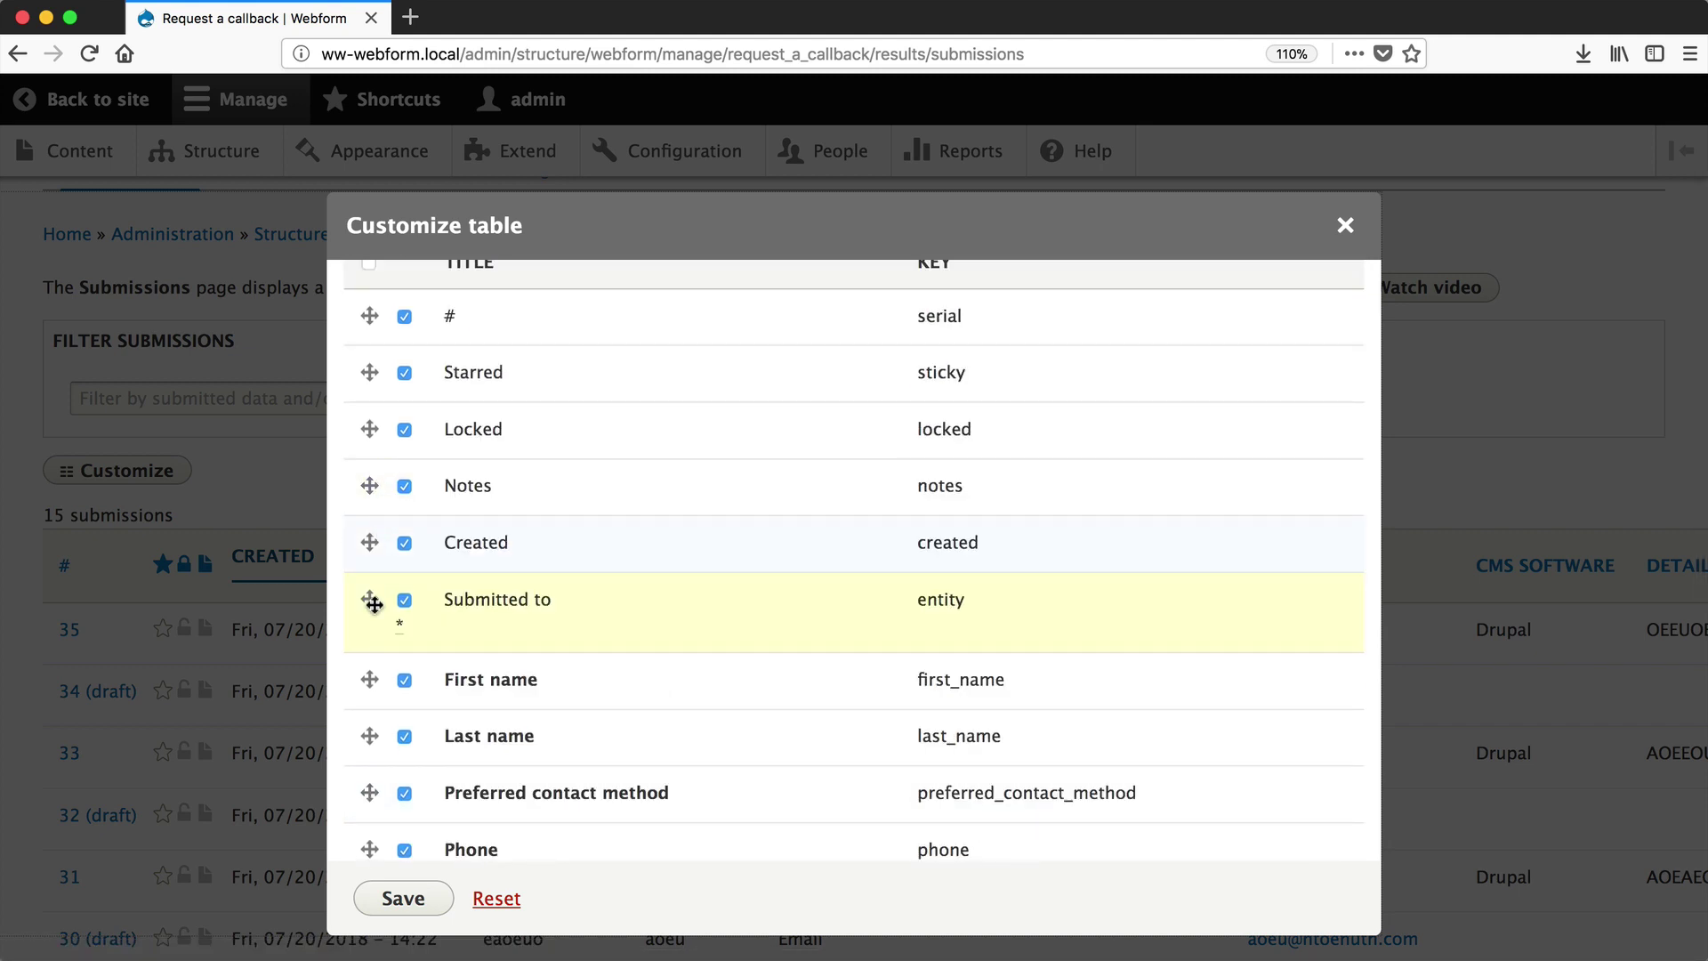
{"action": "scroll", "coordinate": [370, 622], "scroll_direction": "down", "scroll_amount": 6}
{"action": "left_click", "coordinate": [399, 899]}
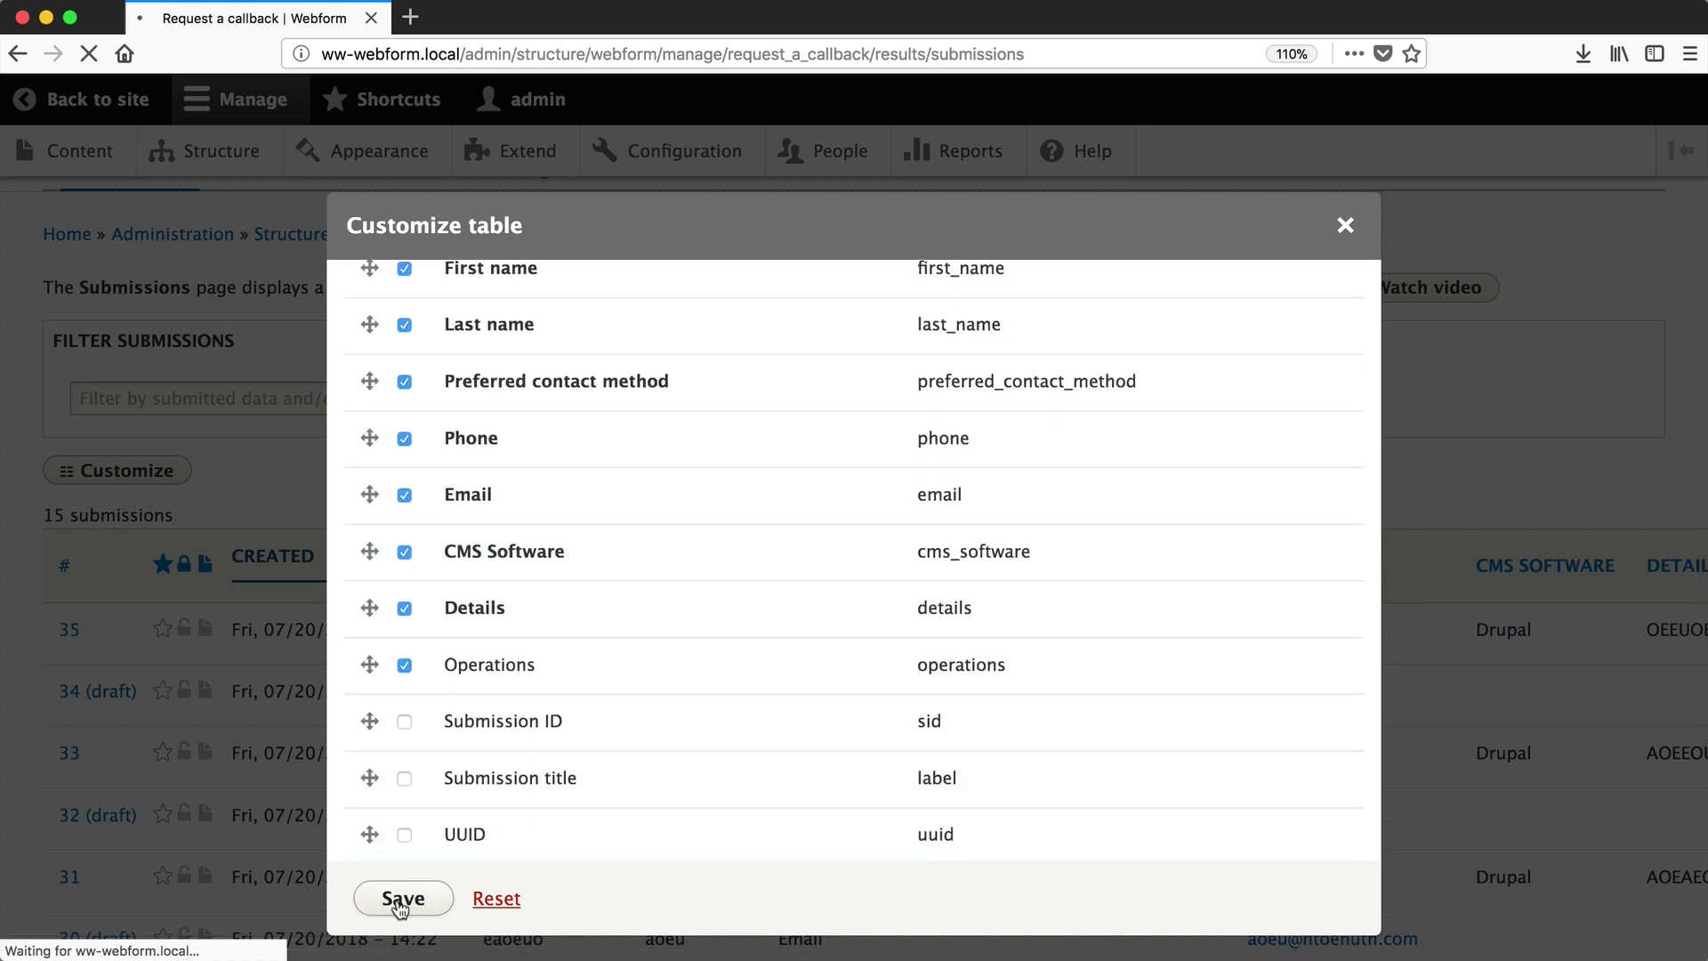
Step: Scroll the callback submissions table to confirm entries 30–35 show Test page under Submitted to
{"action": "scroll", "coordinate": [617, 788], "scroll_direction": "down", "scroll_amount": 5}
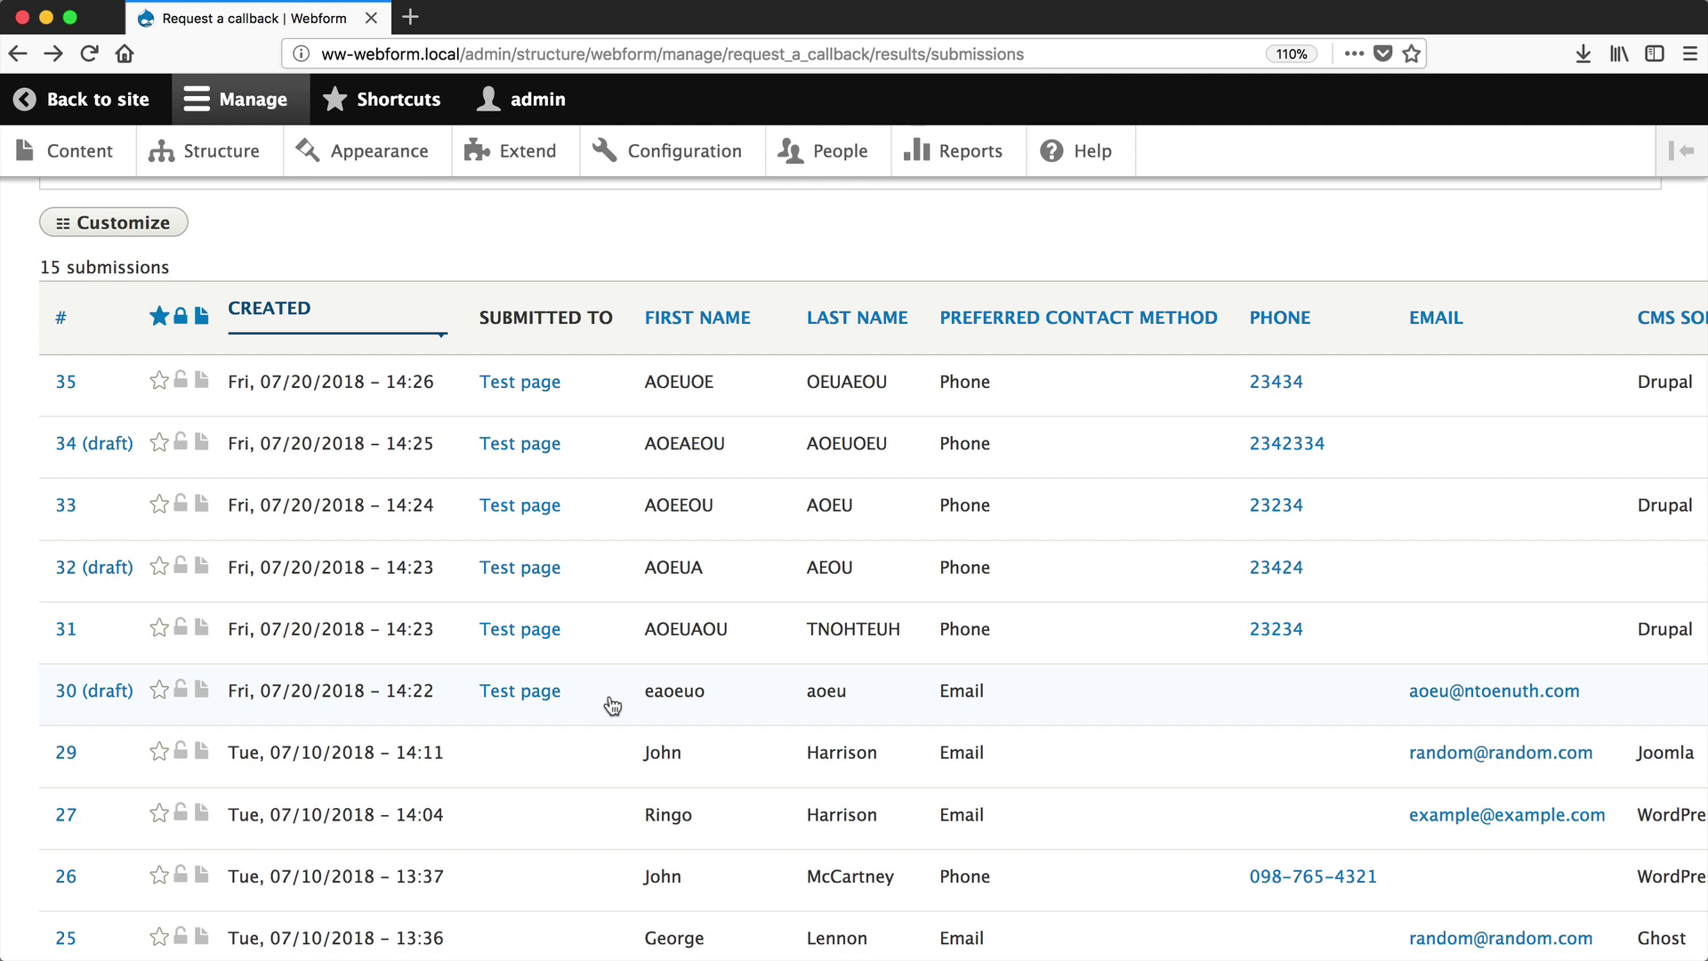
{"action": "scroll", "coordinate": [612, 706], "scroll_direction": "down", "scroll_amount": 5}
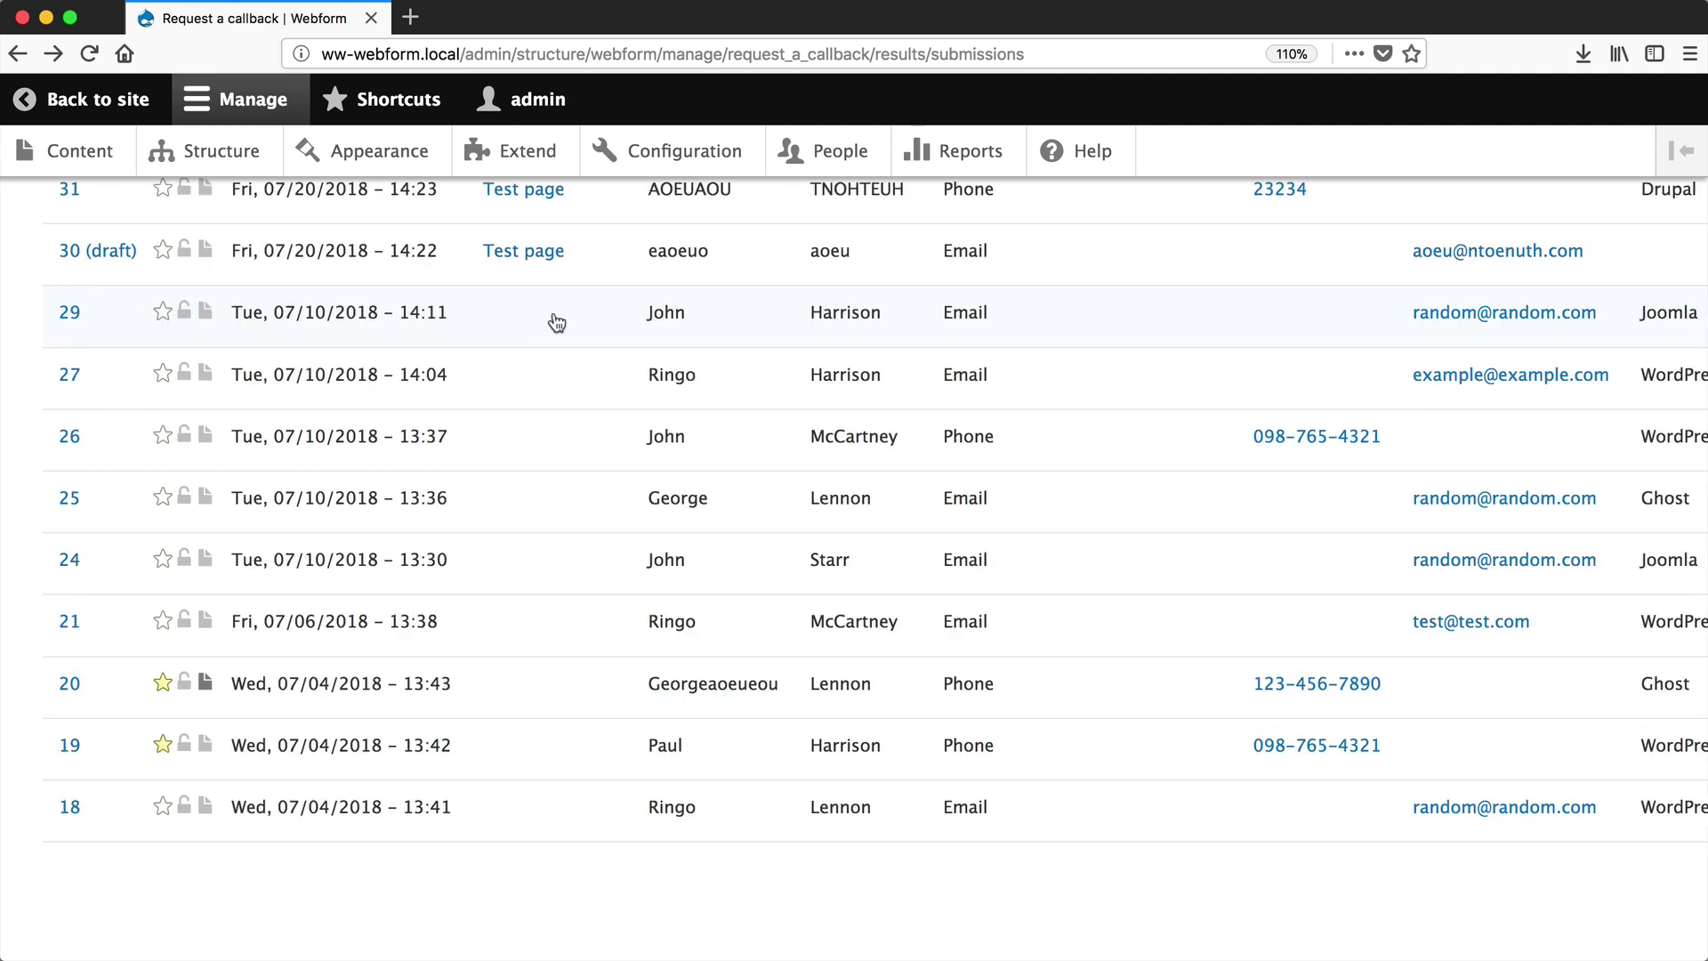
{"action": "scroll", "coordinate": [557, 322], "scroll_direction": "up", "scroll_amount": 4}
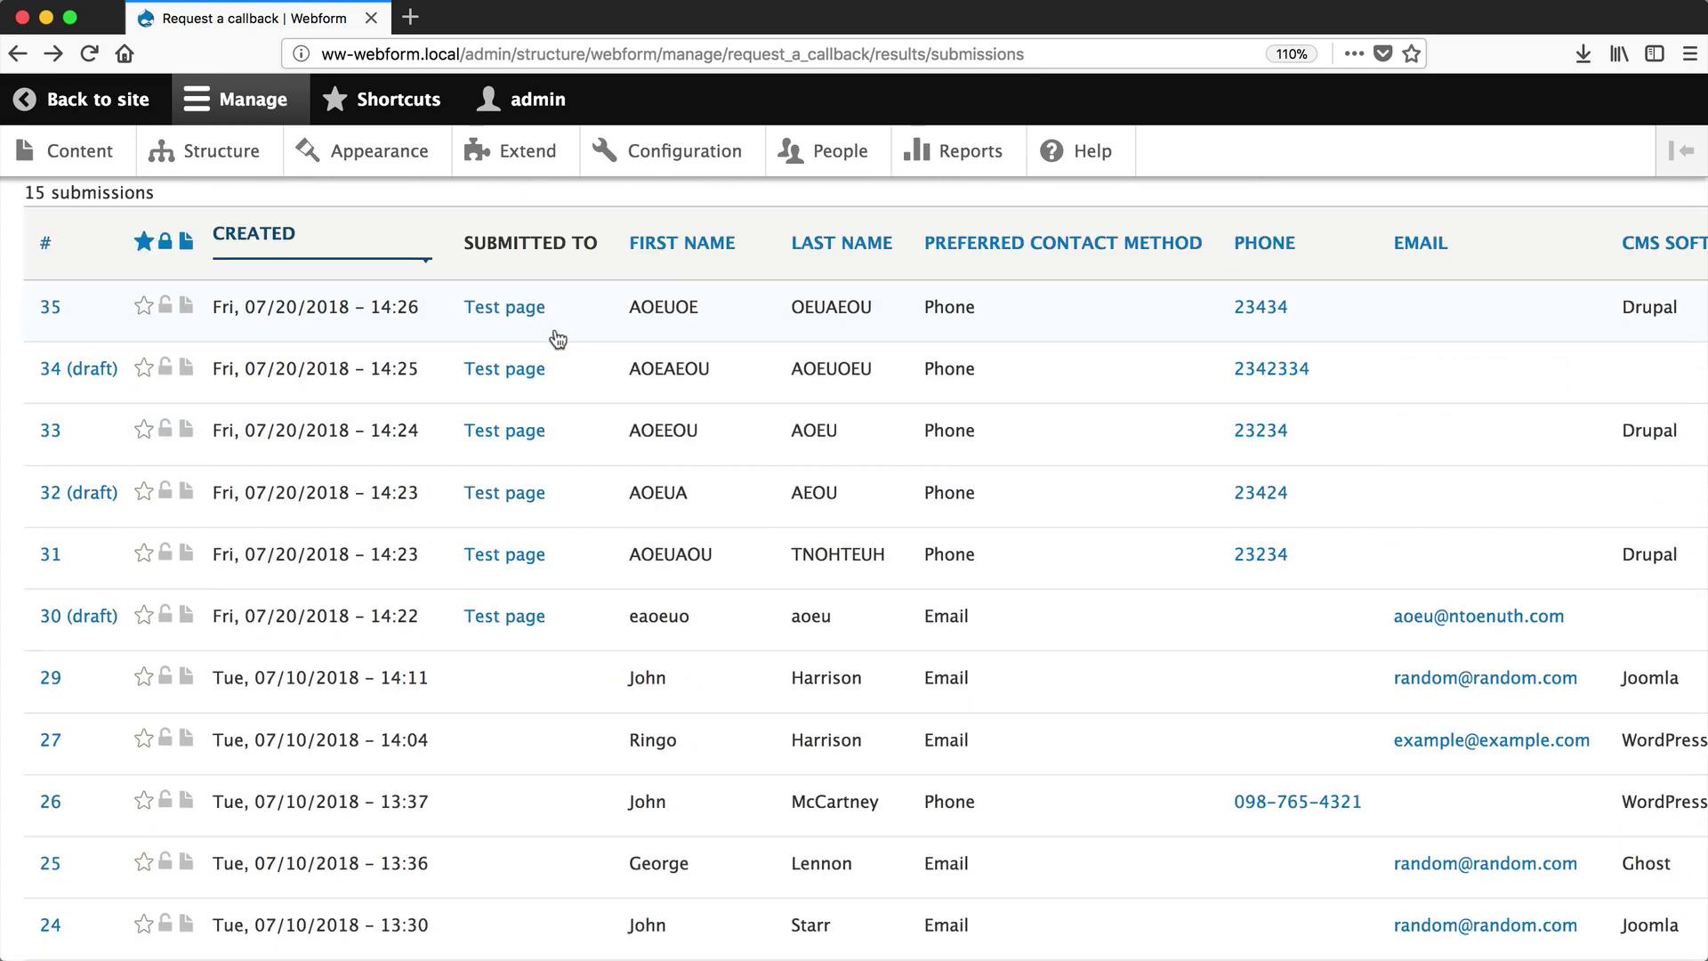